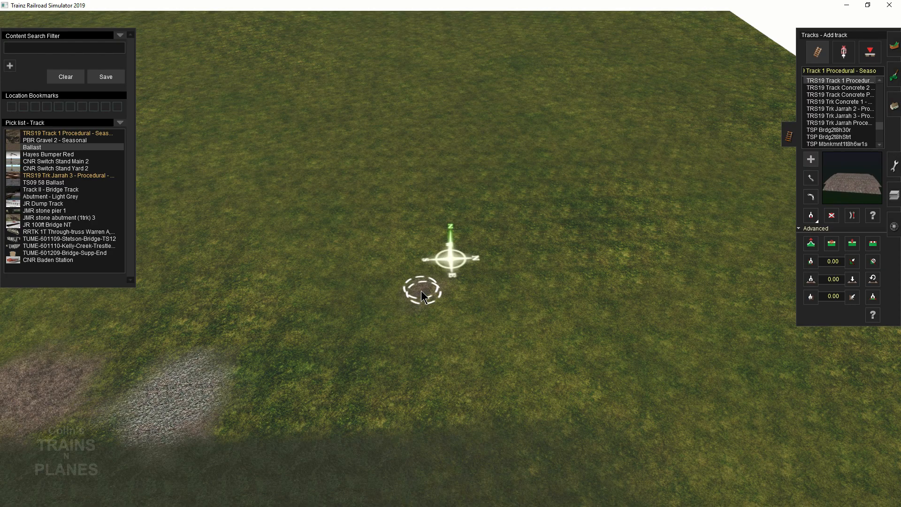
- Lay a straight piece of TRS19 Track 1 Procedural - Seasonal across the grass beyond the existing gravel patches
click(416, 94)
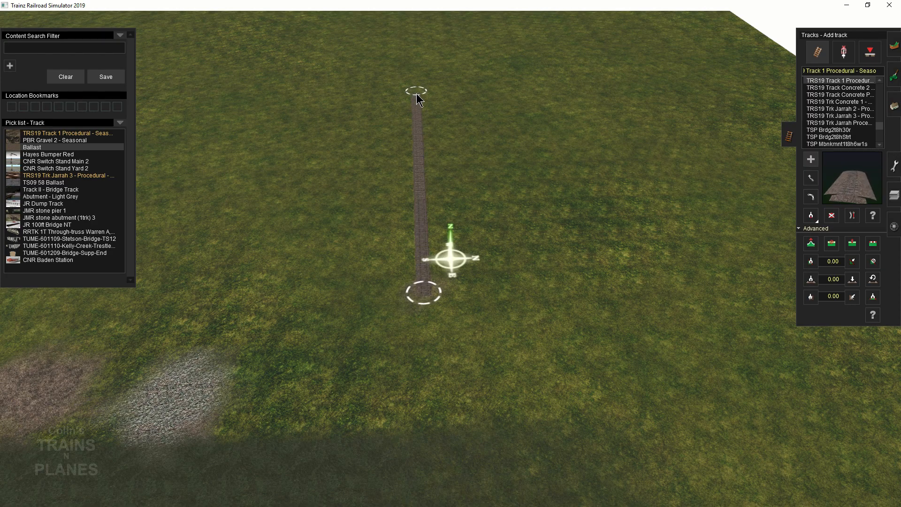
scroll(437, 247, up, 3)
scroll(437, 246, up, 5)
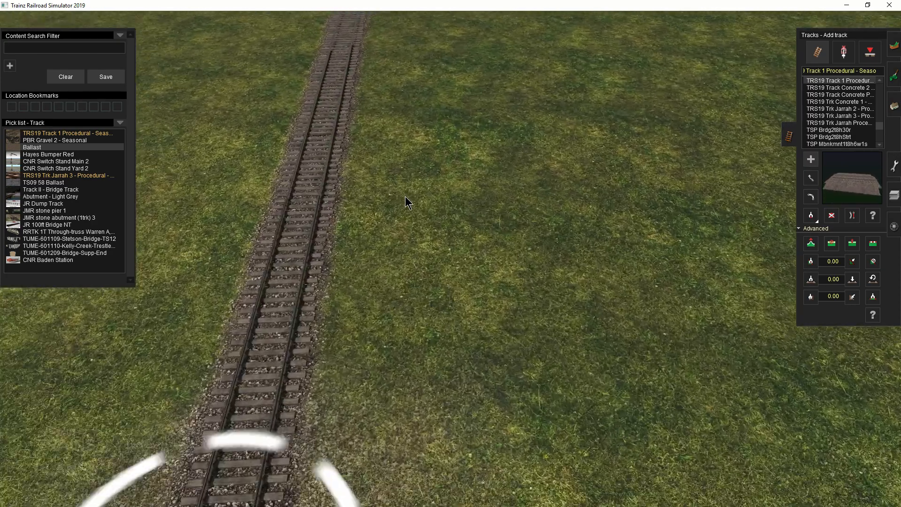
scroll(363, 208, down, 2)
scroll(395, 233, down, 5)
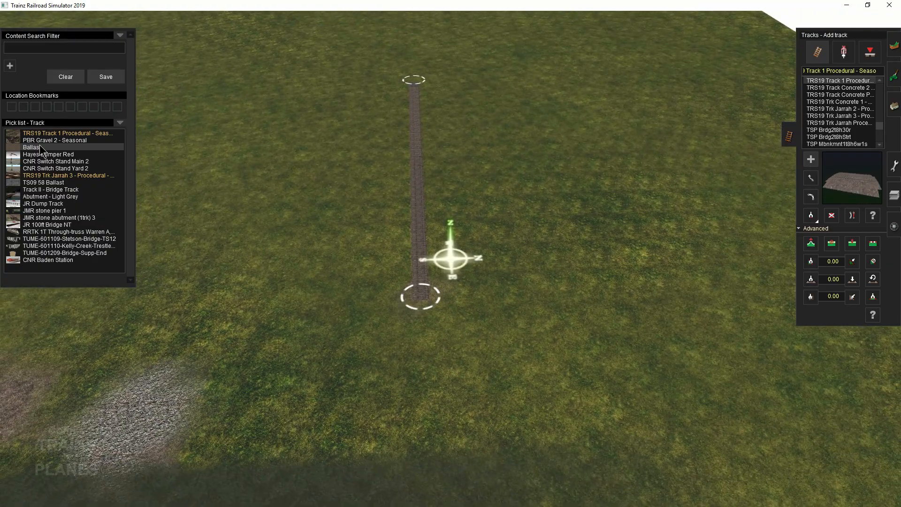
- Paint the PBR Gravel 2 - Seasonal ground texture along the whole length of the straight track
click(39, 140)
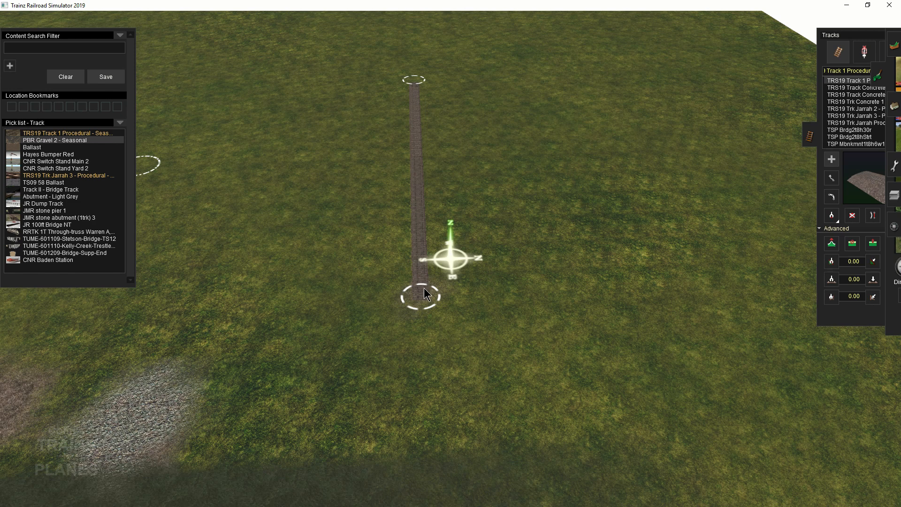
key(F3)
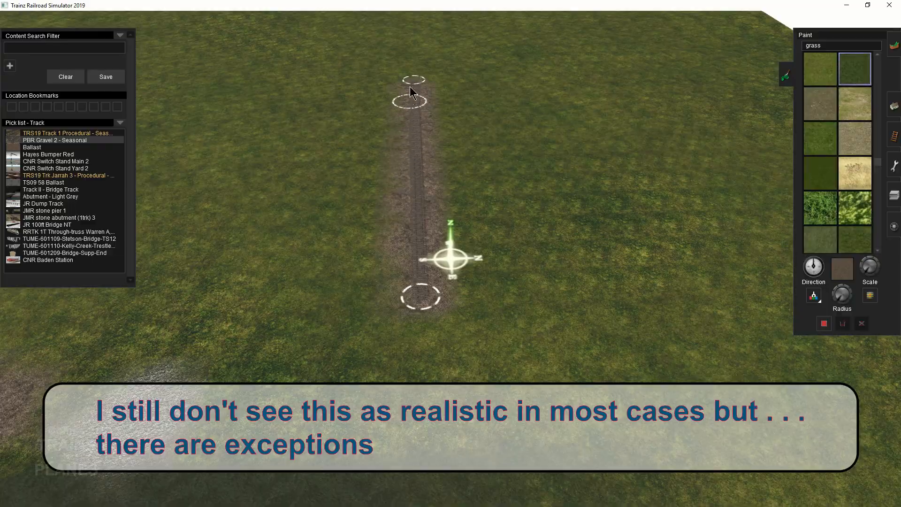
- Examine how the painted gravel meets the sleepers and rails, both close up and from a low angle
scroll(426, 217, up, 2)
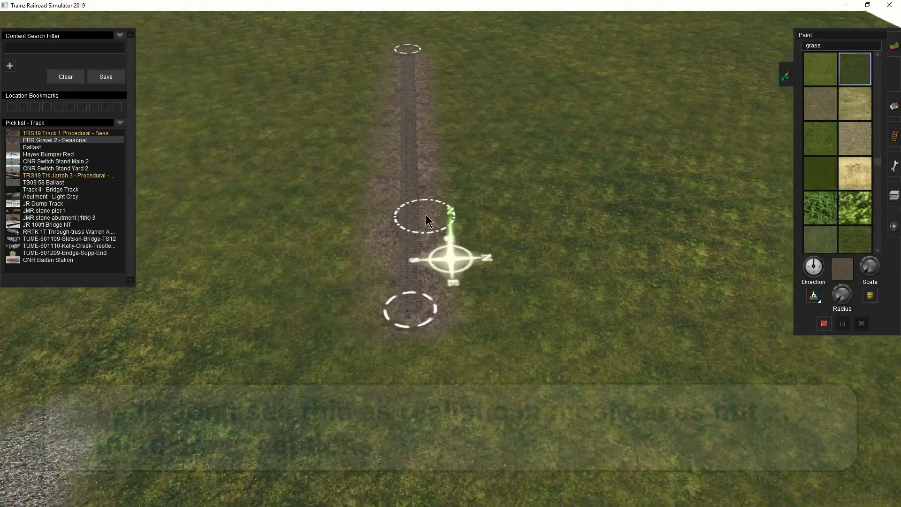
scroll(426, 216, up, 5)
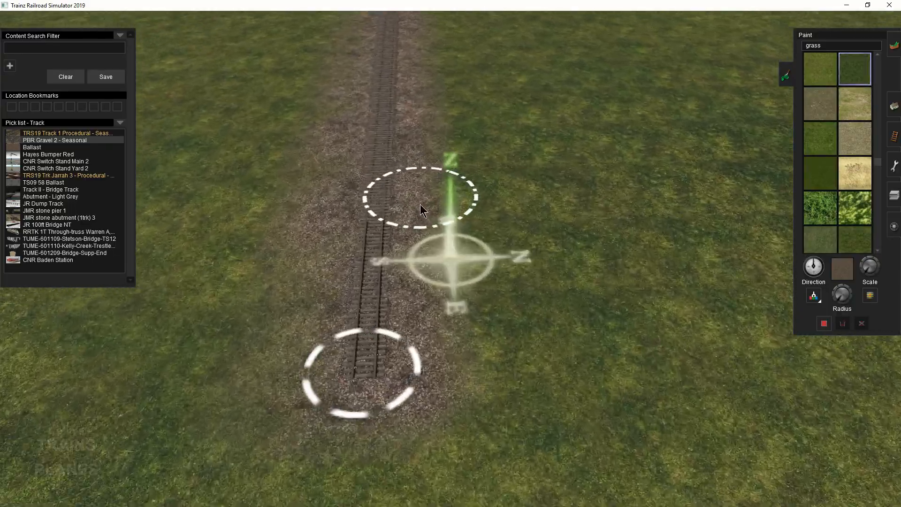
scroll(346, 221, down, 8)
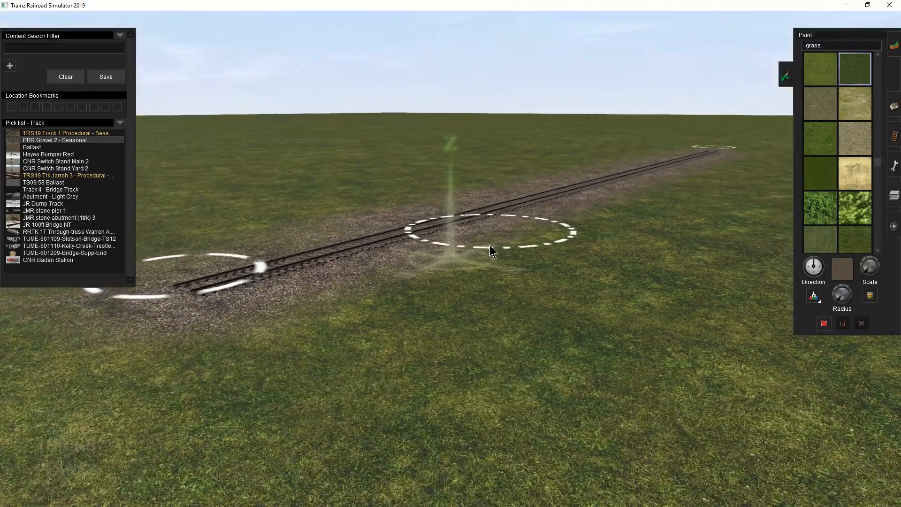
scroll(491, 286, up, 3)
key(Left)
key(Up)
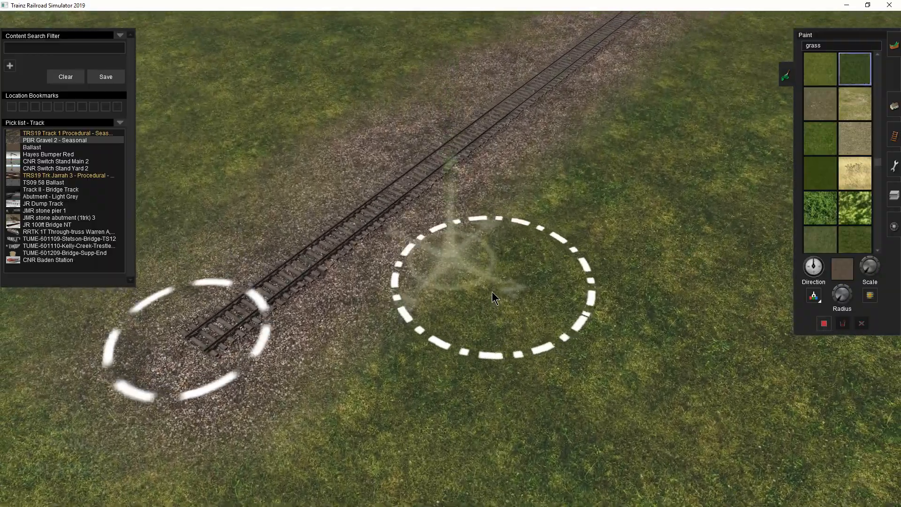
scroll(433, 378, down, 3)
scroll(434, 377, down, 4)
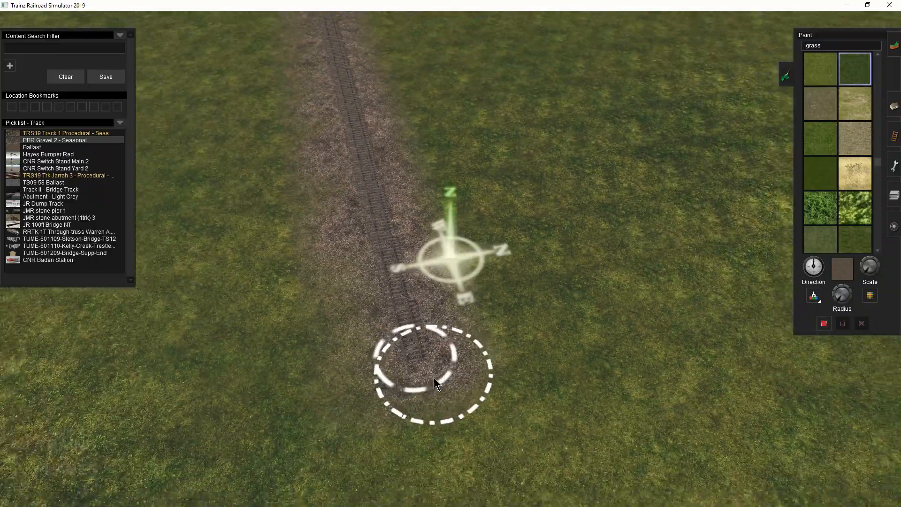
key(Right)
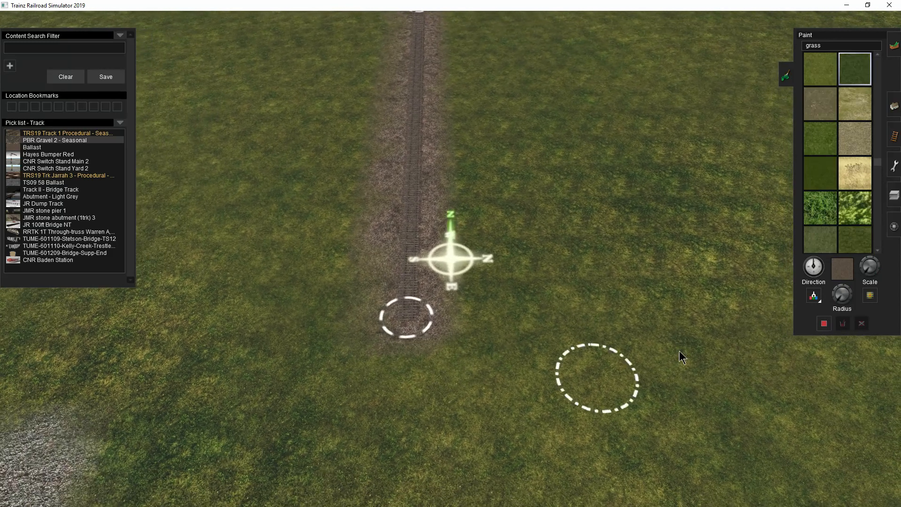
- Apply Flatten spline to the gravel-painted track and check the ground around its rails and sleepers
click(894, 137)
click(890, 243)
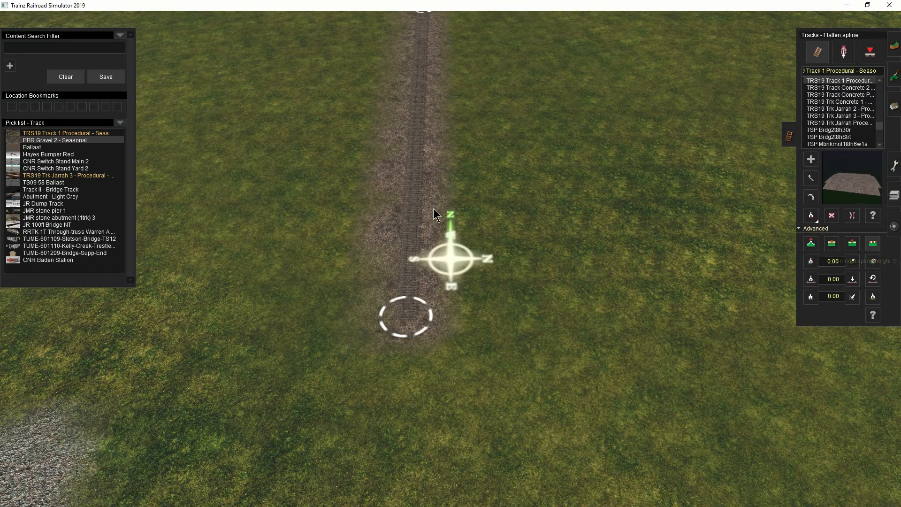
scroll(424, 228, up, 3)
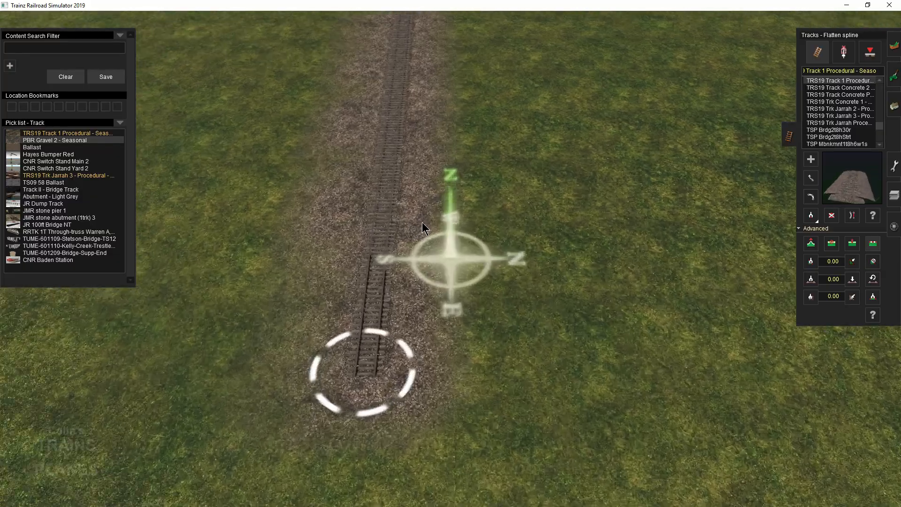
scroll(424, 229, up, 4)
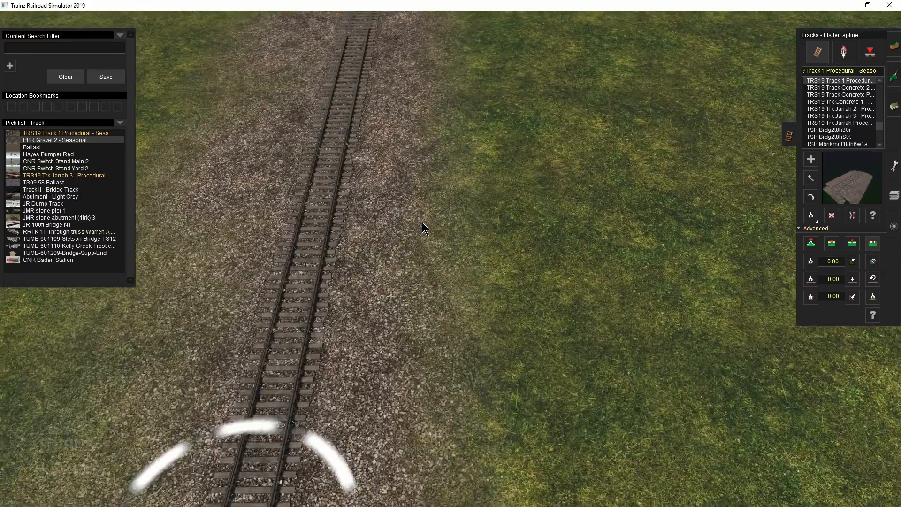
key(Down)
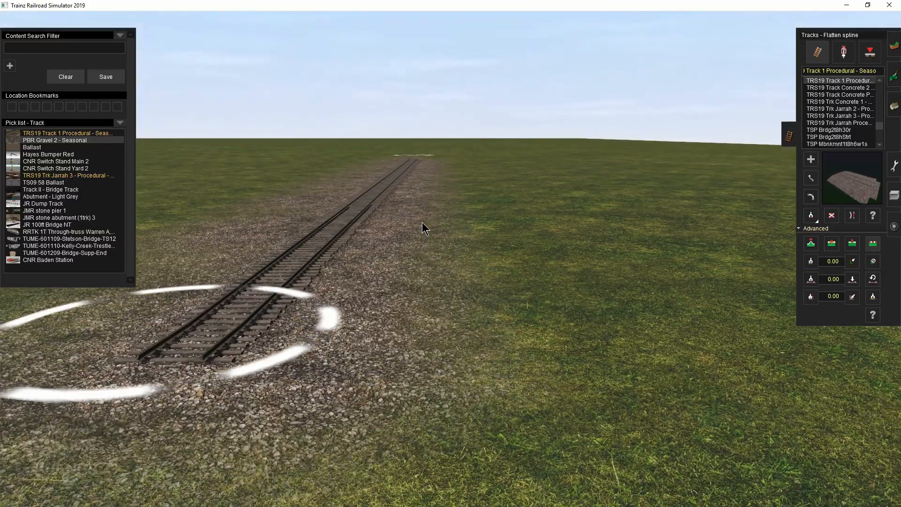
right_drag(422, 222, 401, 266)
scroll(395, 276, down, 5)
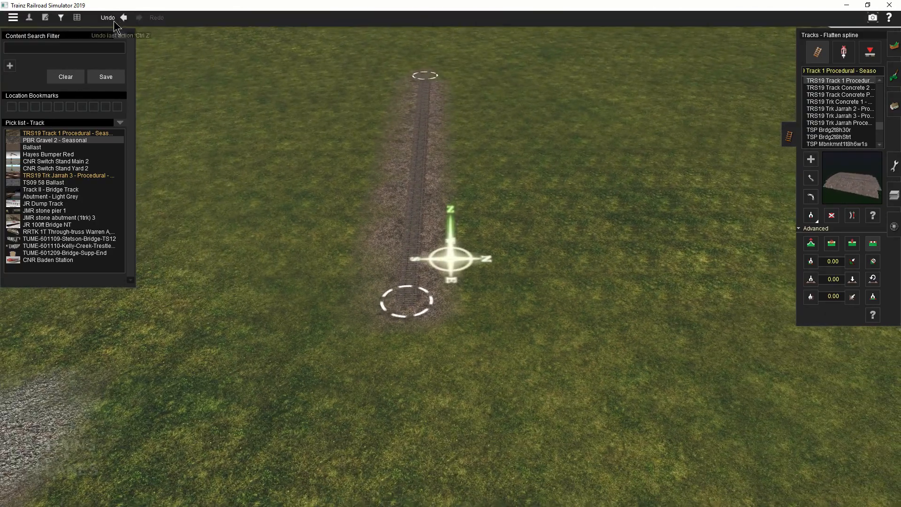
- Undo the gravel-painted track test and lay a new straight TRS19 Track 1 Procedural - Seasonal track in its place
click(114, 21)
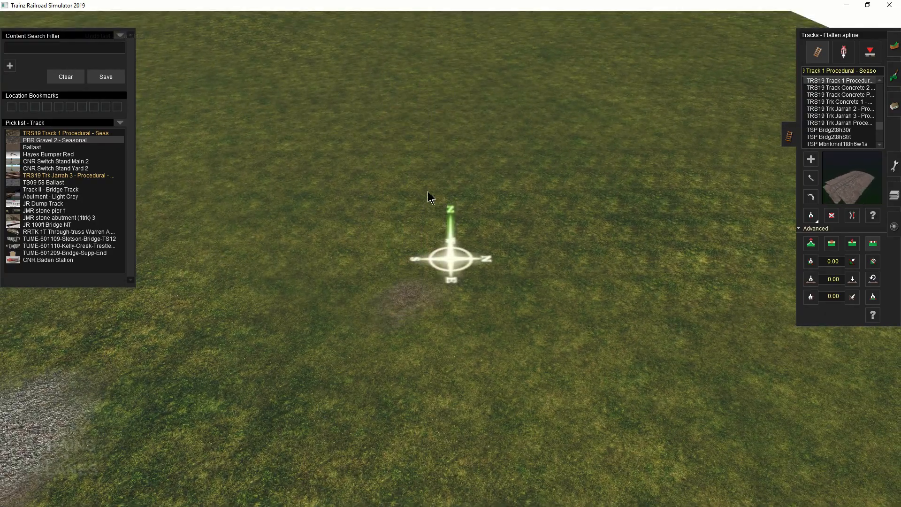
click(840, 83)
click(399, 301)
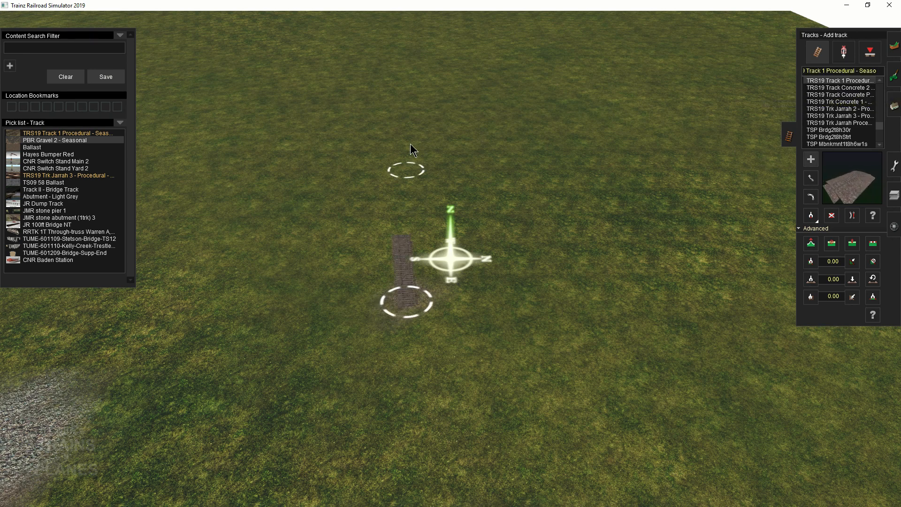
click(427, 67)
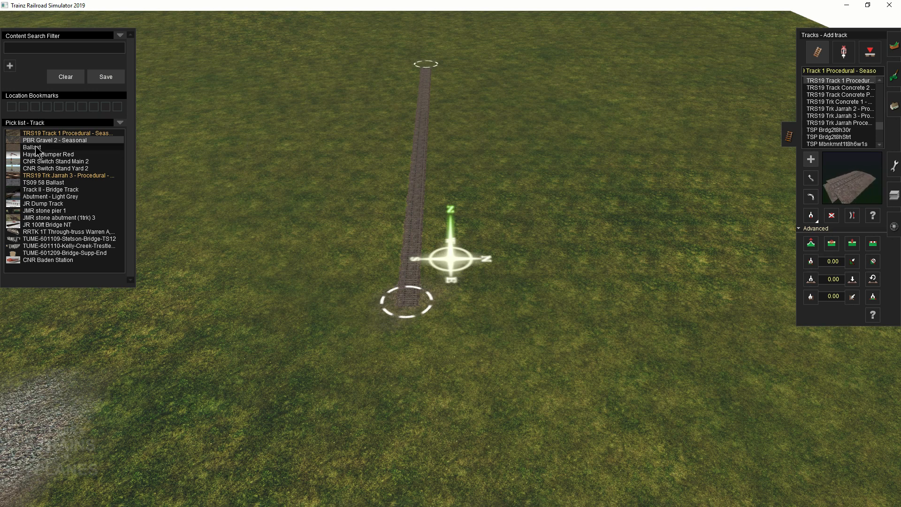
- Clear the "grass" texture filter and paint the Ballast ground texture along the new track
key(F3)
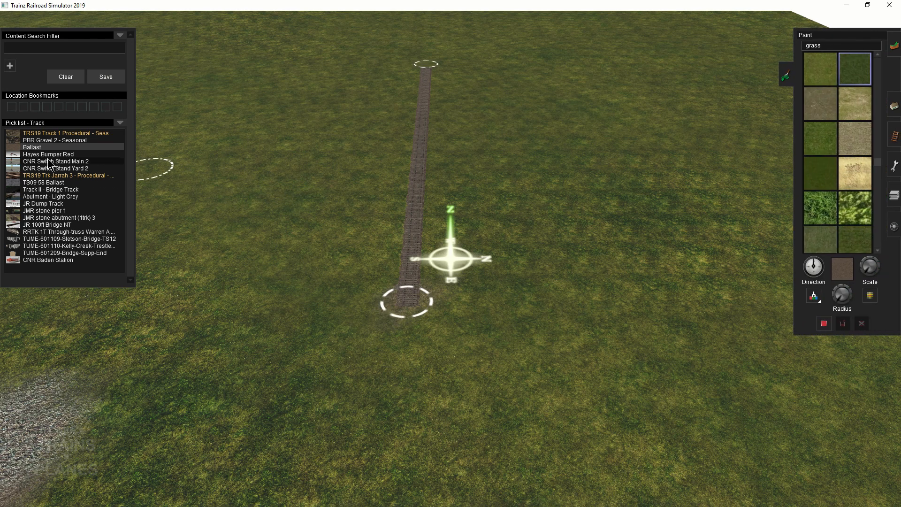
drag(826, 46, 748, 58)
key(BackSpace)
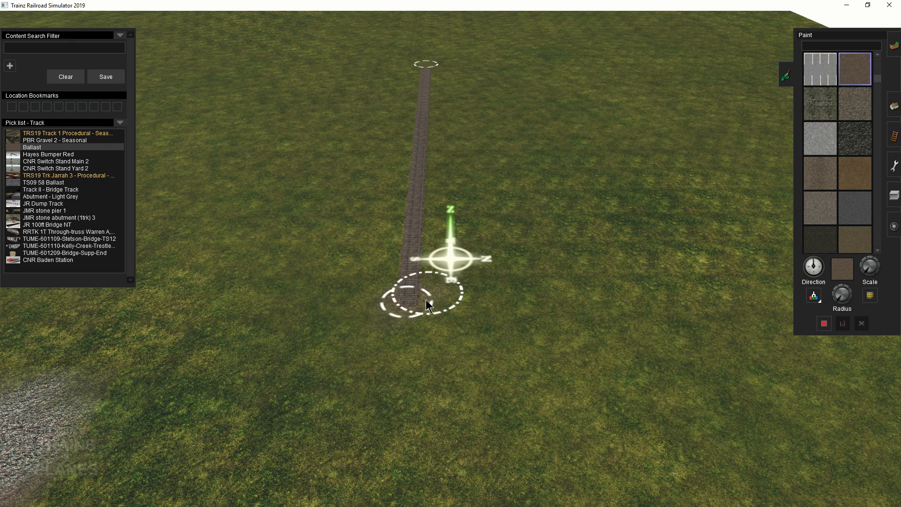
mouse_move(407, 272)
mouse_down()
mouse_move(423, 230)
mouse_move(411, 199)
mouse_move(425, 71)
mouse_up()
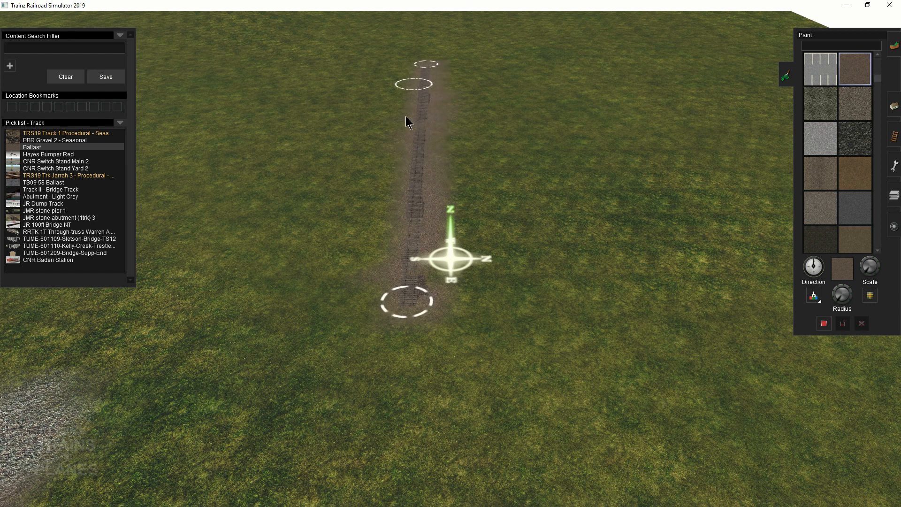
- Examine the Ballast texture around the track from both sides, close up and at ground level
scroll(458, 249, up, 5)
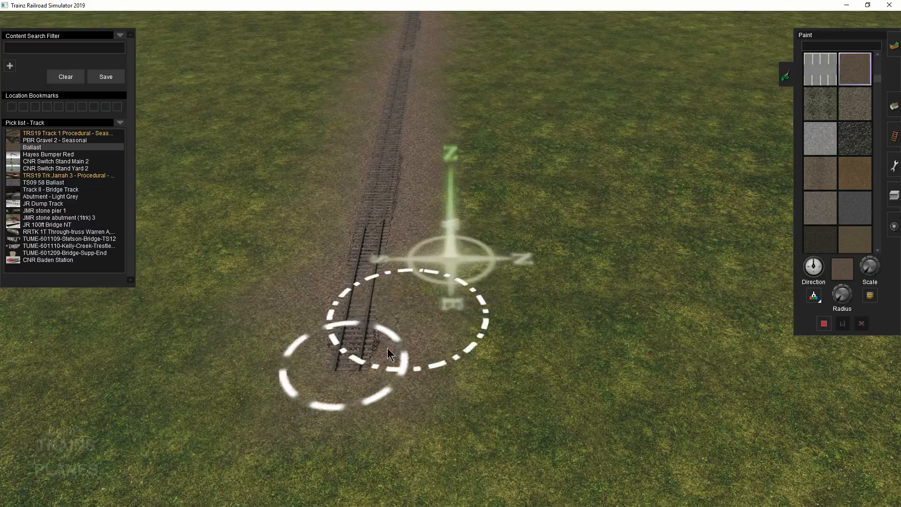
key(Left)
right_click(519, 198)
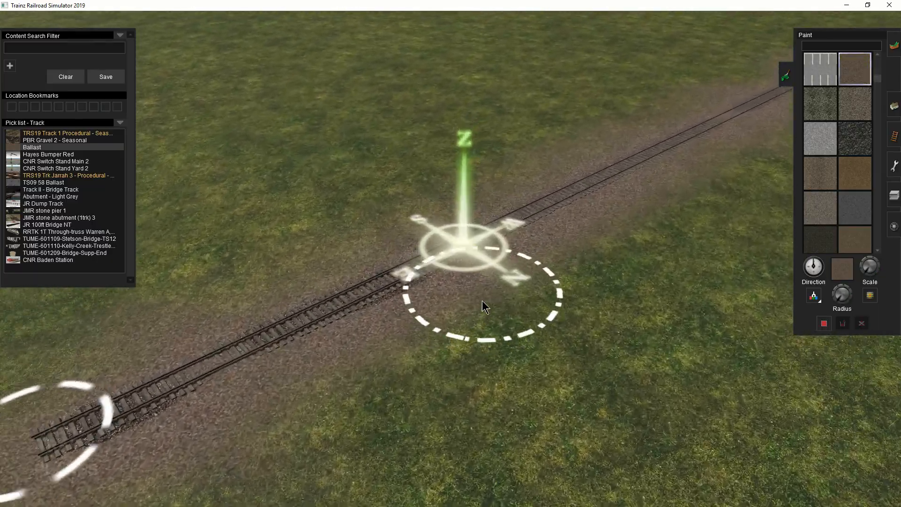
key(Down)
right_click(556, 269)
key(Up)
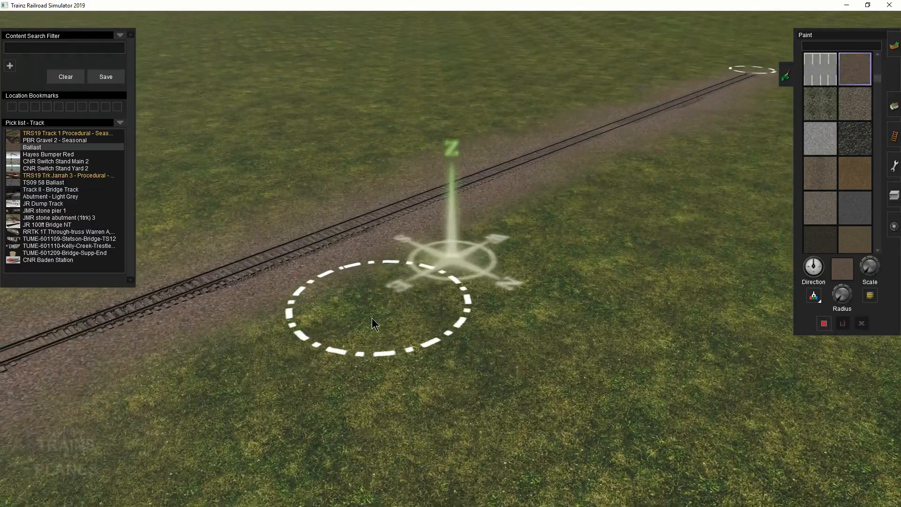
key(Down)
key(Up)
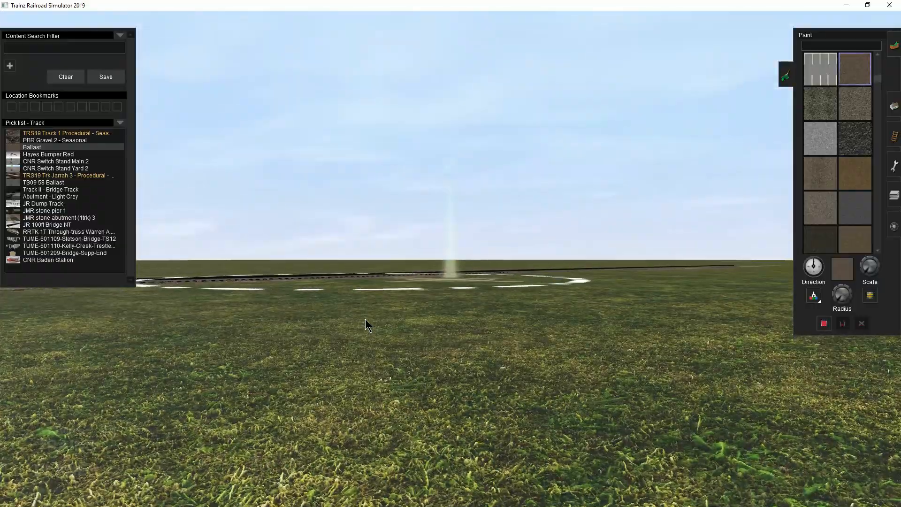
key(Down)
key(Right)
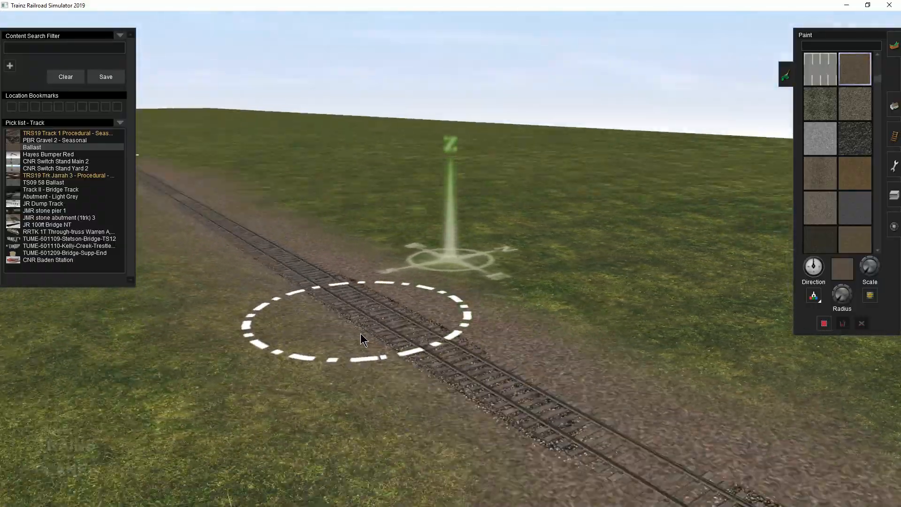
key(Right)
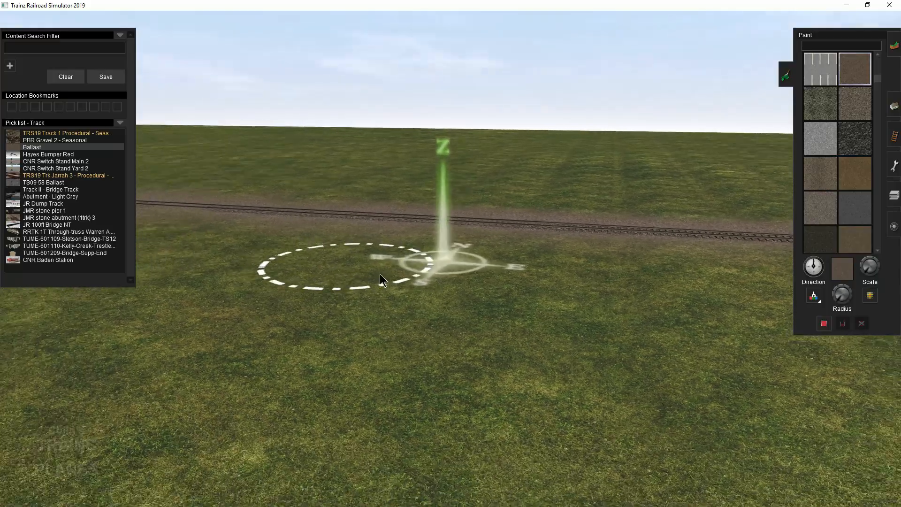
key(Right)
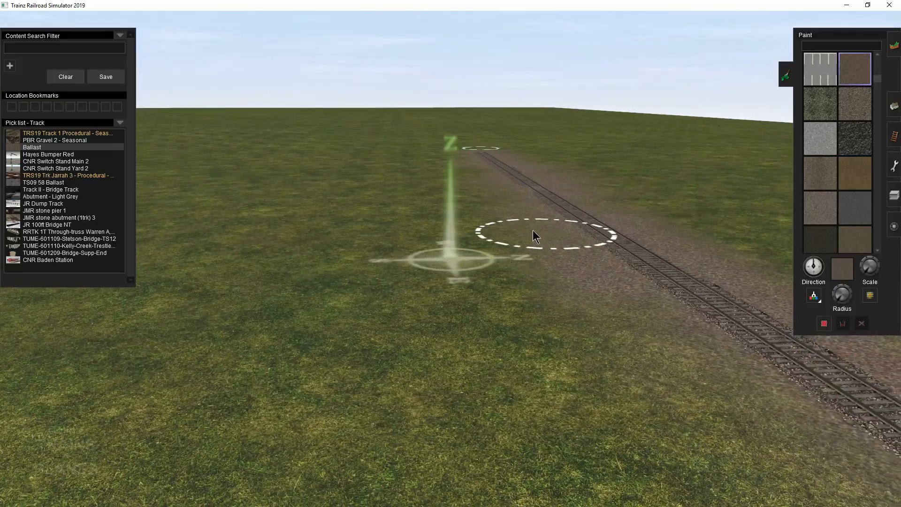
key(Right)
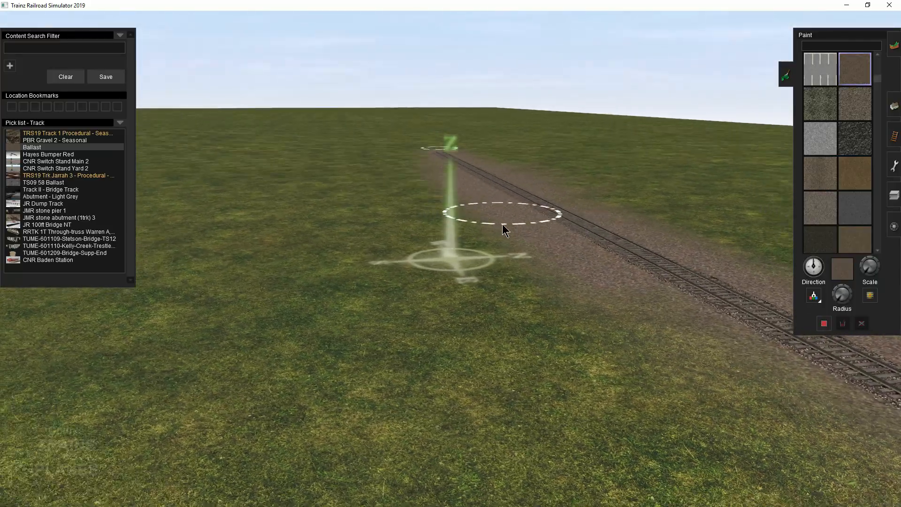
key(Right)
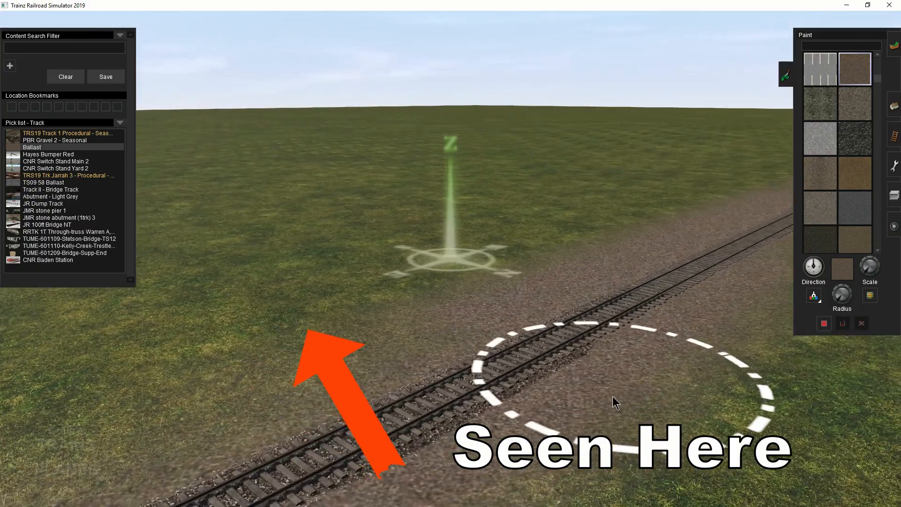
key(Down)
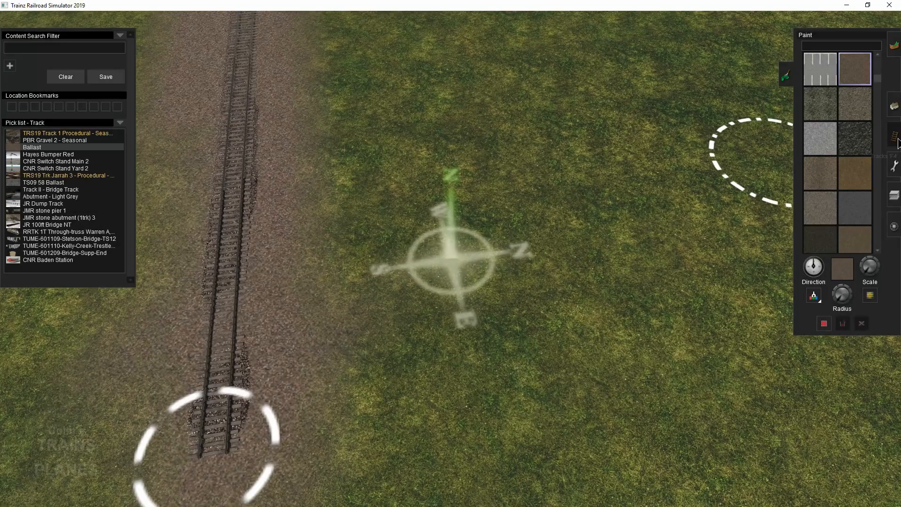
- Apply Flatten spline to the Ballast-painted track
click(896, 139)
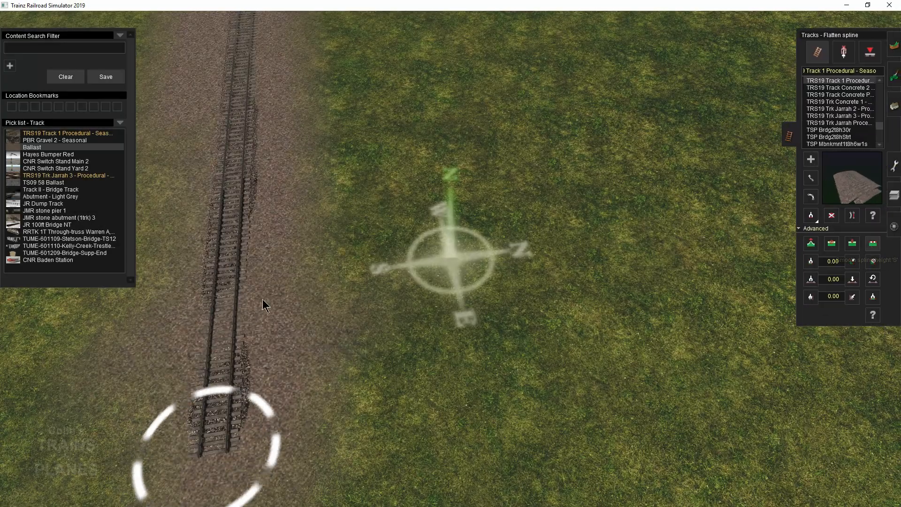
click(230, 309)
mouse_move(310, 282)
right_down()
mouse_move(439, 206)
mouse_move(521, 200)
mouse_move(528, 226)
mouse_move(550, 226)
right_up()
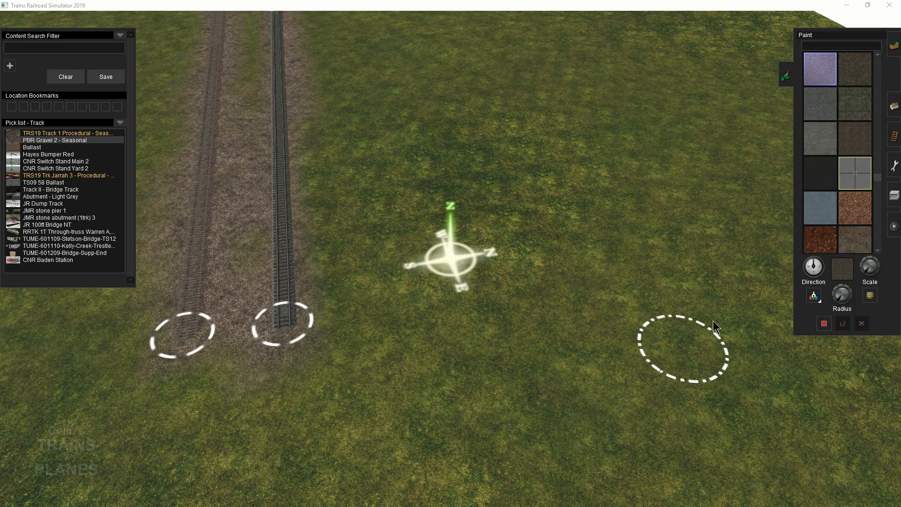
- Return to the track tools and view the two parallel tracks from above and near ground level
click(895, 136)
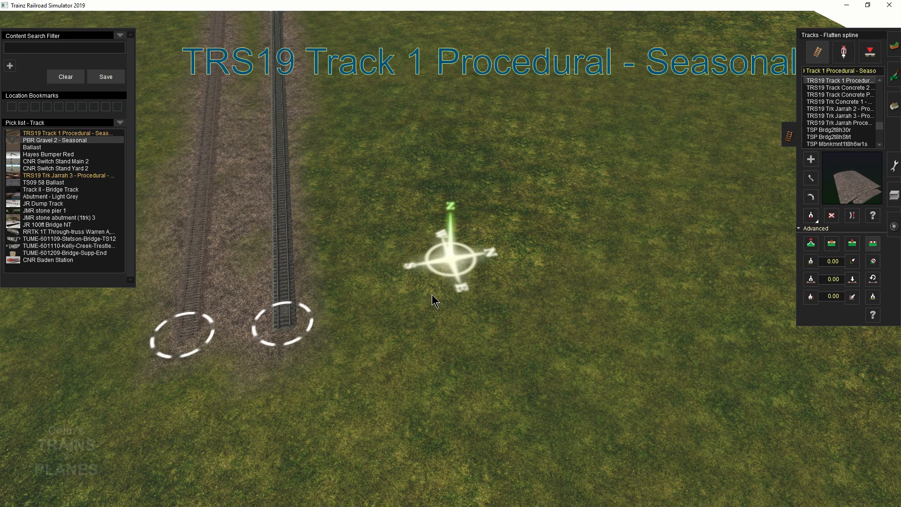
key(Down)
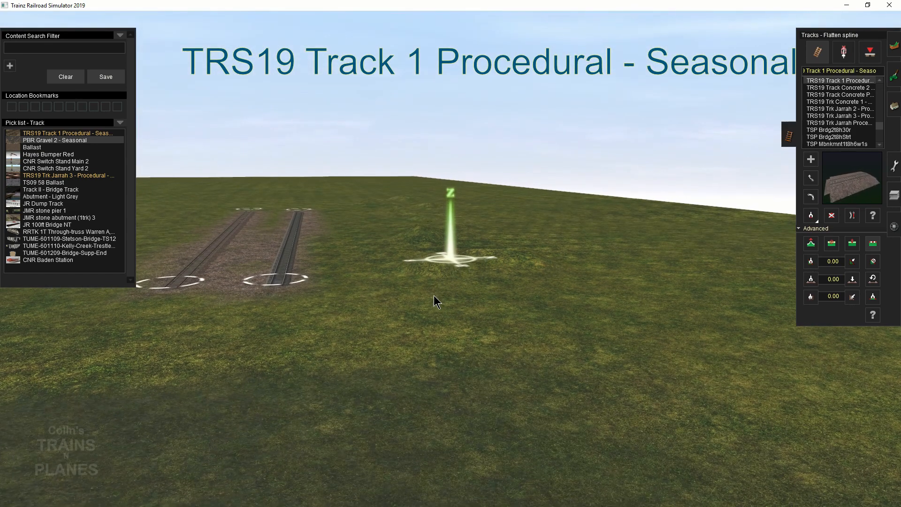
key(Up)
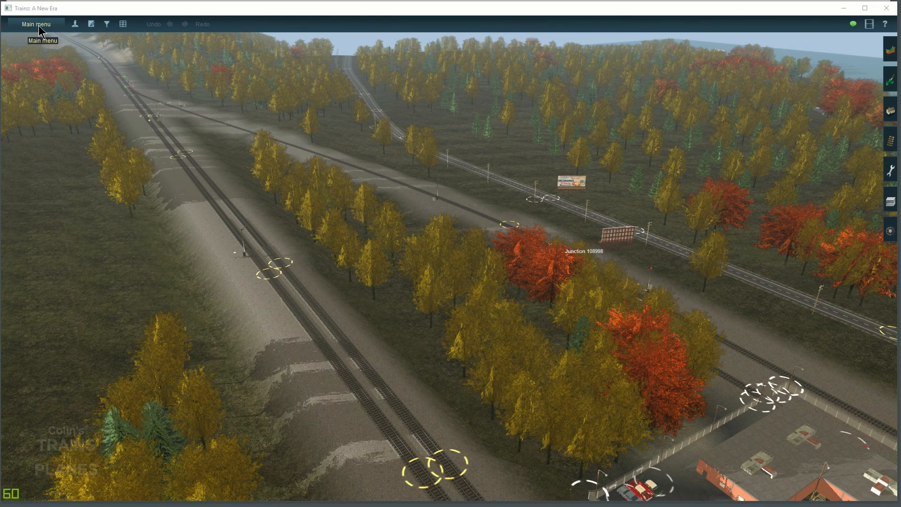
- Switch to Trainz: A New Era and open the route's environment settings, moving on from the Lighting section
click(40, 25)
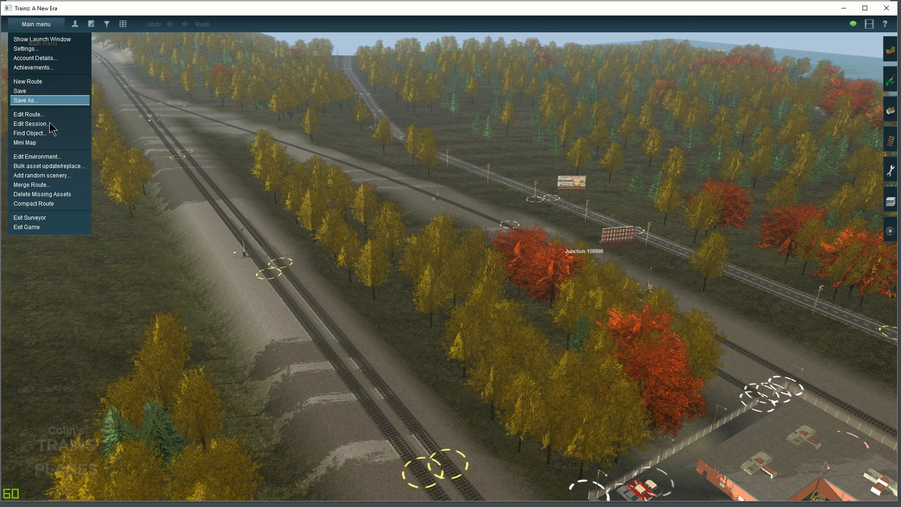
click(51, 157)
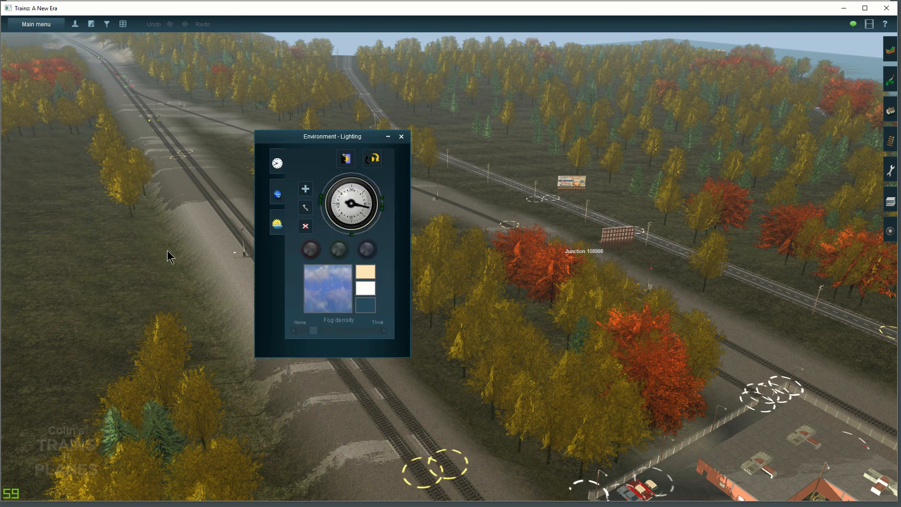
click(278, 197)
click(300, 171)
click(300, 171)
click(300, 170)
click(300, 170)
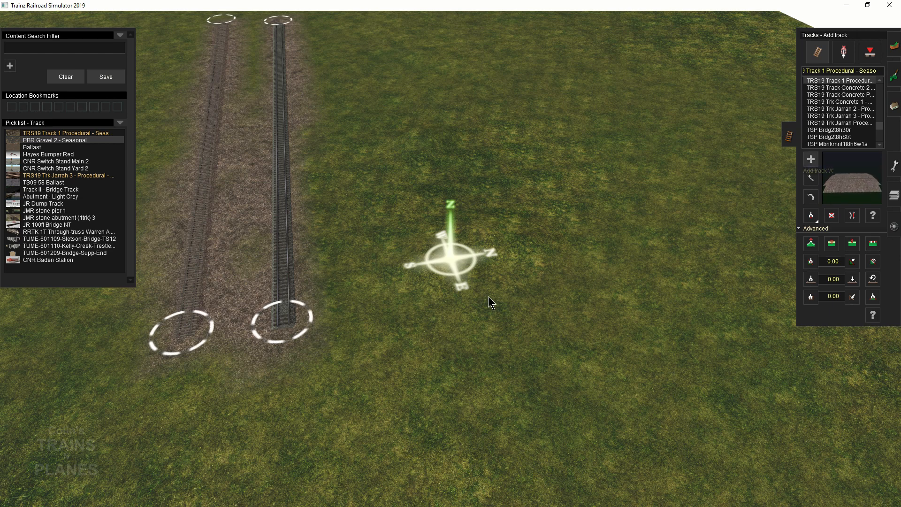
- Lay a third TRS19 Track 1 Procedural - Seasonal track across the uneven grass beside the two existing tracks
click(433, 316)
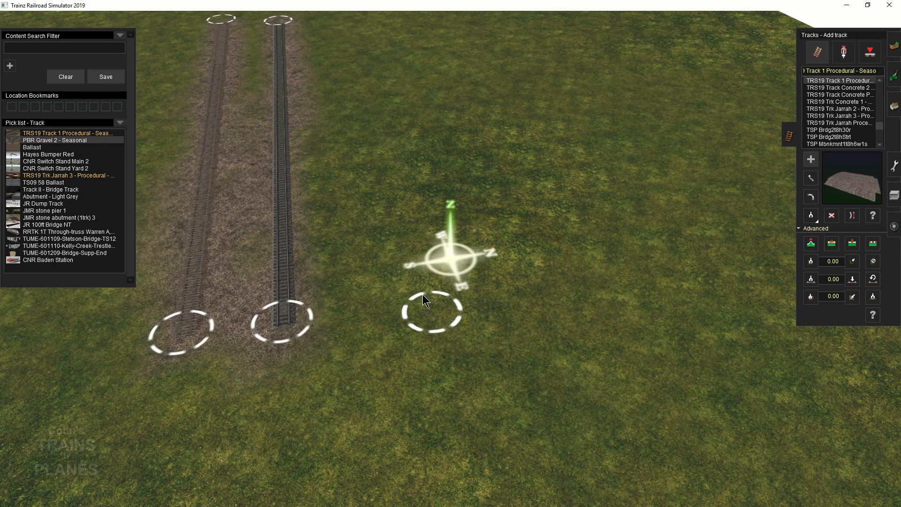
right_drag(430, 238, 387, 89)
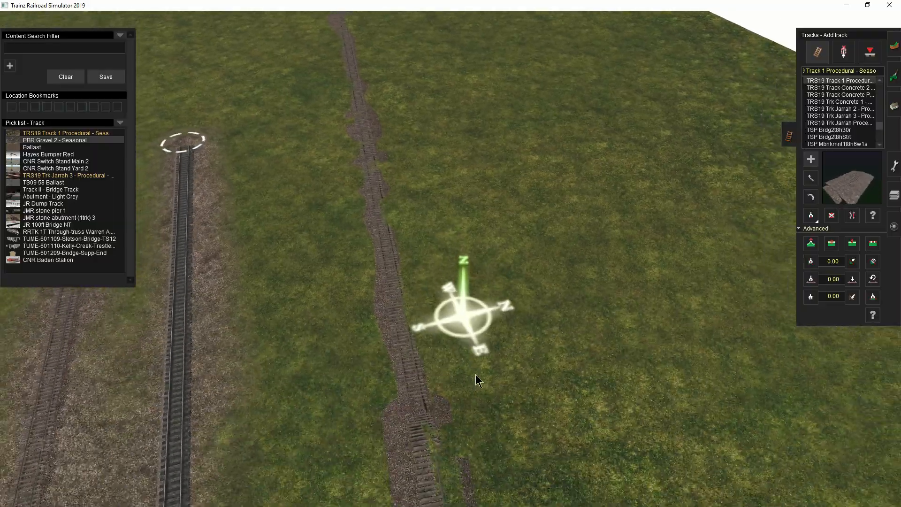
- Examine close up and from the side how the third track's rails, sleepers and ballast meet the uneven terrain
right_drag(475, 374, 452, 357)
scroll(423, 404, up, 3)
right_drag(389, 450, 407, 383)
scroll(407, 384, up, 5)
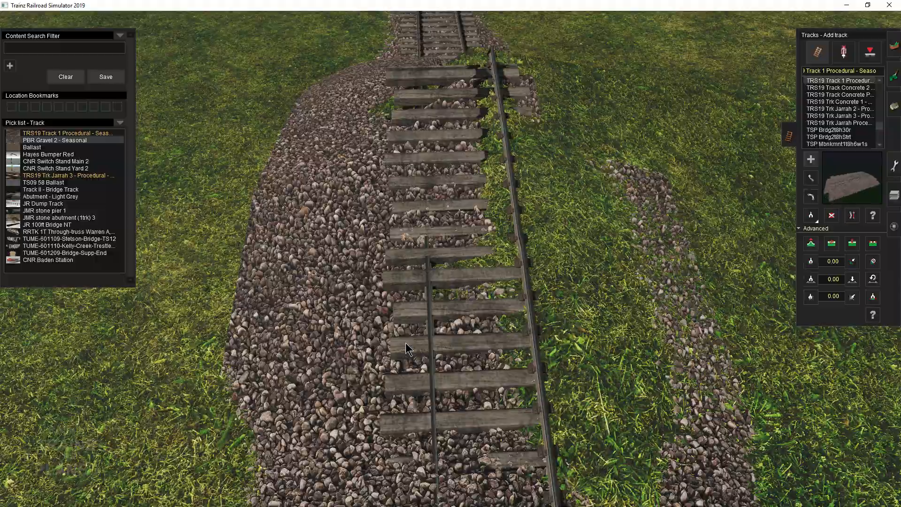
key(Left)
scroll(409, 347, down, 2)
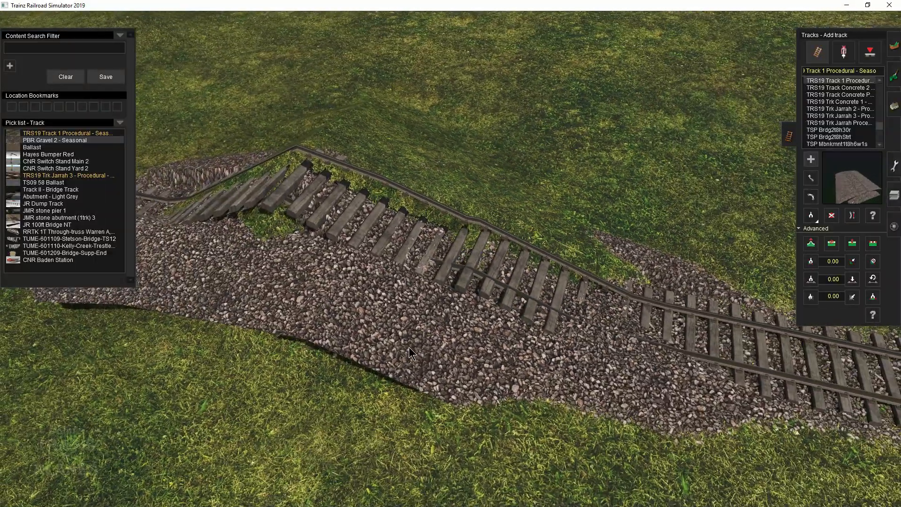
scroll(409, 350, down, 5)
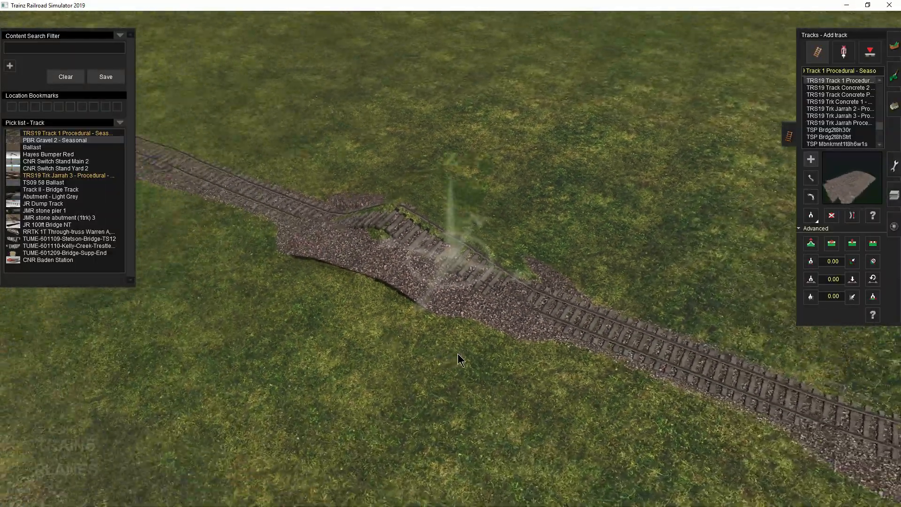
key(Right)
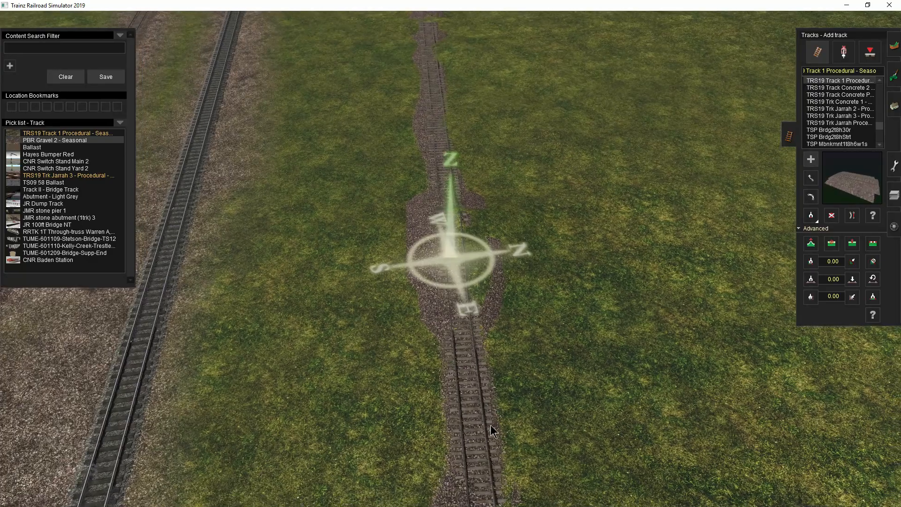
- Apply Flatten spline to the third track to level the terrain beneath it
right_click(493, 455)
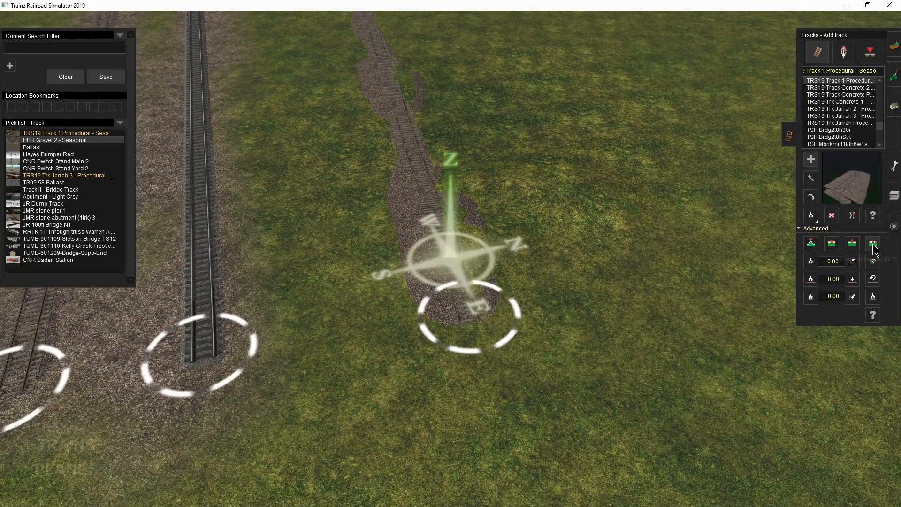
click(873, 244)
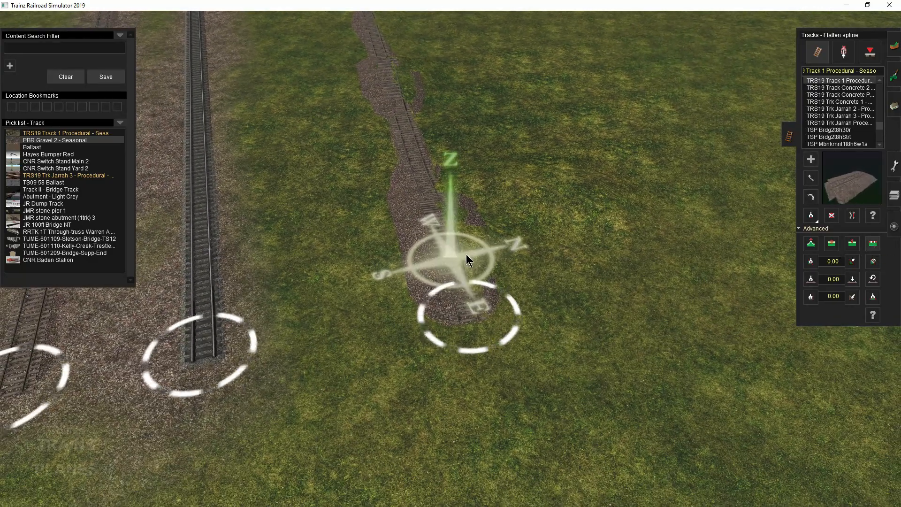
click(419, 175)
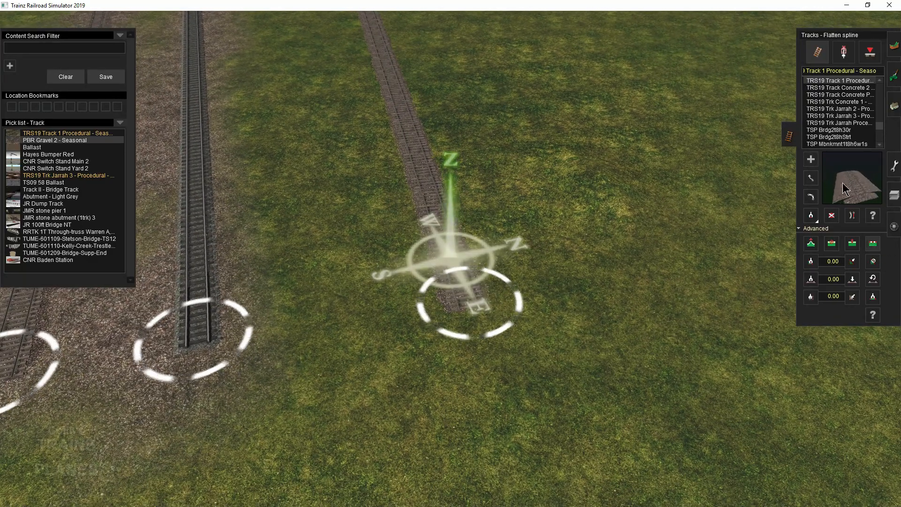
- Paint the Ballast ground texture along the full length of the flattened third track
click(894, 79)
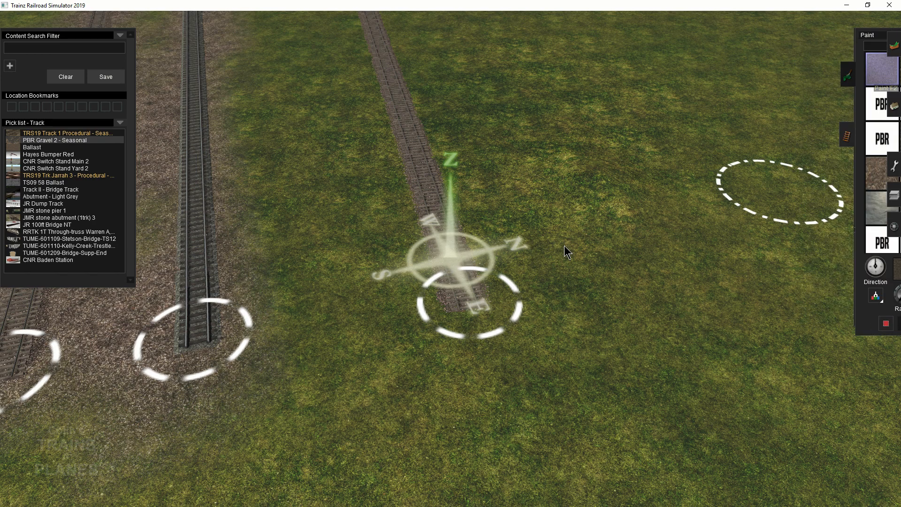
mouse_move(416, 182)
mouse_down()
mouse_move(396, 111)
mouse_move(413, 172)
mouse_up()
right_click(410, 163)
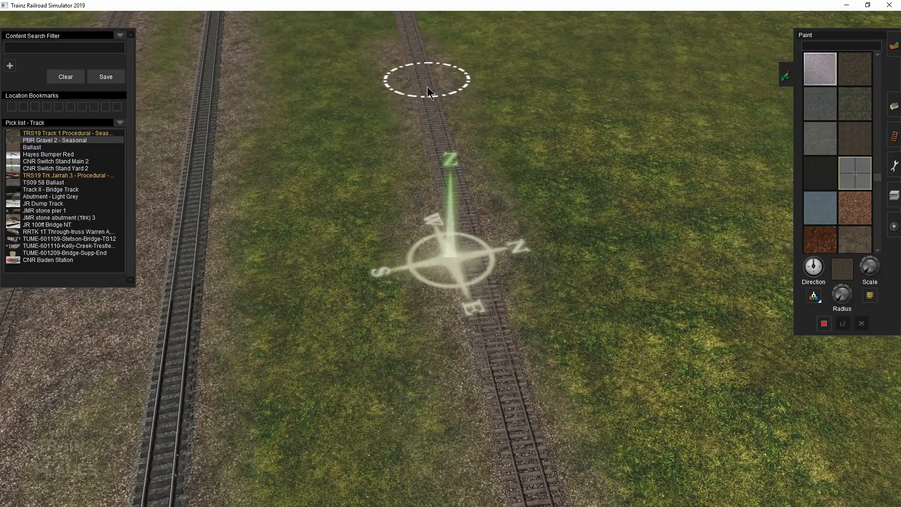
right_click(427, 87)
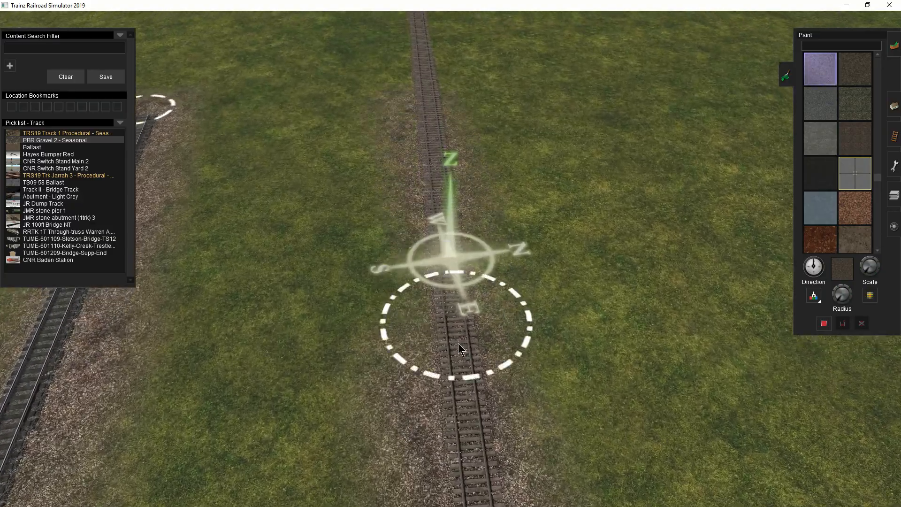
right_click(452, 209)
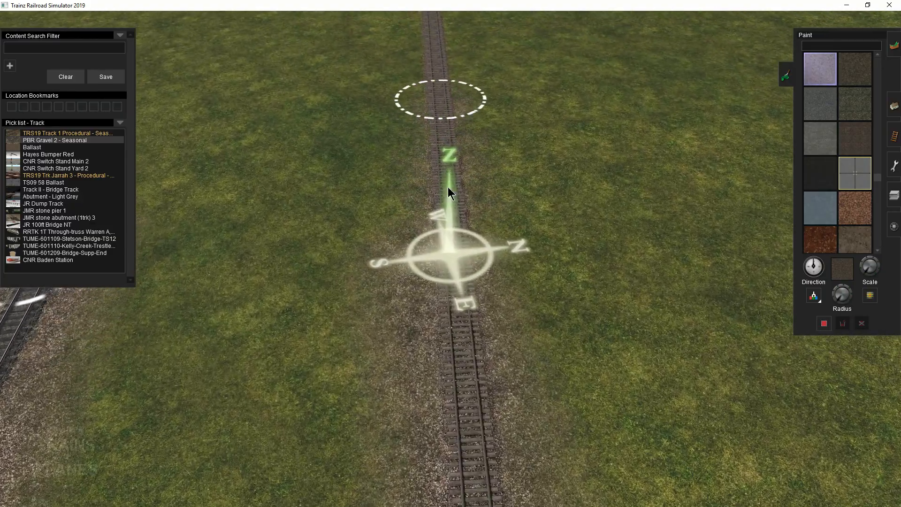
right_click(456, 174)
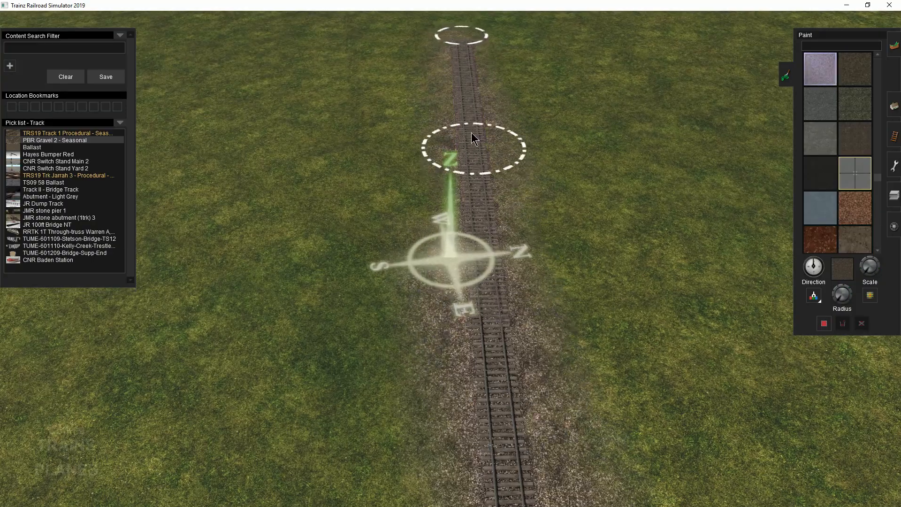
key(Left)
right_click(347, 224)
right_click(316, 289)
key(Left)
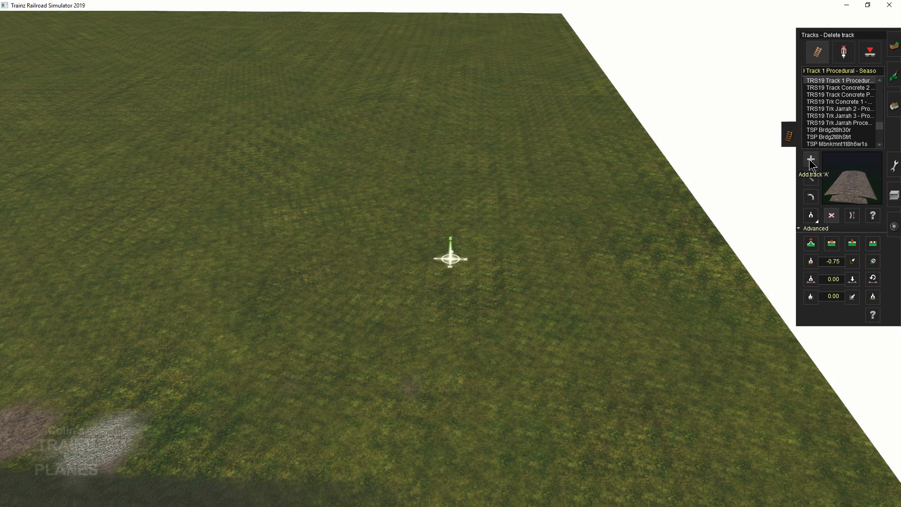
- Try to lay a track section across the open grass
click(432, 372)
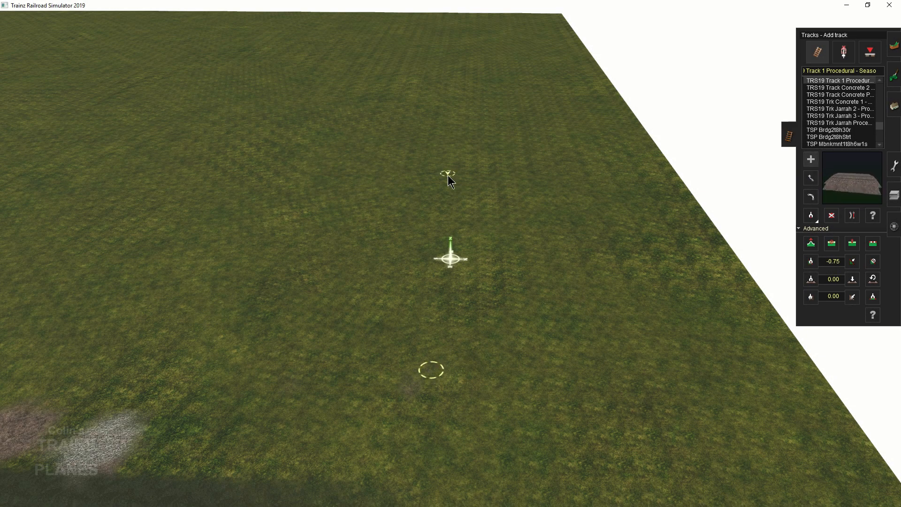
key(Right)
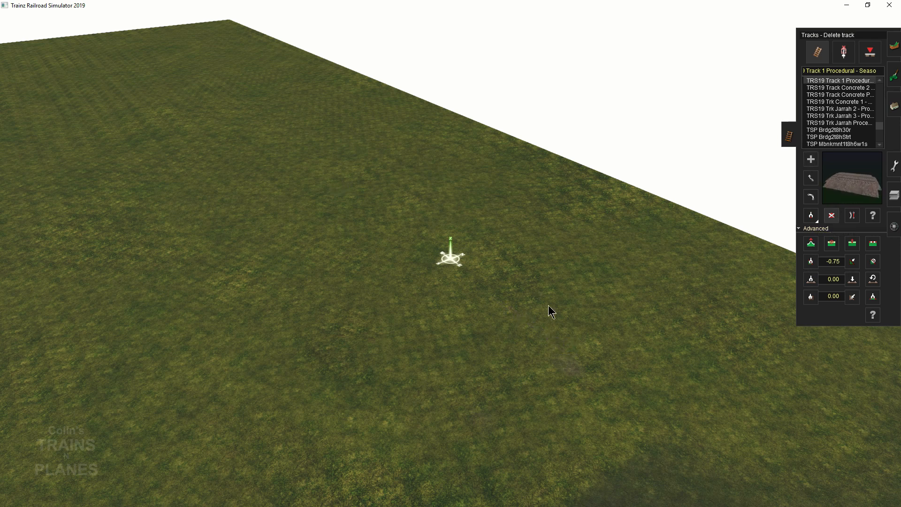
- Set the track gradient to .75 and lay the first sections of a new procedural track on the open grass
click(837, 262)
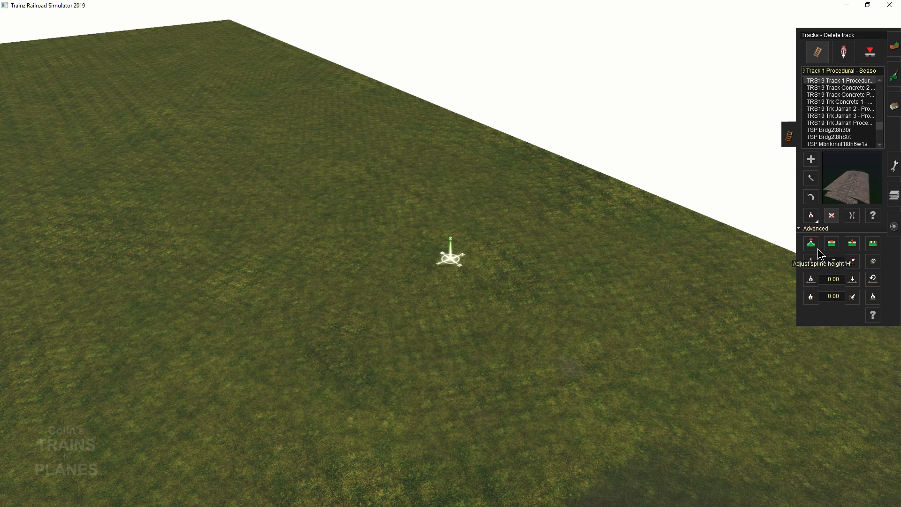
mouse_move(593, 283)
right_down()
mouse_move(399, 278)
mouse_move(509, 306)
mouse_move(448, 335)
right_up()
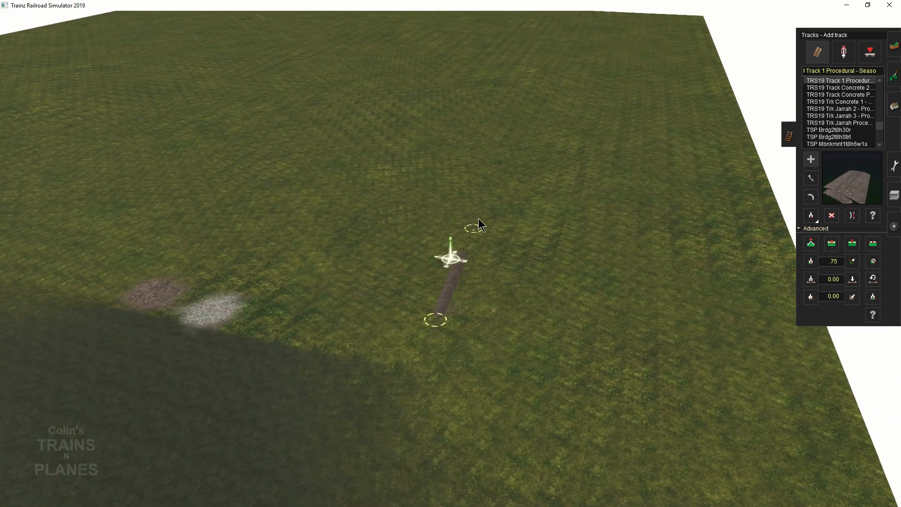
mouse_move(506, 188)
right_down()
mouse_move(492, 207)
mouse_move(392, 193)
mouse_move(414, 298)
mouse_move(355, 416)
right_up()
drag(353, 415, 302, 258)
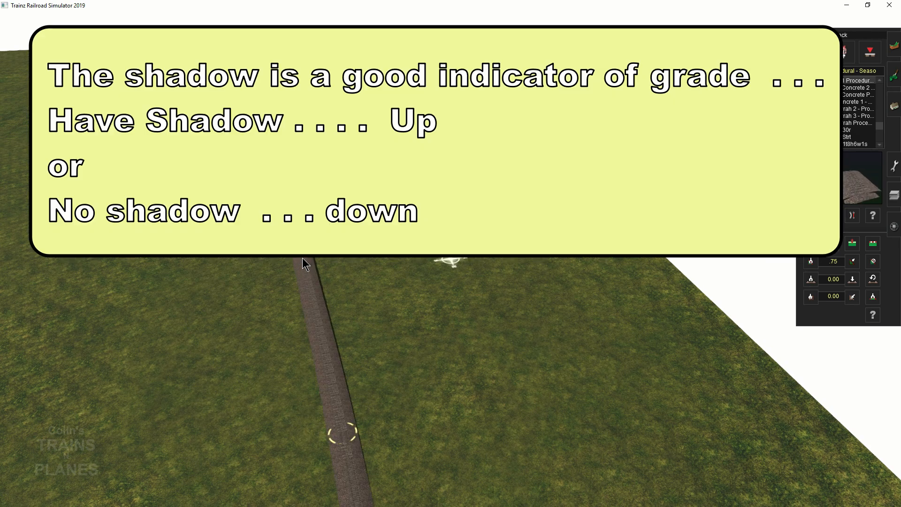
- Extend the climbing track with further curving sections toward the far edge of the terrain
right_drag(302, 257, 509, 249)
drag(510, 249, 502, 207)
right_drag(502, 206, 452, 365)
drag(452, 367, 328, 202)
right_drag(328, 202, 522, 270)
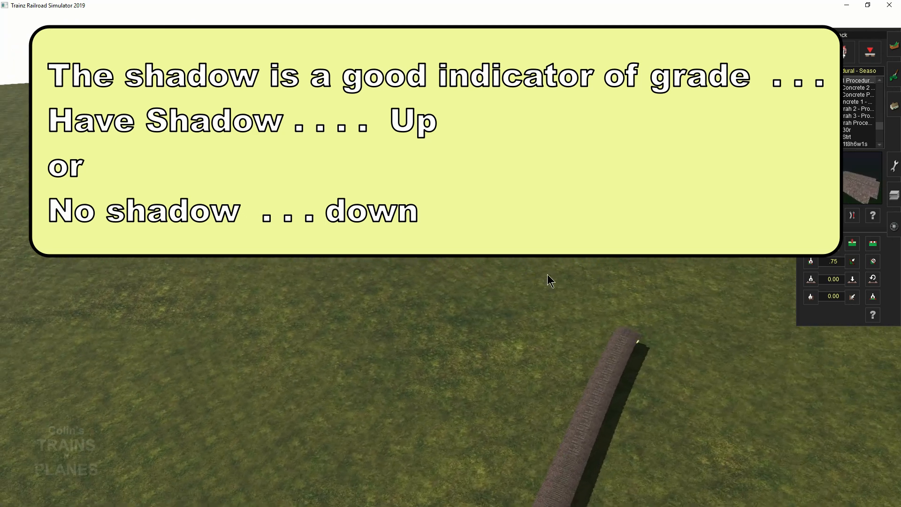
drag(622, 376, 653, 184)
right_drag(603, 303, 573, 319)
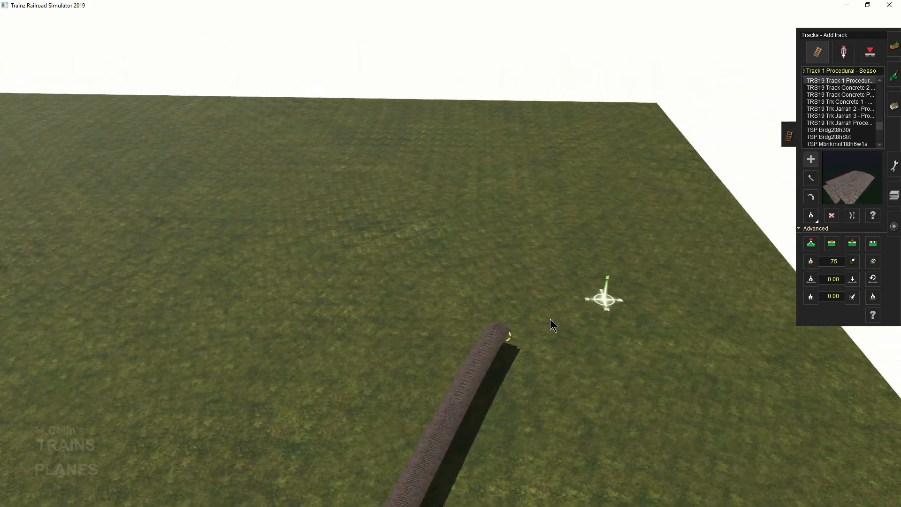
drag(380, 257, 449, 134)
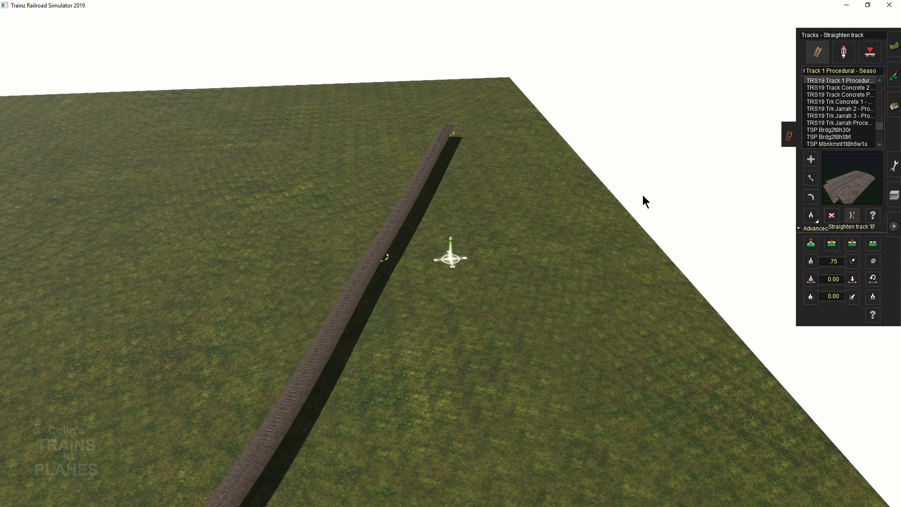
- Read the gradient of successive sections along the new curved track with the get gradient tool
right_drag(408, 195, 488, 260)
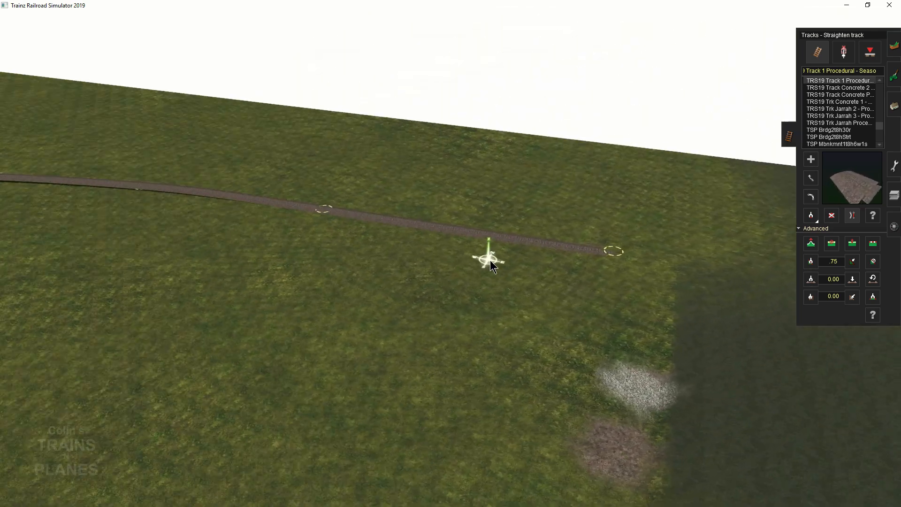
click(811, 262)
click(488, 245)
right_drag(385, 230, 294, 201)
click(210, 182)
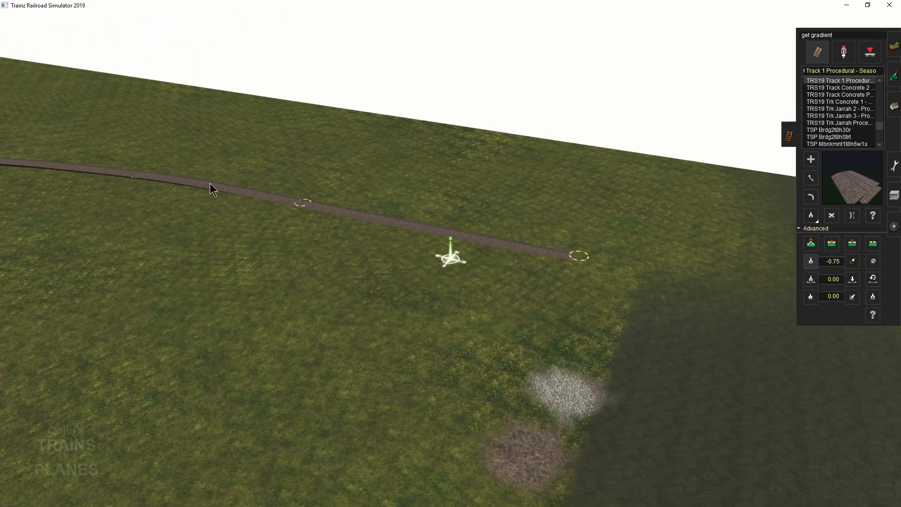
right_click(156, 198)
right_drag(156, 197, 466, 184)
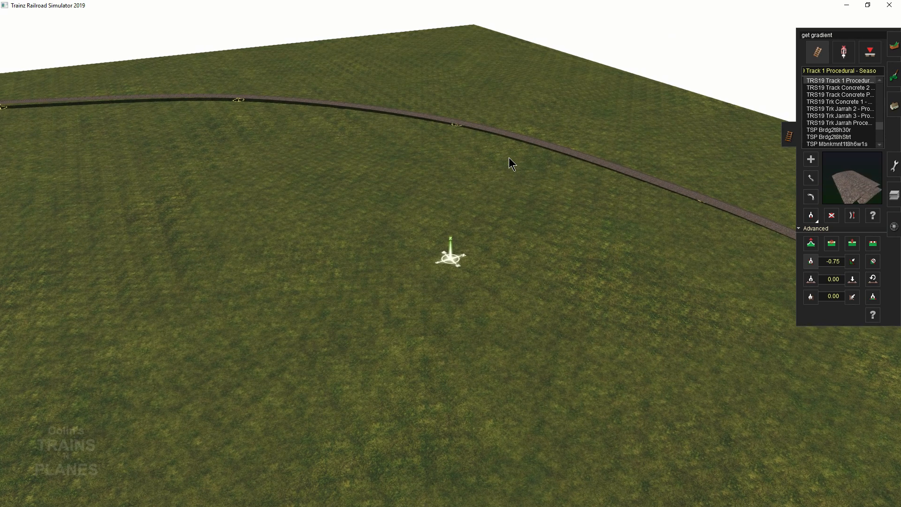
click(379, 111)
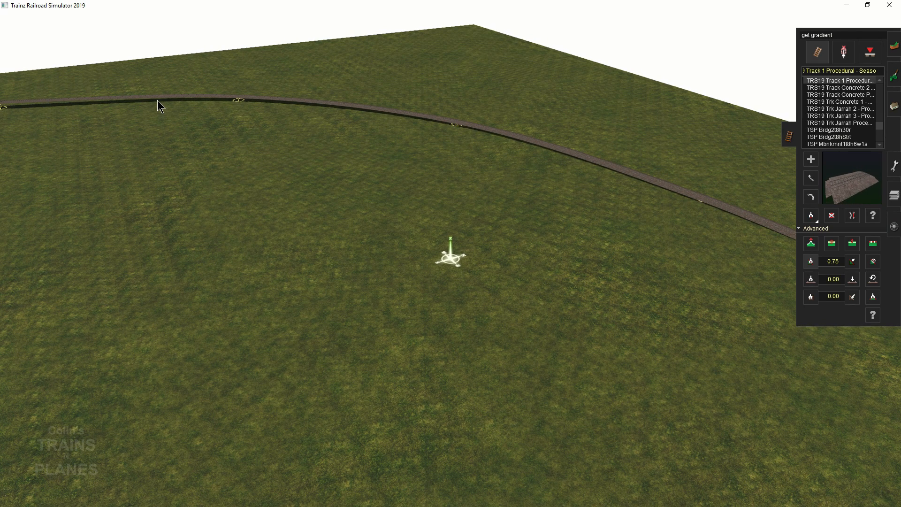
right_drag(207, 189, 542, 248)
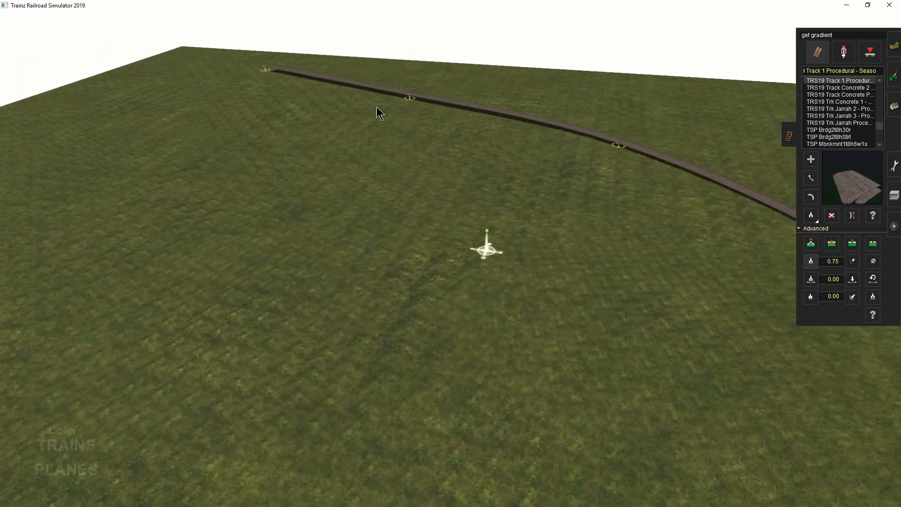
right_drag(515, 279, 534, 291)
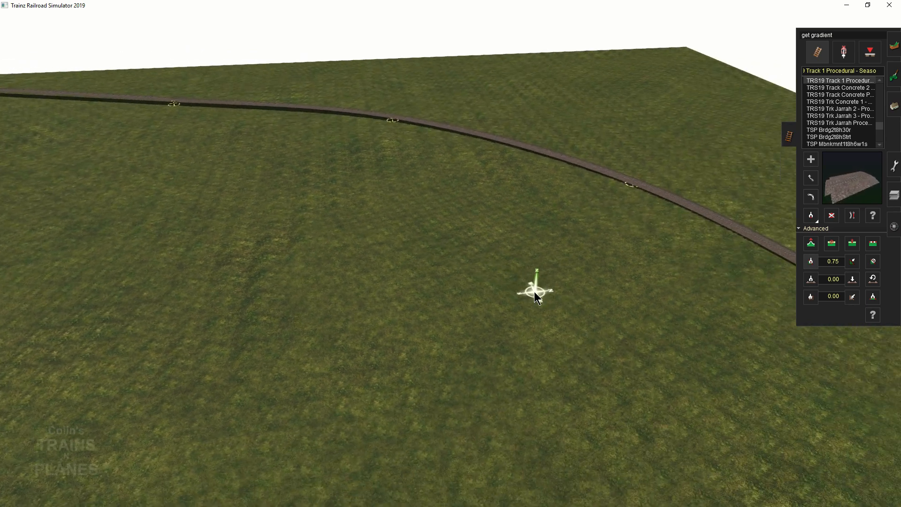
- Check the gradient of further sections around the curved track for consistency, from its start toward its far end
right_drag(738, 277, 695, 273)
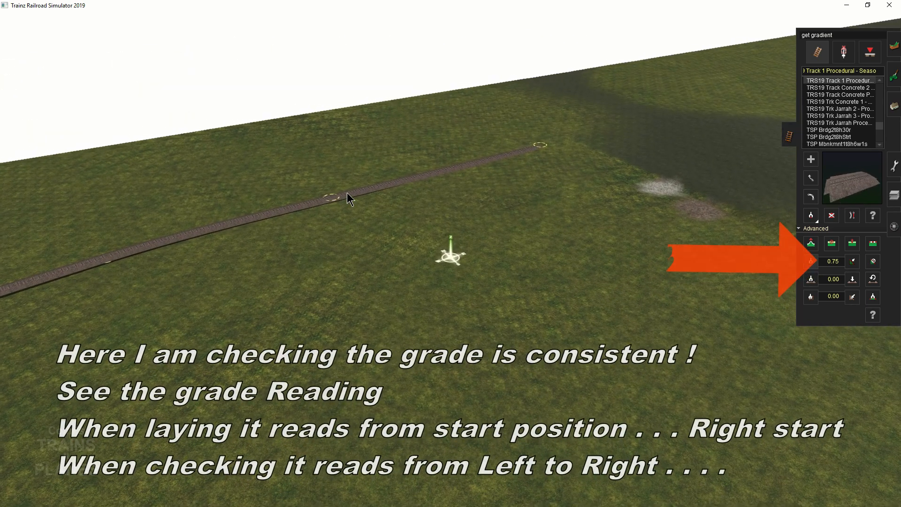
click(348, 195)
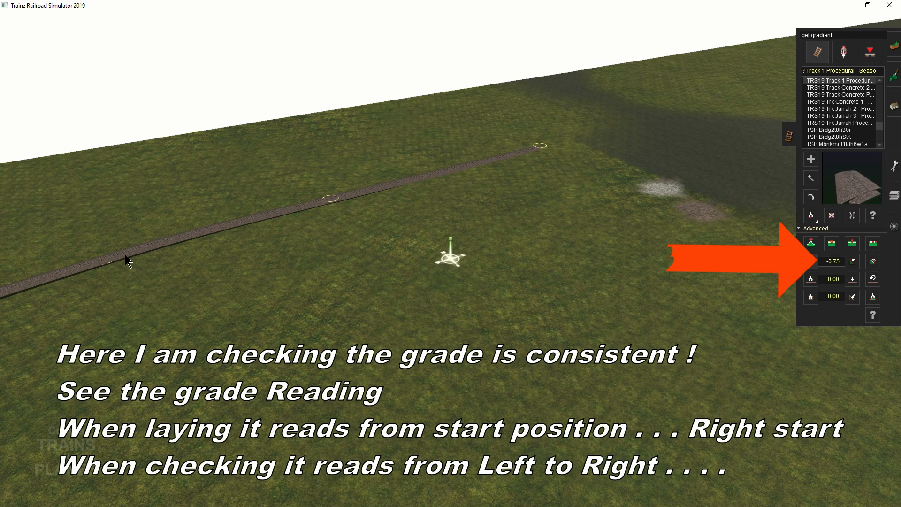
right_drag(125, 254, 114, 264)
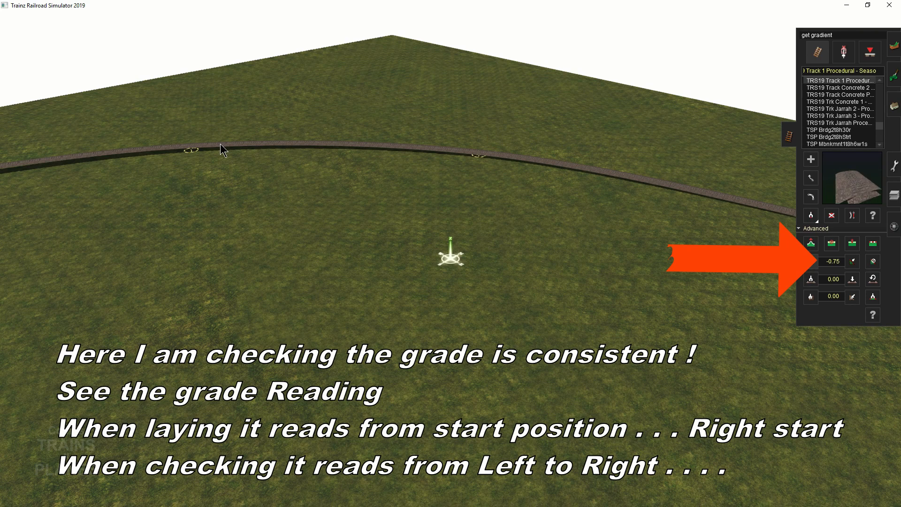
right_drag(196, 162, 188, 166)
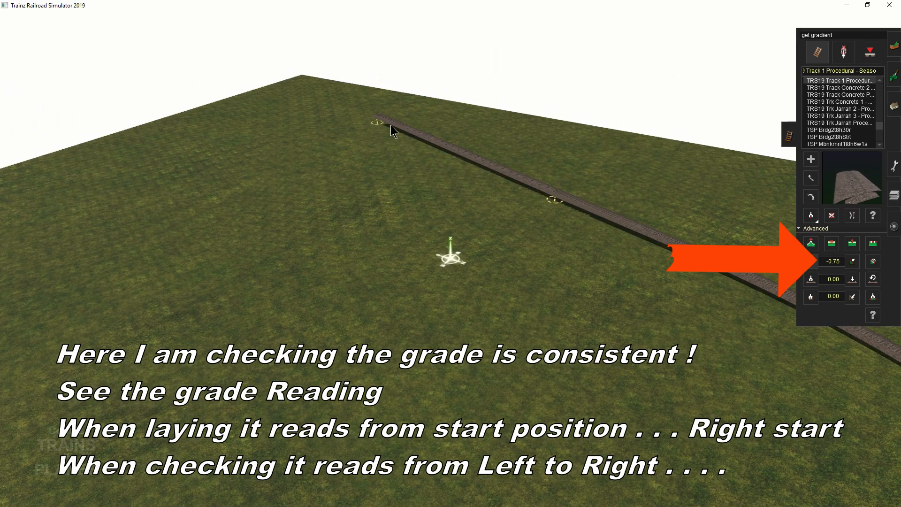
- Flatten the terrain under each section of the curved track with Flatten spline, from its start to its far end
right_drag(447, 278, 450, 258)
click(873, 243)
click(573, 196)
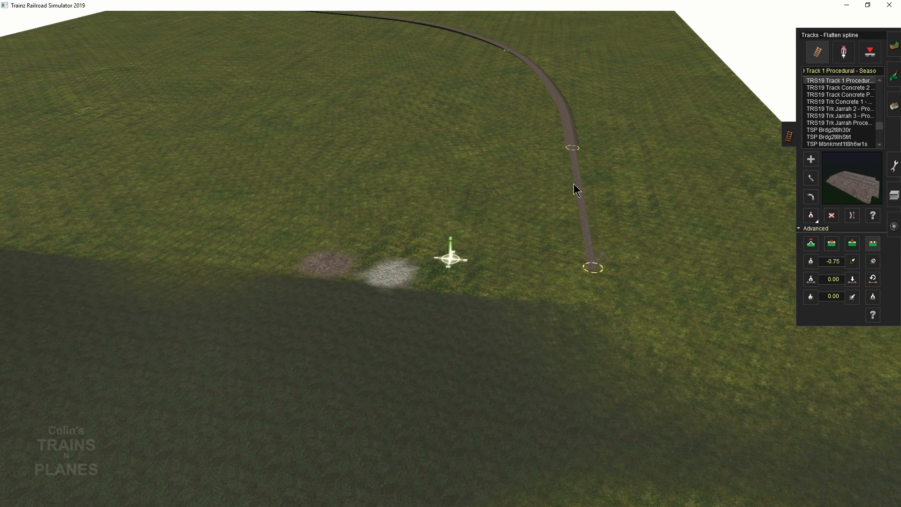
right_click(514, 108)
click(402, 254)
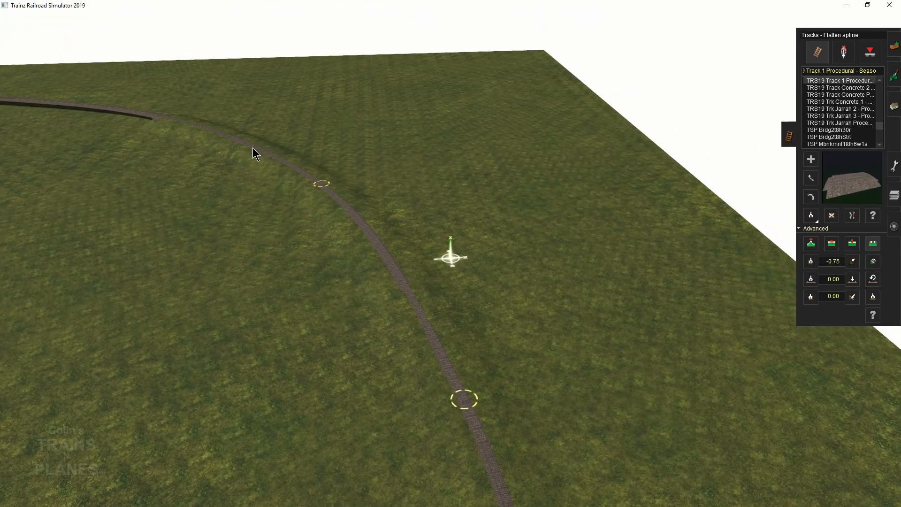
click(258, 145)
right_click(218, 162)
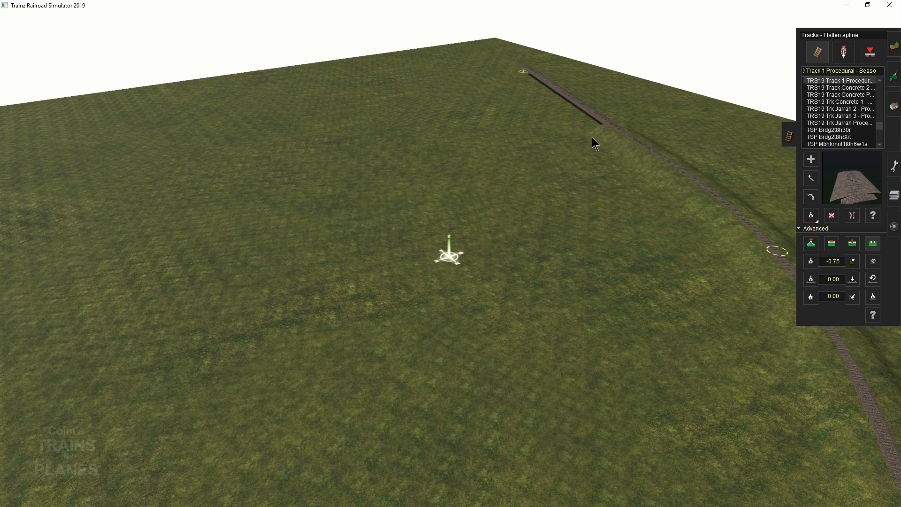
click(568, 109)
right_click(604, 316)
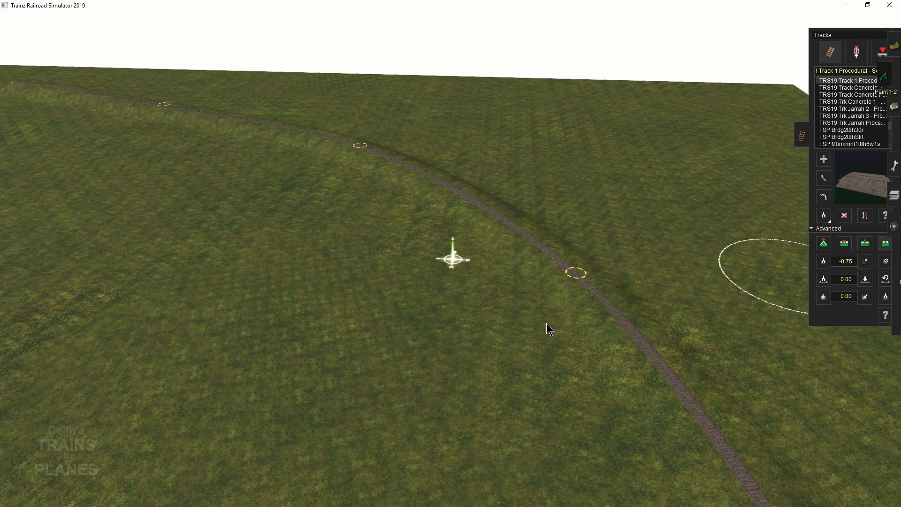
- Paint the brown ballast ground texture along the whole curved track
right_click(566, 358)
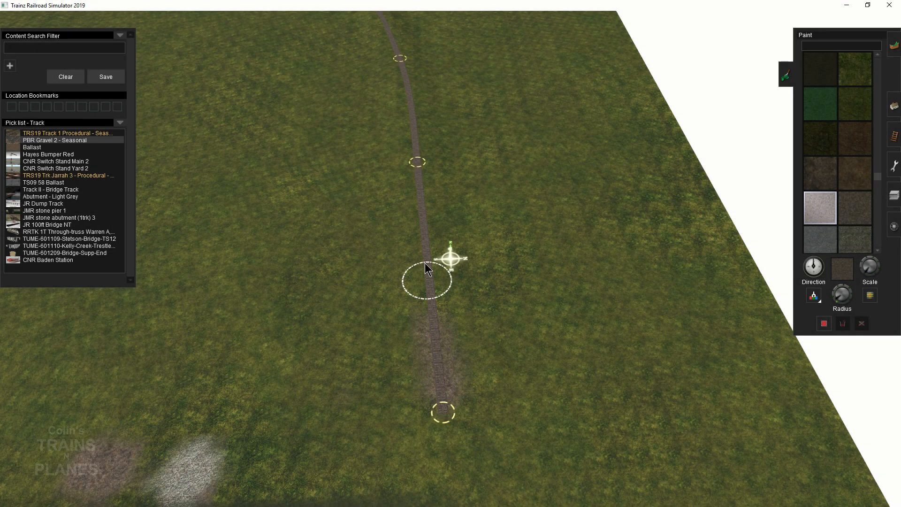
drag(426, 269, 420, 192)
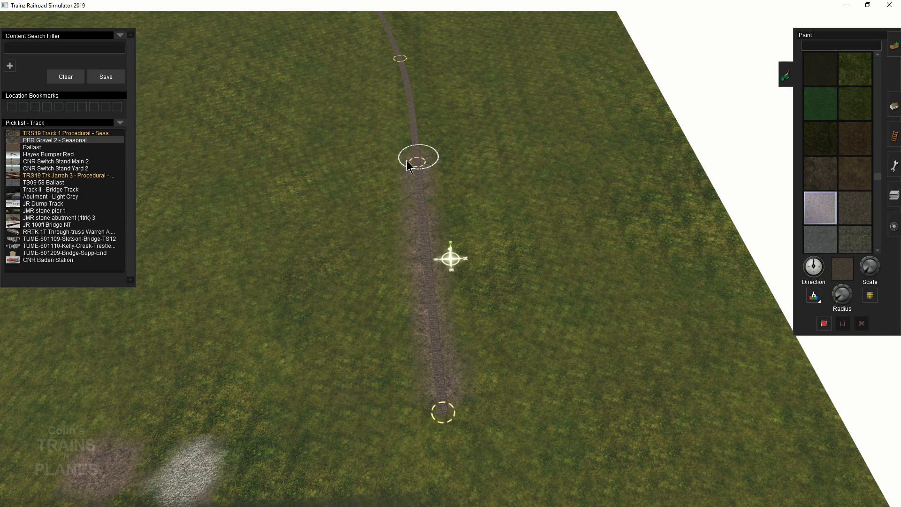
right_click(366, 140)
mouse_move(498, 264)
mouse_down()
mouse_move(506, 184)
mouse_move(496, 117)
mouse_up()
right_click(523, 54)
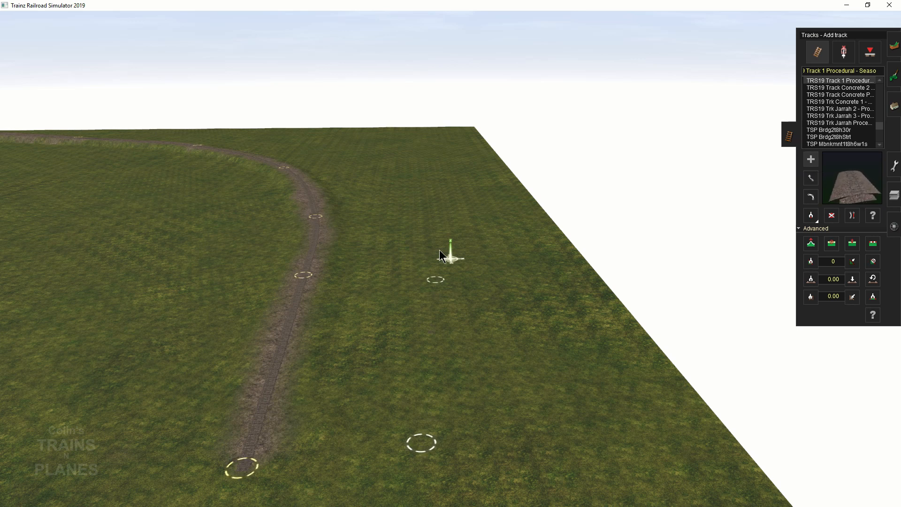
- Lay four long straight procedural tracks side by side at gradient 0 between the curved track and the terrain edge
click(409, 142)
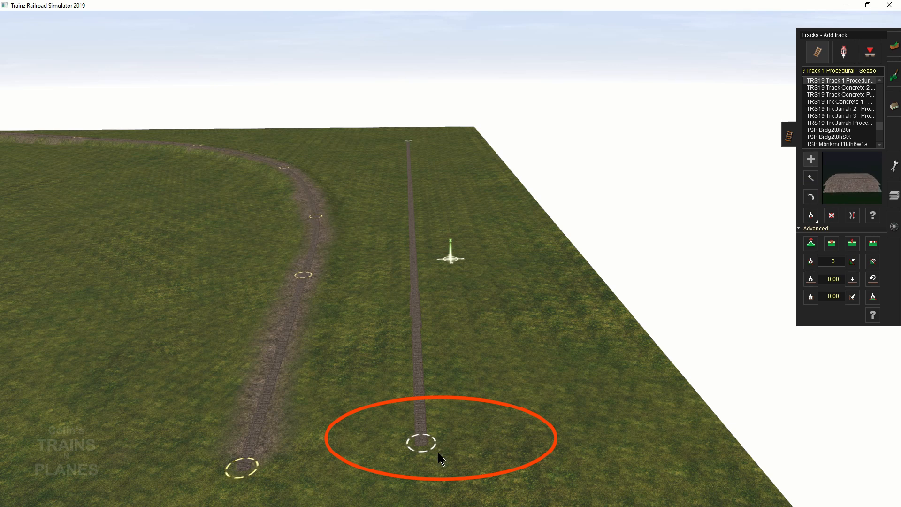
click(458, 442)
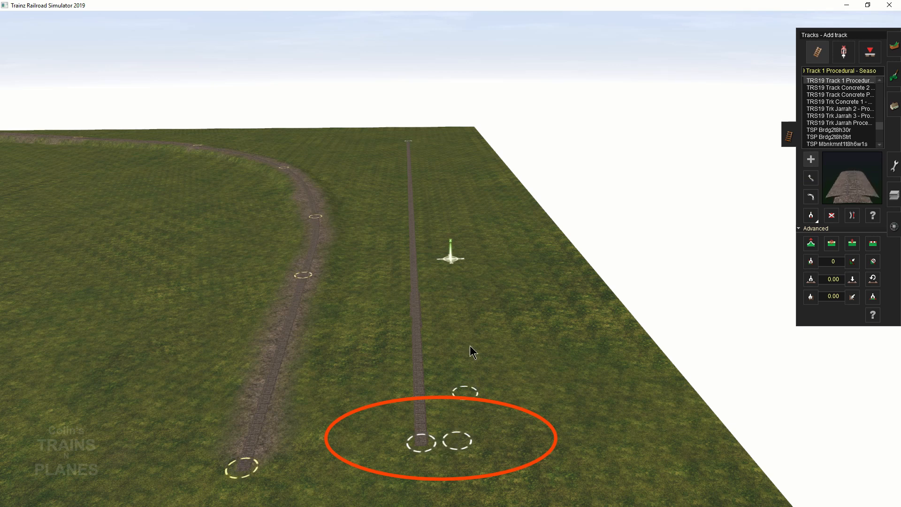
click(421, 143)
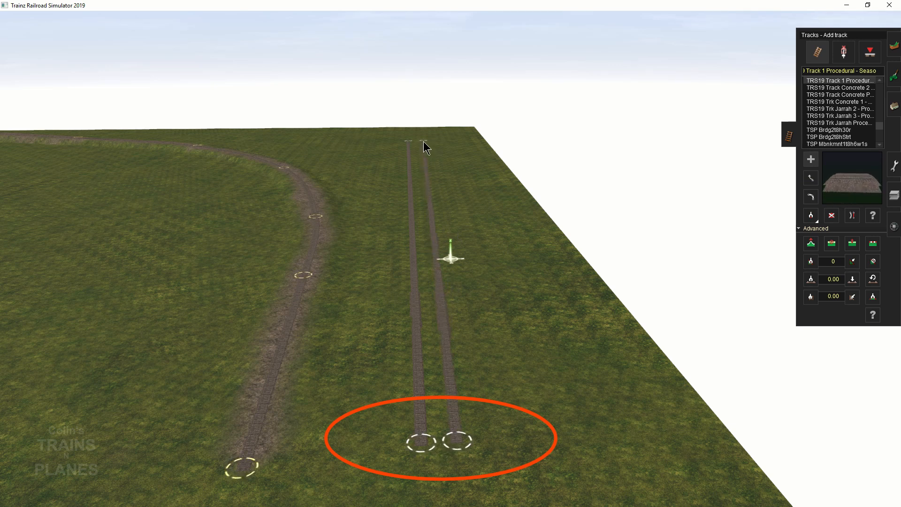
click(483, 408)
click(435, 145)
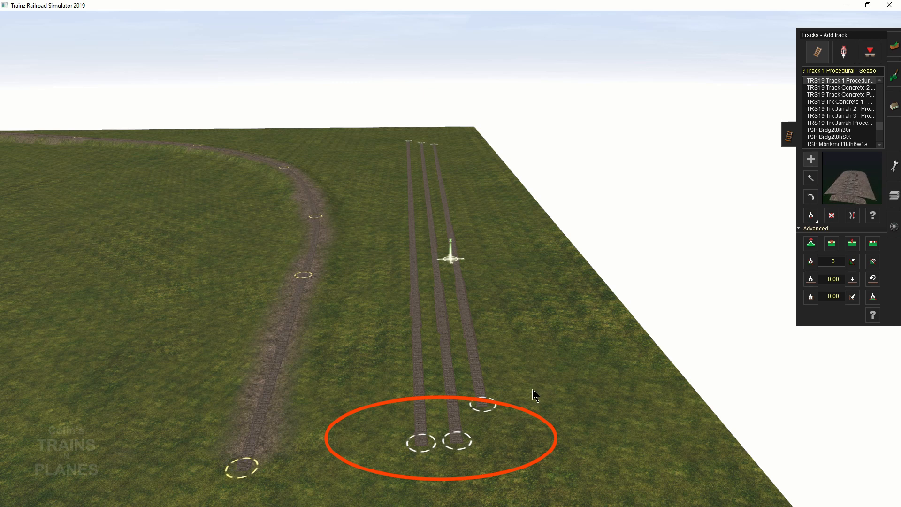
click(529, 439)
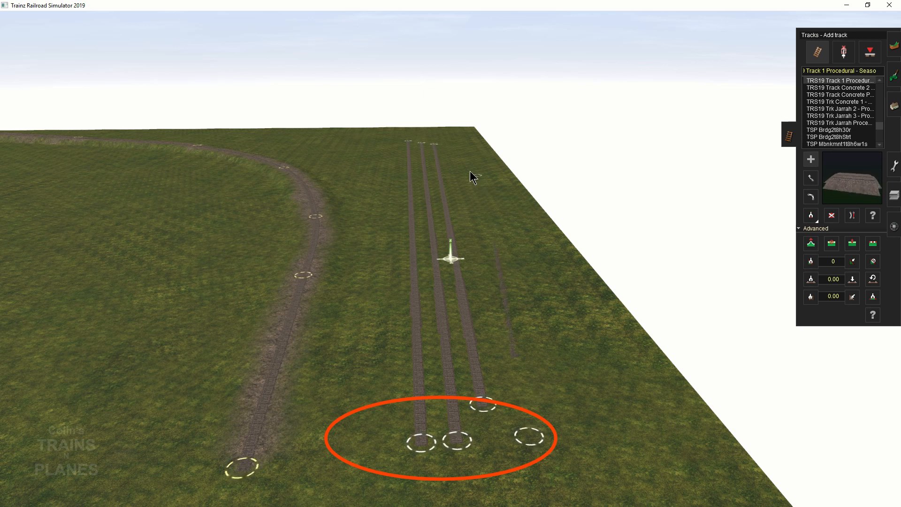
click(448, 144)
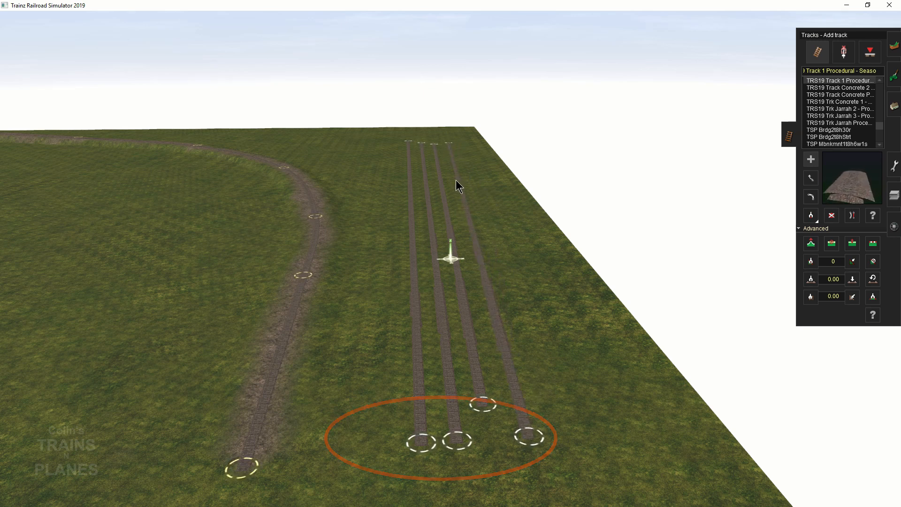
- Move the near ends of the second, third and fourth straight tracks into an evenly spaced row beside the first
mouse_move(567, 458)
right_down()
mouse_move(523, 433)
mouse_move(466, 237)
mouse_move(404, 257)
mouse_move(413, 258)
right_up()
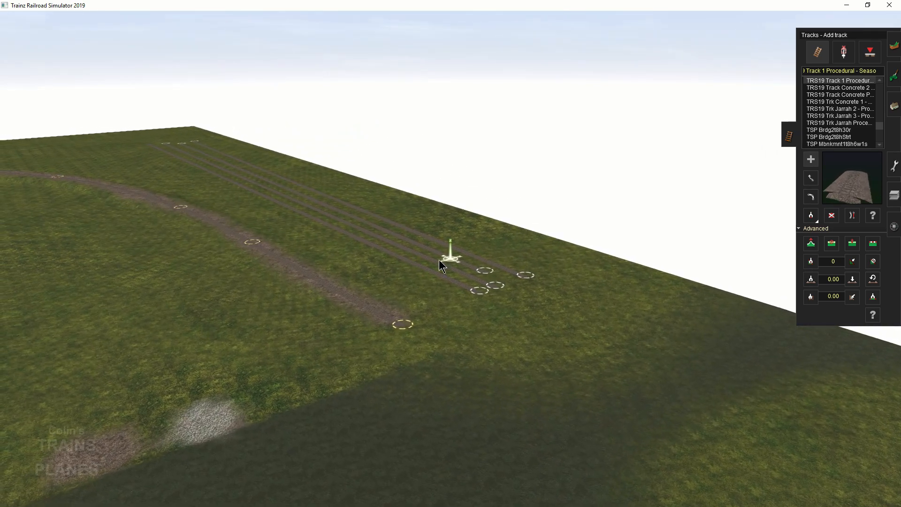
scroll(481, 282, up, 3)
scroll(475, 308, up, 2)
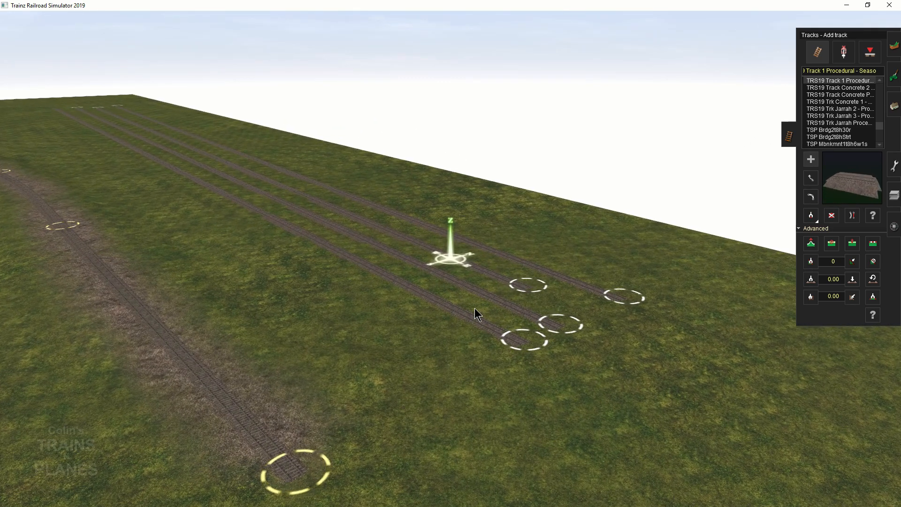
key(Right)
key(Up)
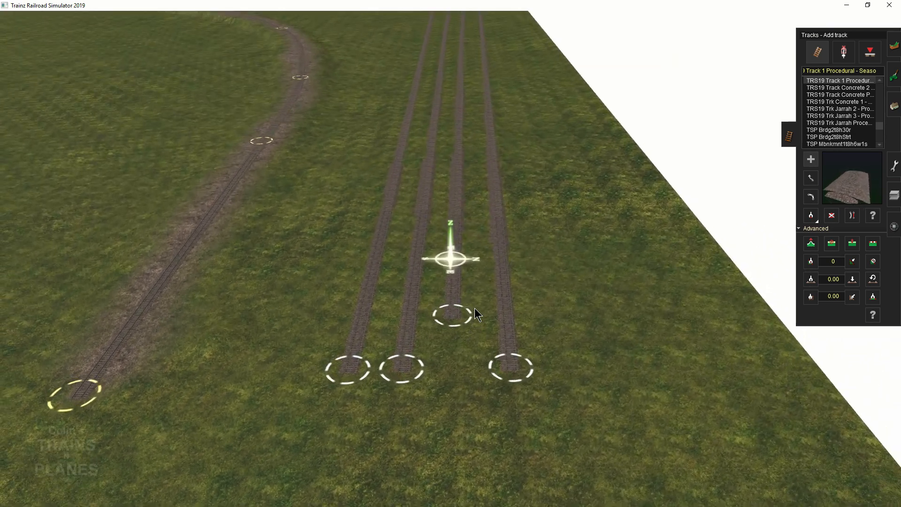
click(811, 178)
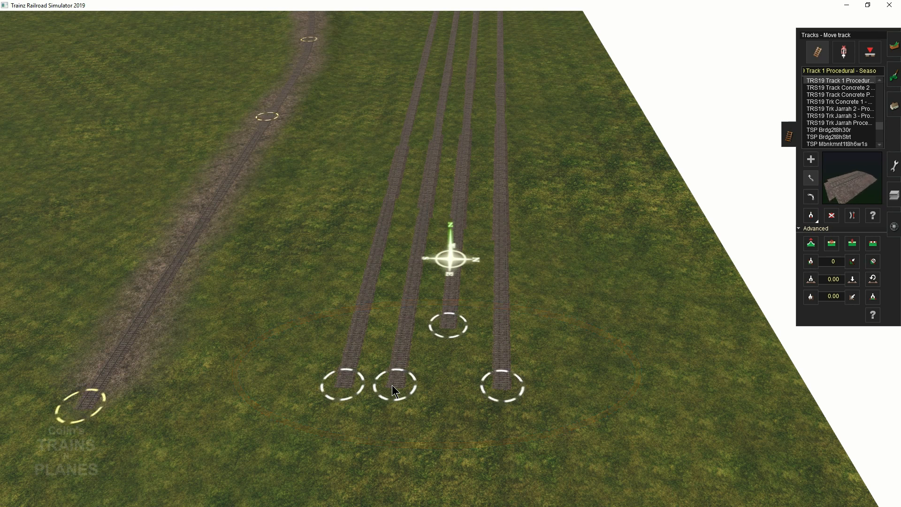
drag(393, 385, 387, 387)
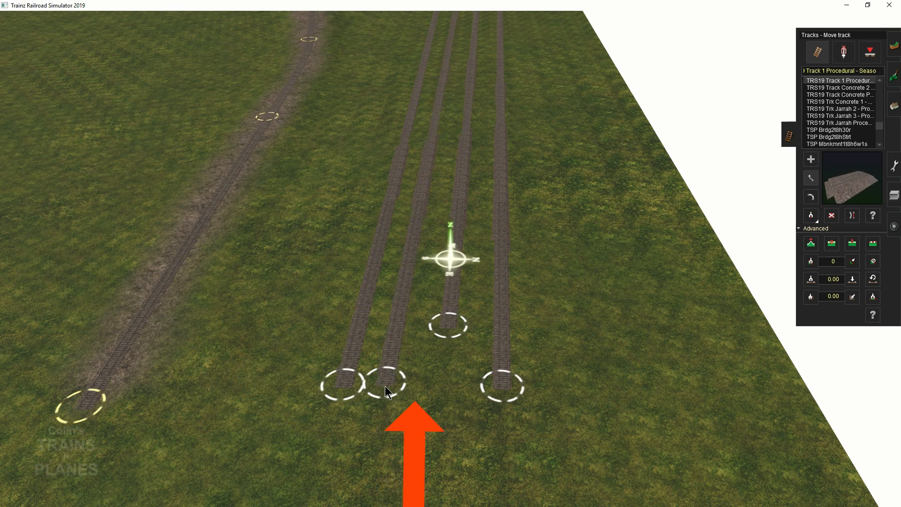
drag(453, 325, 418, 383)
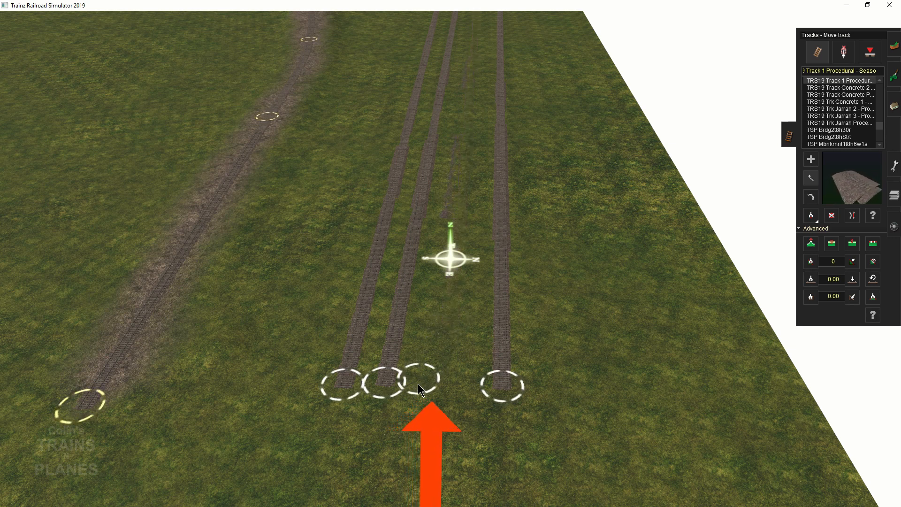
drag(500, 382, 453, 391)
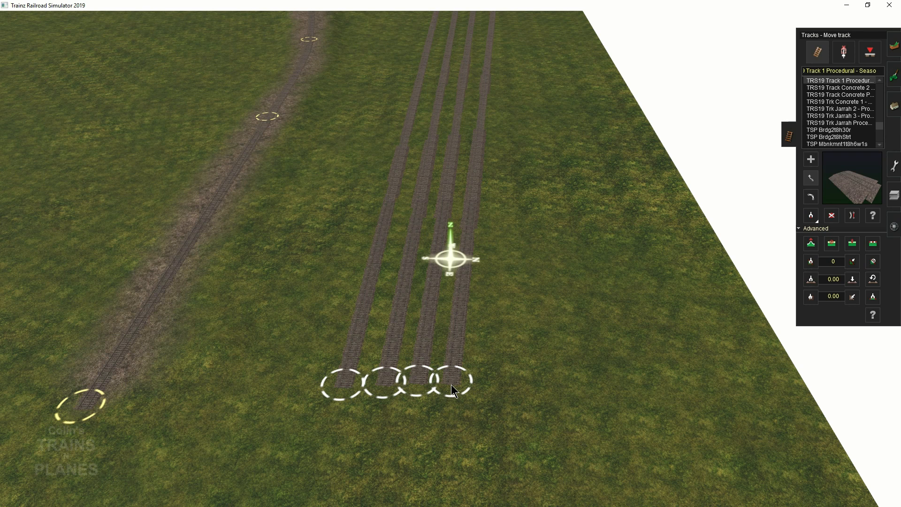
- Move the far ends of the second, third and fourth straight tracks alongside the first track's end with even spacing
right_drag(521, 149, 451, 144)
drag(344, 360, 327, 322)
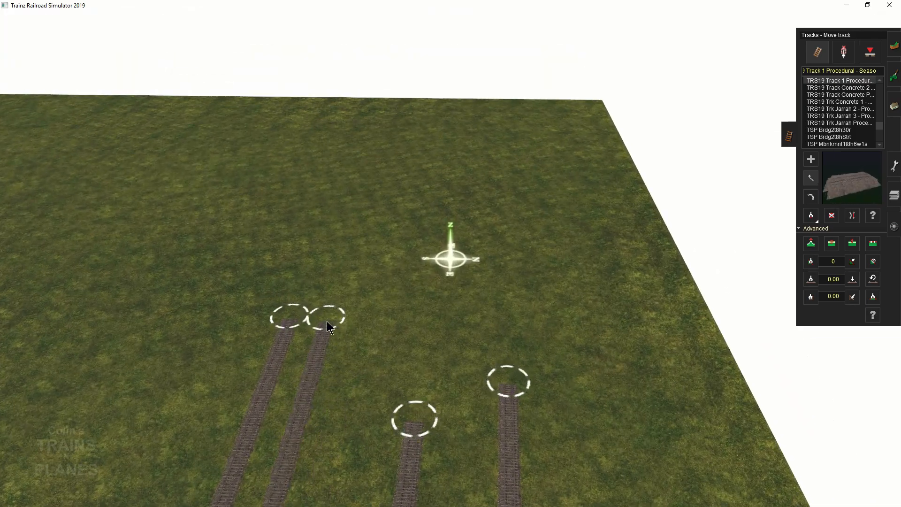
drag(408, 427, 355, 324)
right_drag(376, 315, 467, 231)
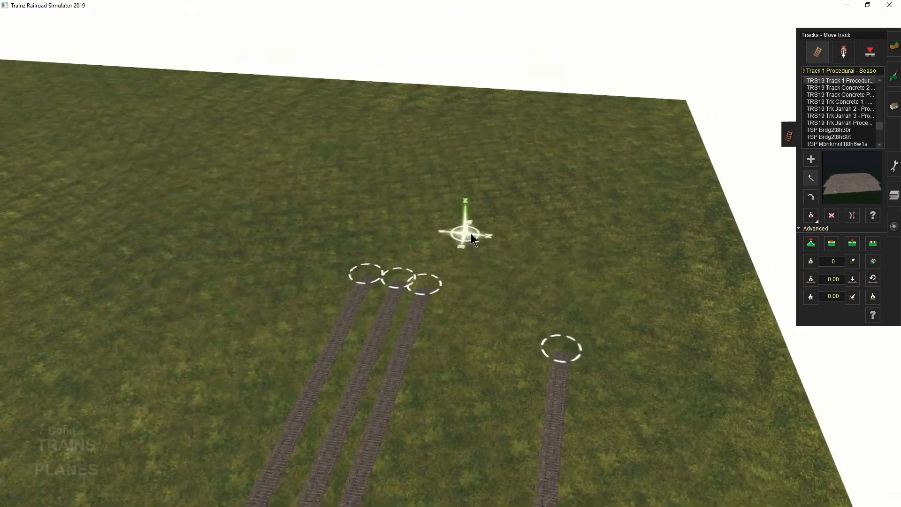
scroll(451, 350, up, 3)
drag(616, 483, 424, 363)
right_drag(460, 402, 461, 396)
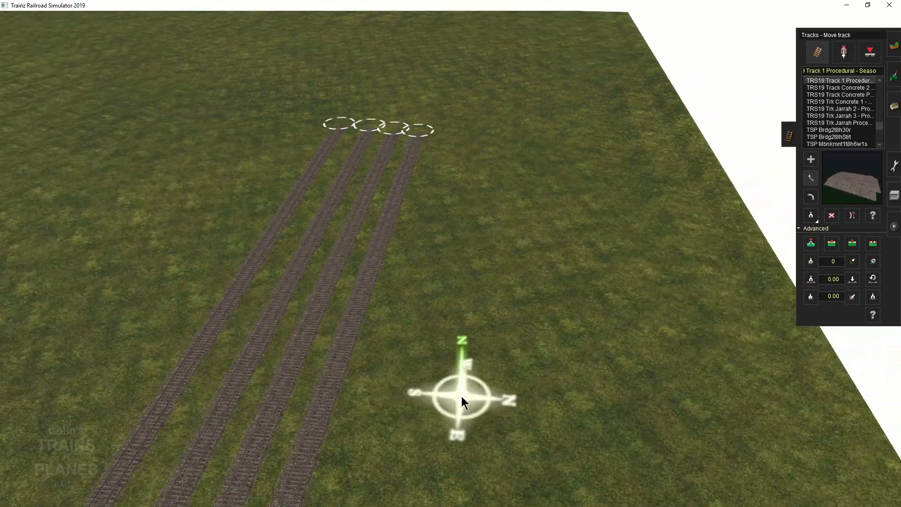
- Apply a vertex height of 0.00 to both ends of the four parallel tracks
scroll(458, 343, down, 4)
right_drag(453, 354, 434, 380)
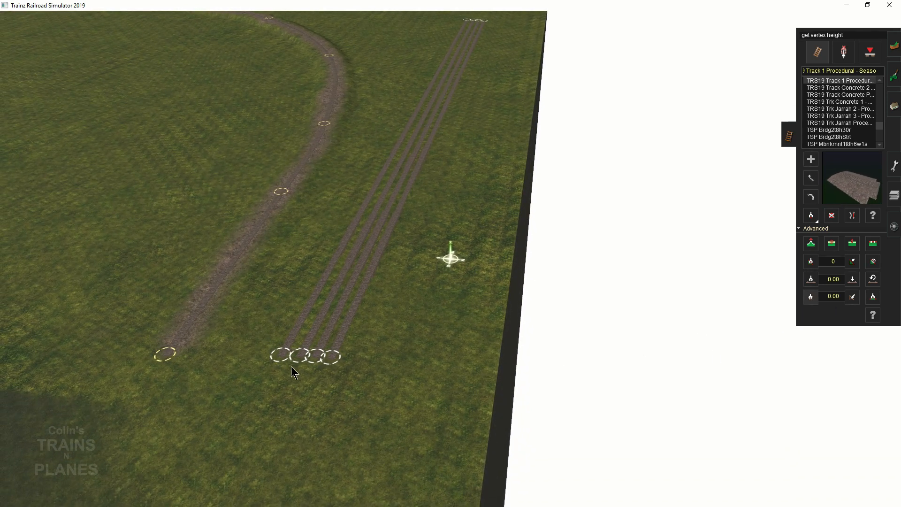
click(853, 298)
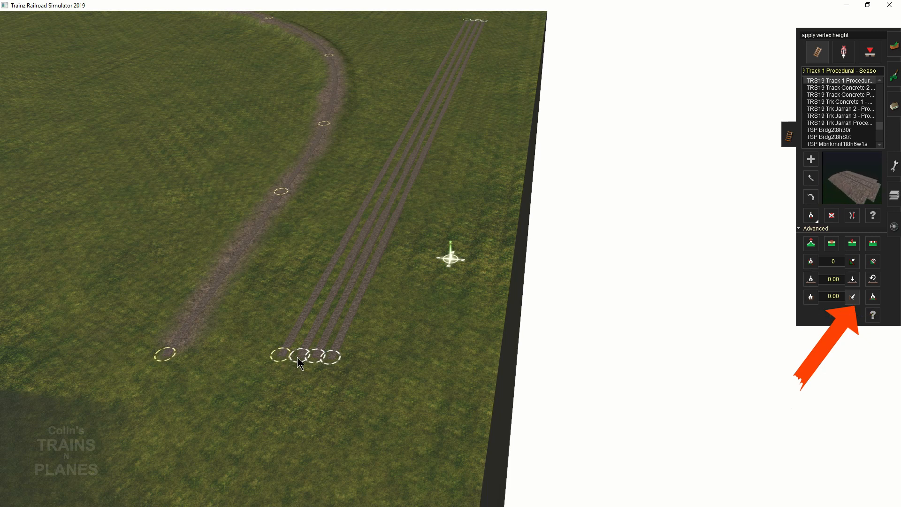
click(320, 357)
click(334, 357)
right_click(434, 161)
right_click(489, 140)
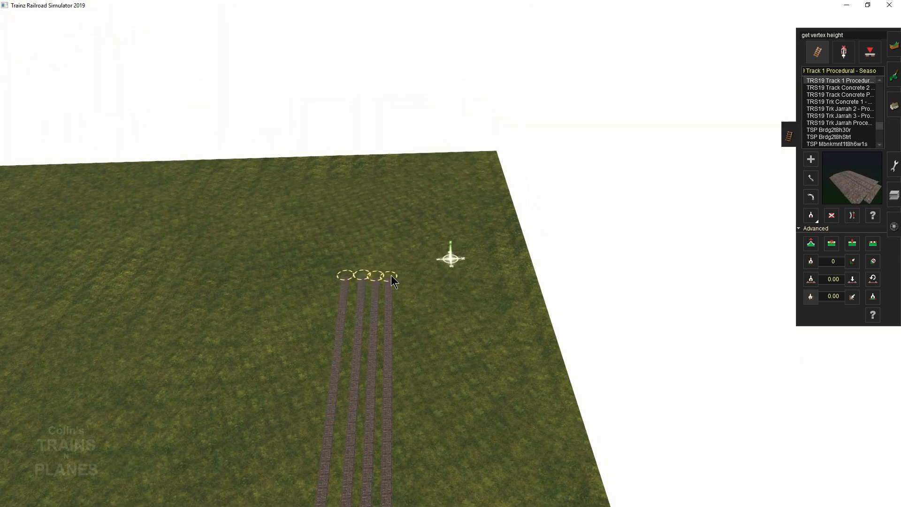
- Lay a fifth track diagonally across the four parallel tracks, apply vertex height 0.00 to its ends, and inspect the crossing up close
scroll(443, 482, down, 3)
scroll(443, 479, down, 6)
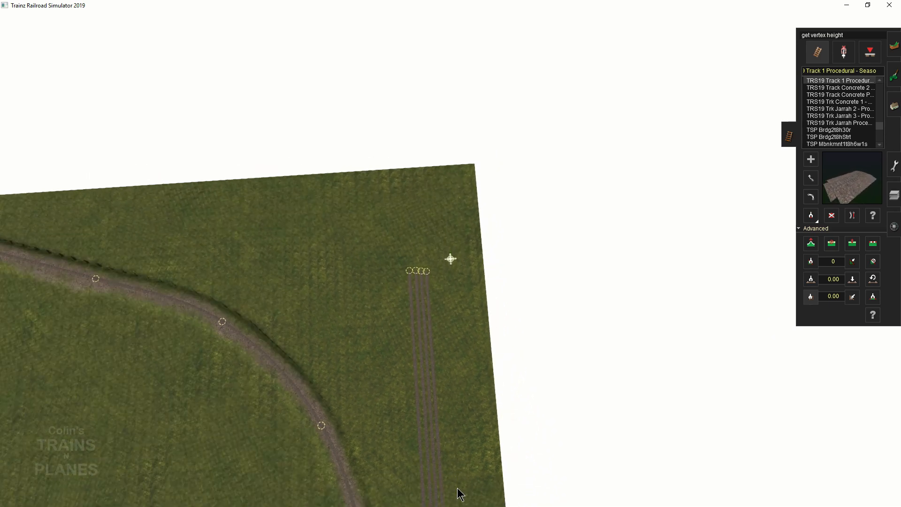
right_drag(469, 451, 410, 392)
scroll(407, 336, up, 5)
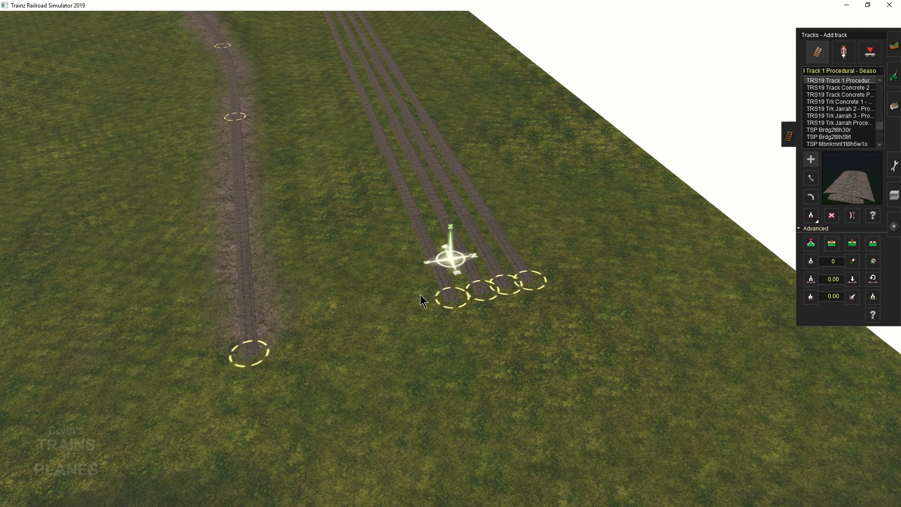
click(419, 295)
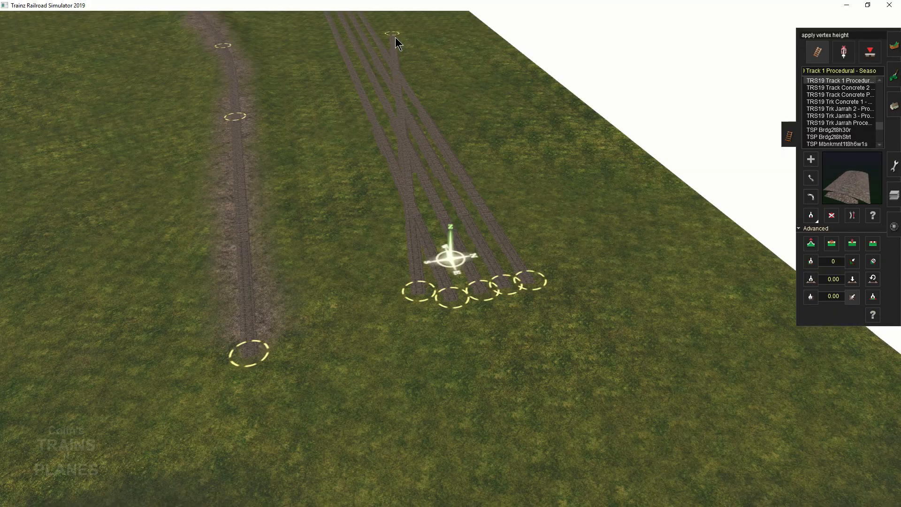
scroll(406, 252, up, 1)
scroll(408, 258, up, 8)
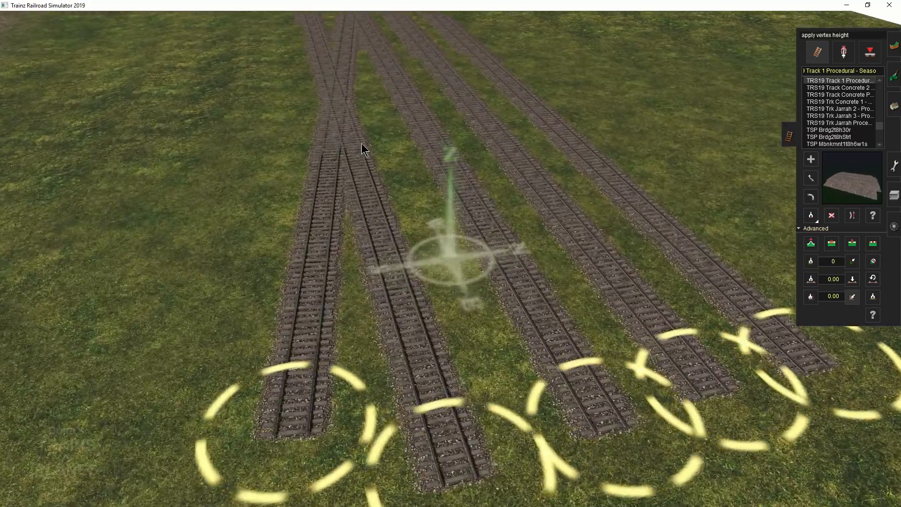
scroll(454, 244, up, 5)
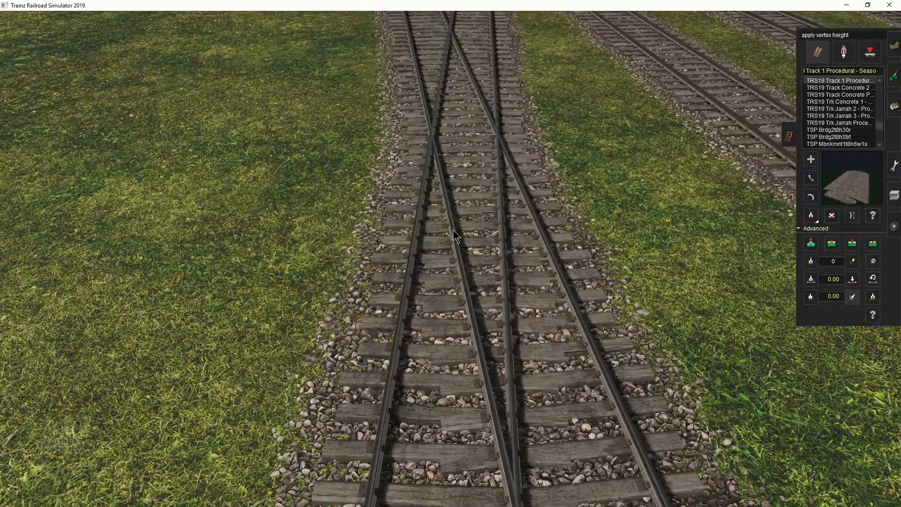
- Lay a connecting track through the first crossing, from the first track's near side to the diagonal's far side, and straighten it
scroll(464, 202, down, 10)
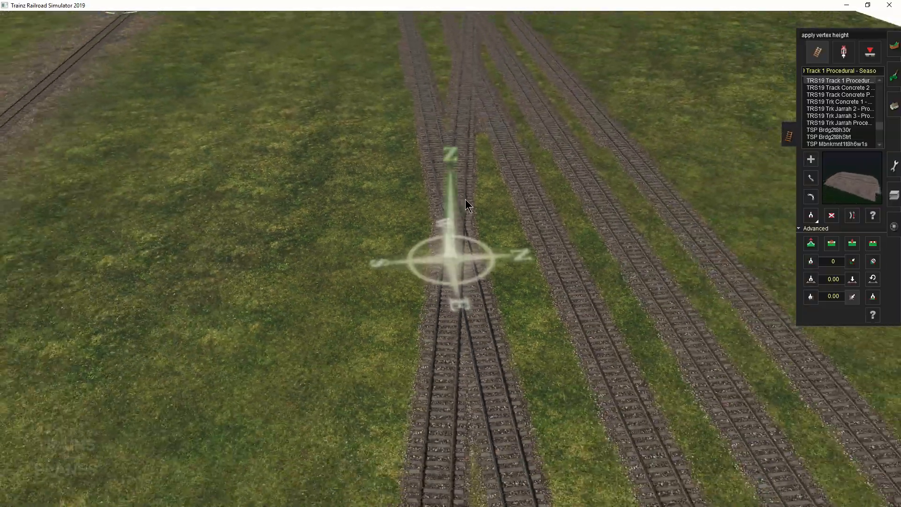
scroll(466, 207, down, 3)
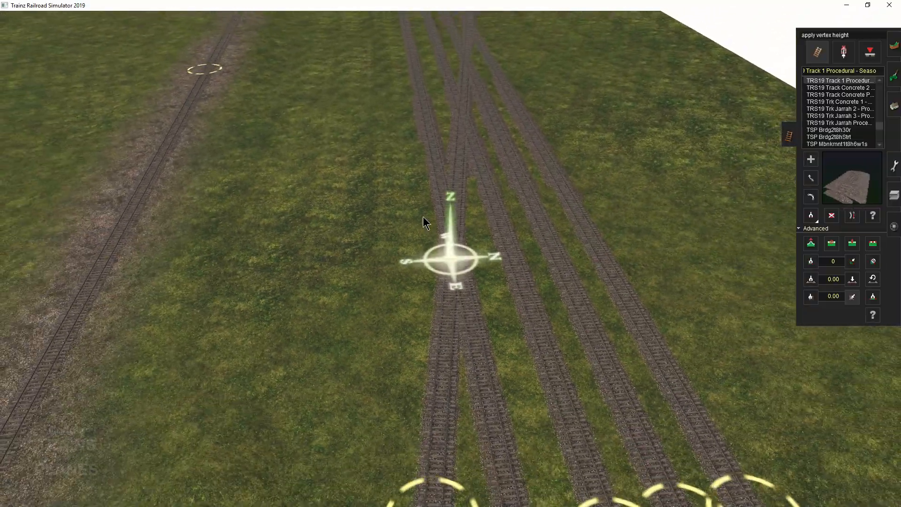
right_click(424, 216)
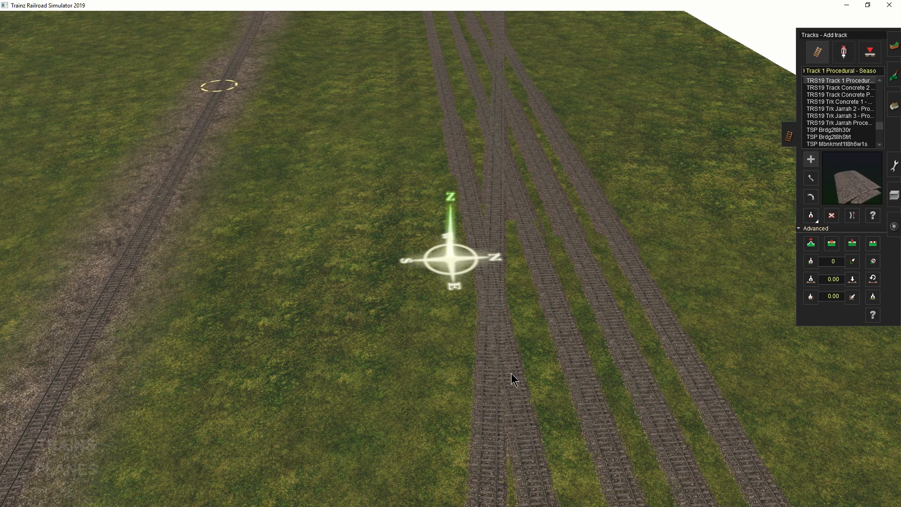
mouse_move(515, 381)
mouse_down()
mouse_move(511, 237)
mouse_move(497, 218)
mouse_up()
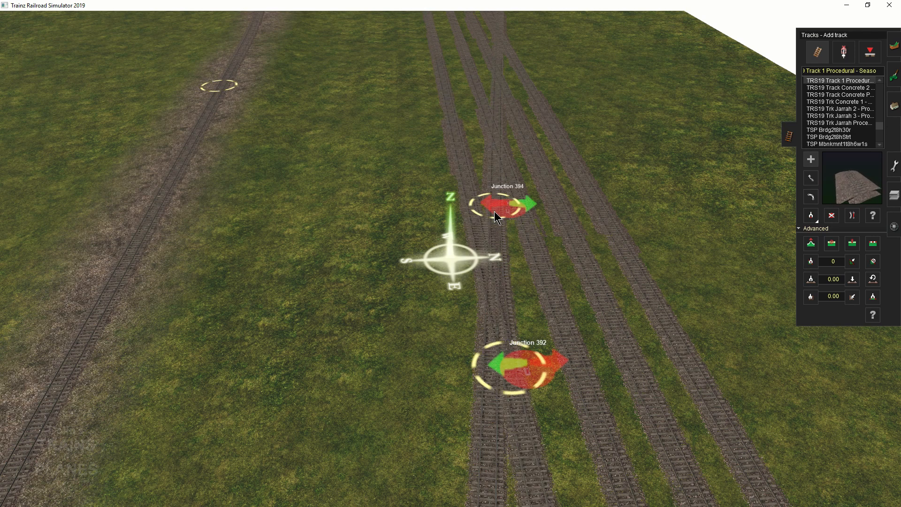
click(853, 216)
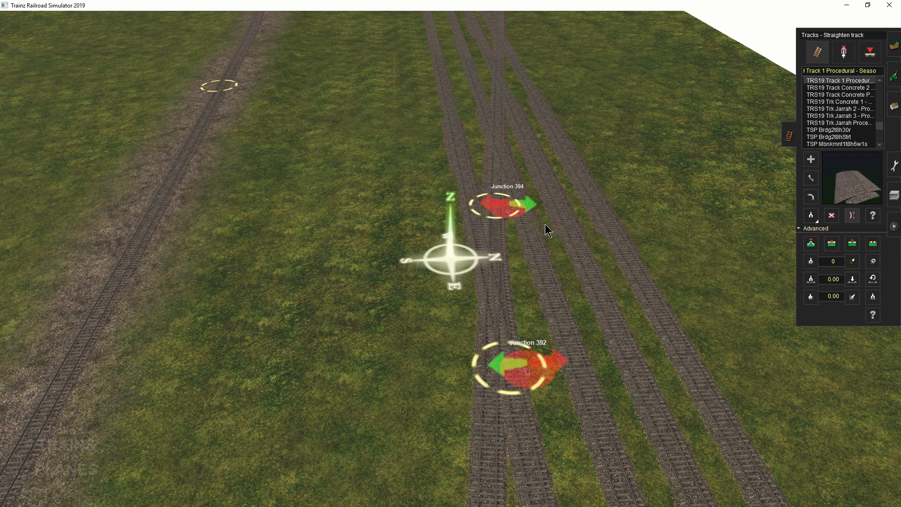
- Lay a connecting track through the second crossing, from the diagonal's near side to the second track's far side, and straighten it
mouse_move(543, 256)
right_down()
mouse_move(439, 201)
mouse_move(448, 246)
right_up()
scroll(438, 345, up, 5)
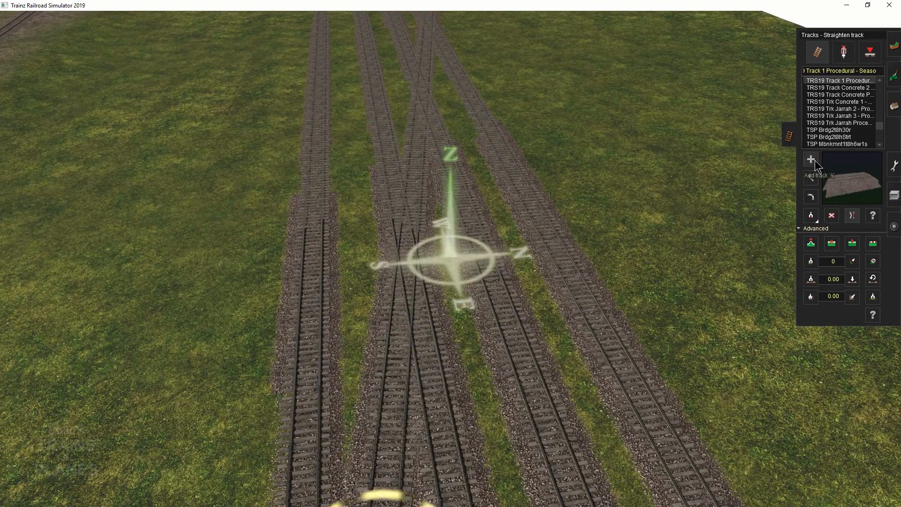
click(395, 394)
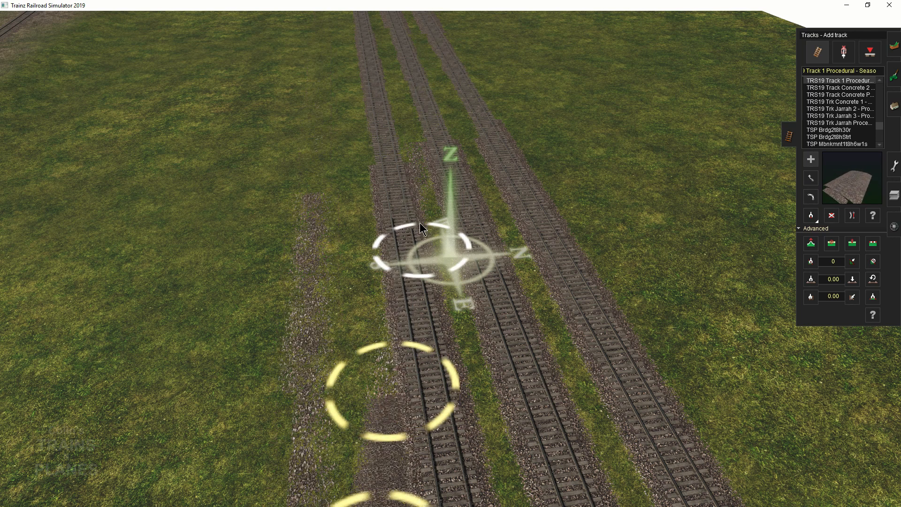
click(385, 148)
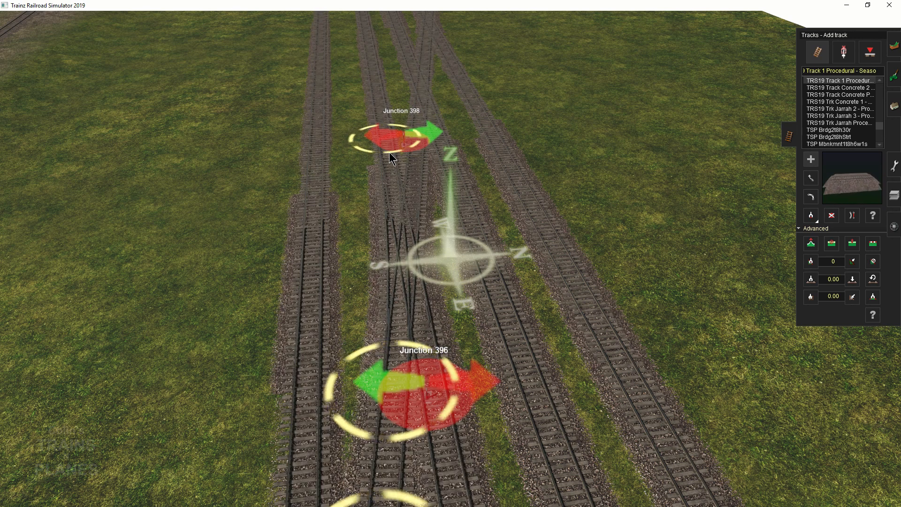
click(812, 259)
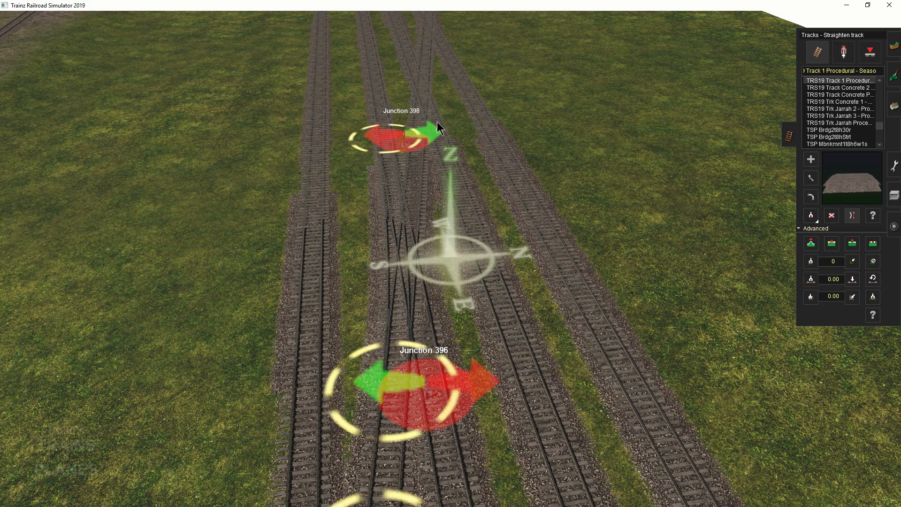
- Delete the second track's near section before the crossing and choose Straighten track for the remaining joints
click(832, 217)
click(435, 425)
right_drag(455, 446, 470, 413)
scroll(444, 231, down, 5)
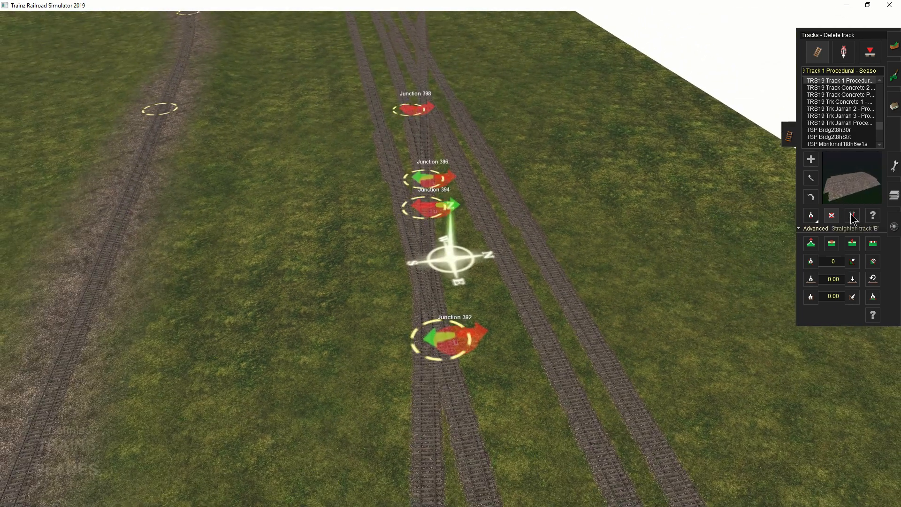
click(853, 216)
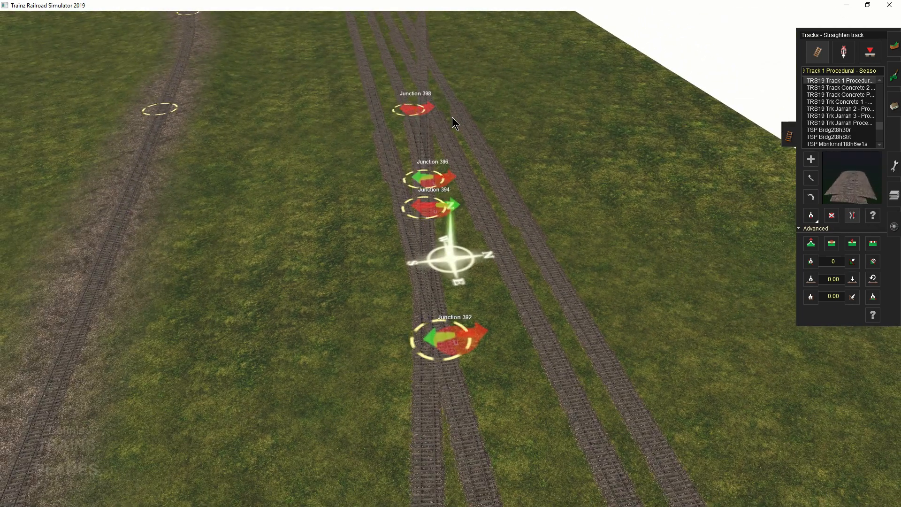
- Connect the diagonal to the third track's far side through the third crossing, and delete the third track's near section
right_click(460, 101)
scroll(364, 293, up, 5)
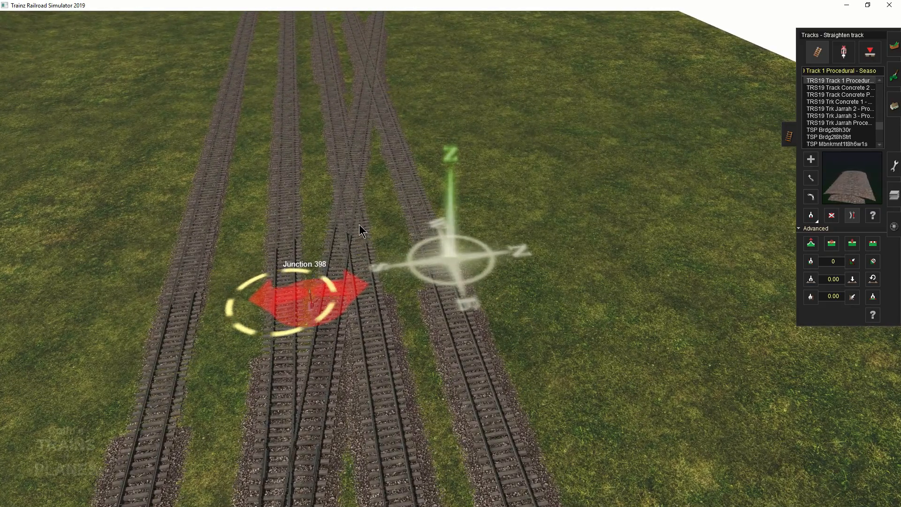
click(812, 161)
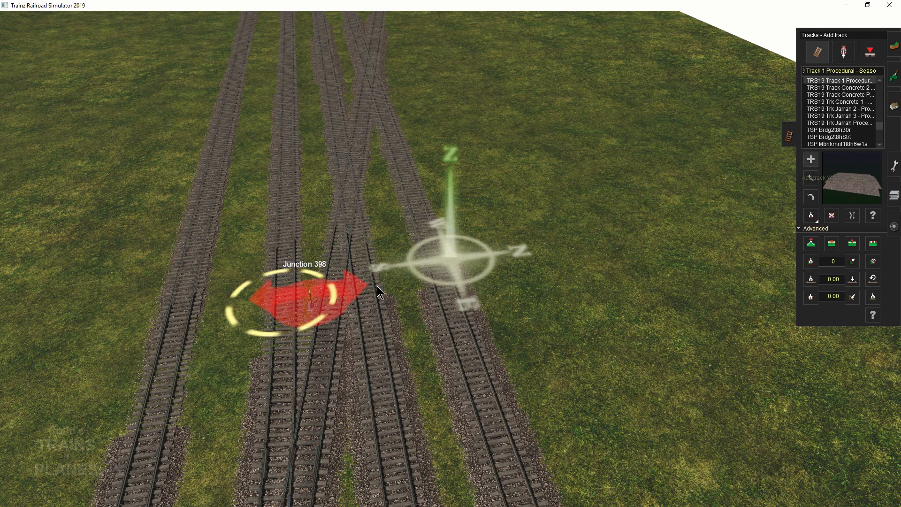
drag(331, 299, 330, 93)
click(330, 92)
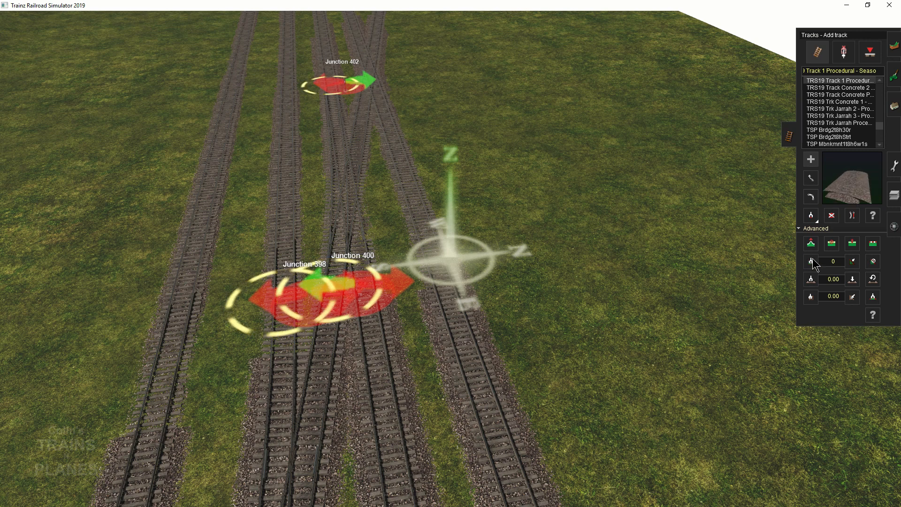
click(369, 428)
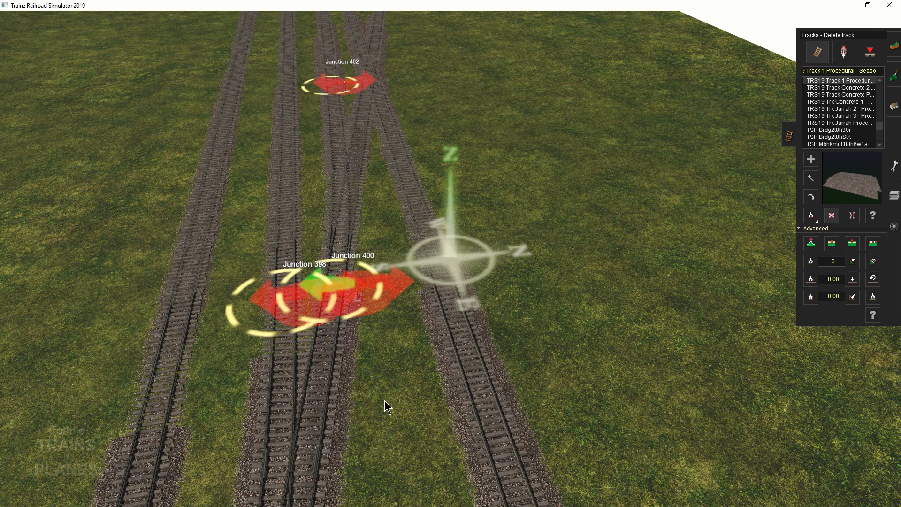
scroll(565, 259, down, 5)
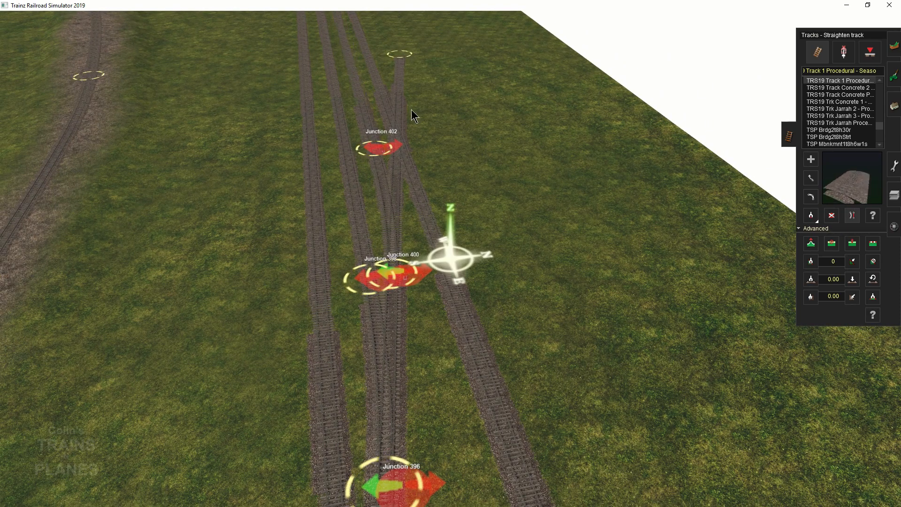
- Lay a connecting track through the fourth crossing, from the diagonal's near side to the fourth track's far side
scroll(410, 151, up, 5)
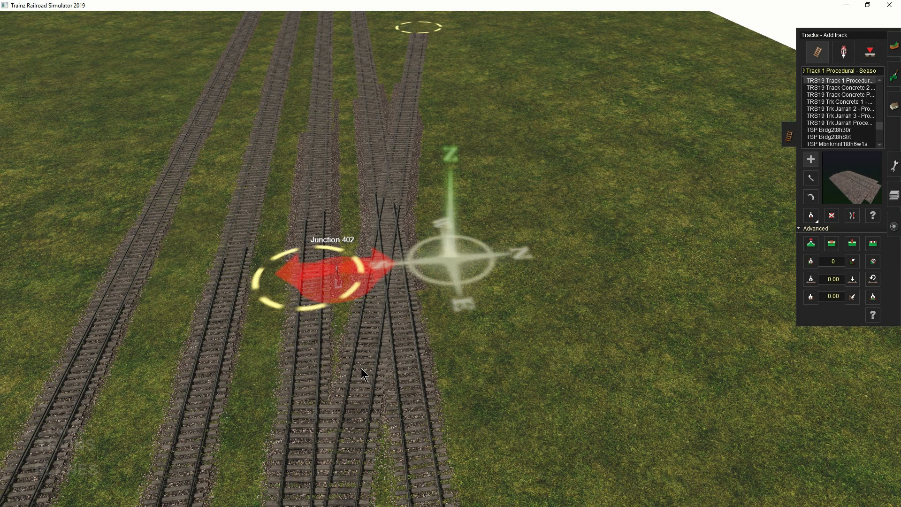
click(361, 368)
key(ctrl+z)
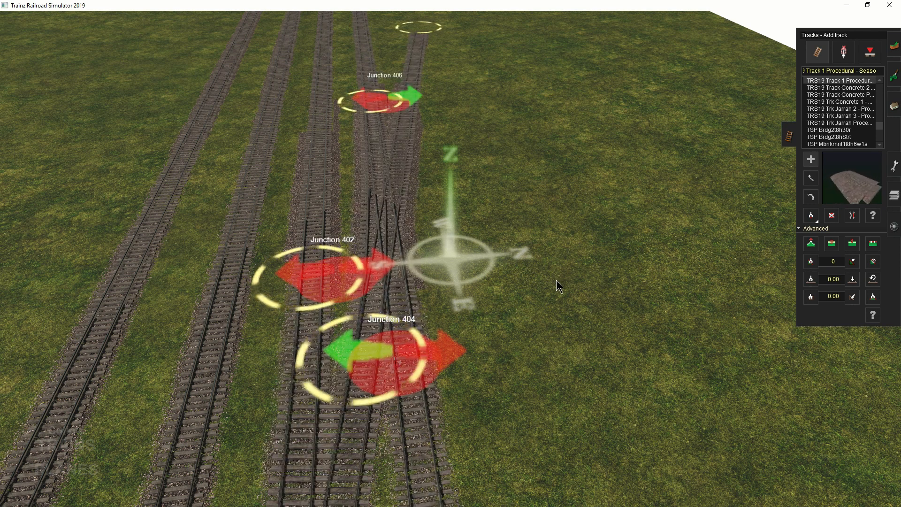
- Delete the diagonal track's far end beyond the fourth crossing and look over the whole row of junctions
click(831, 216)
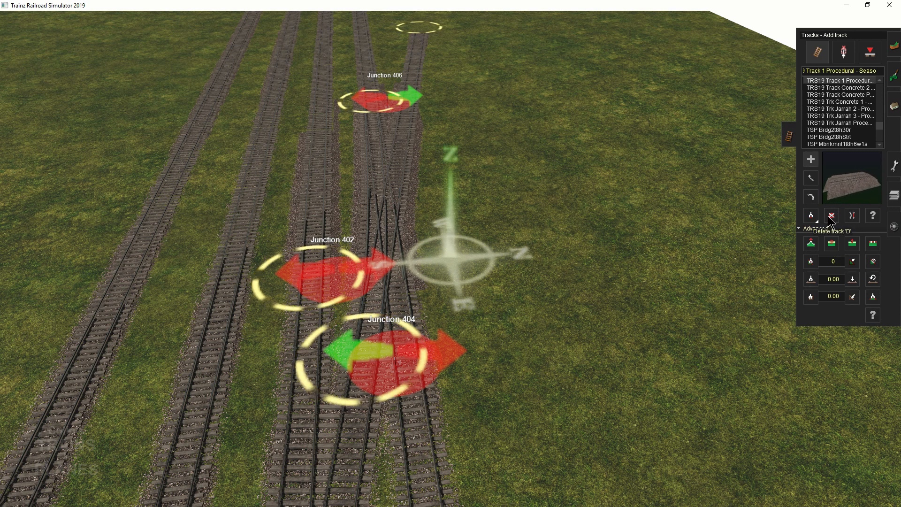
click(418, 73)
scroll(525, 334, down, 8)
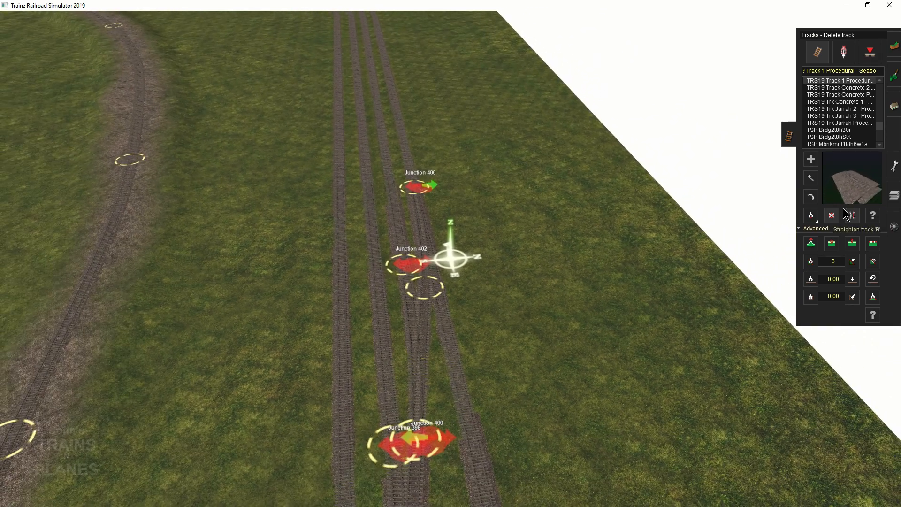
right_click(534, 359)
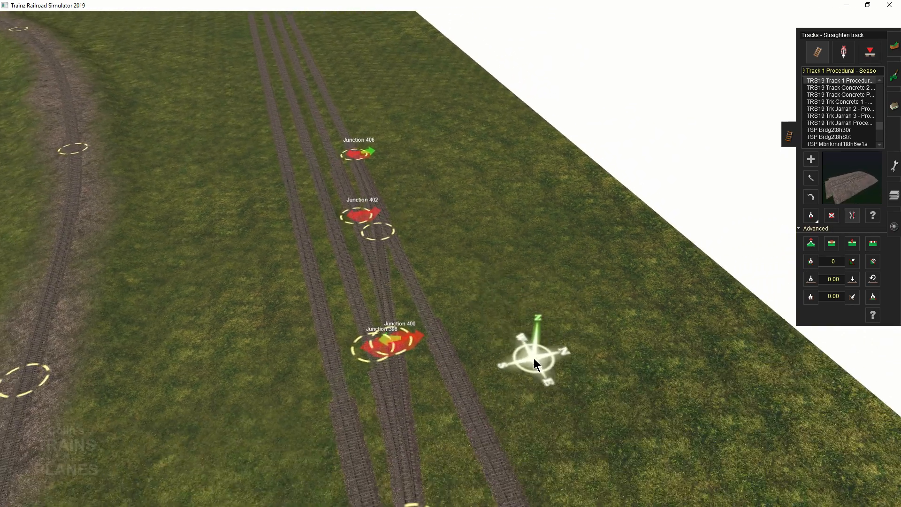
right_click(501, 378)
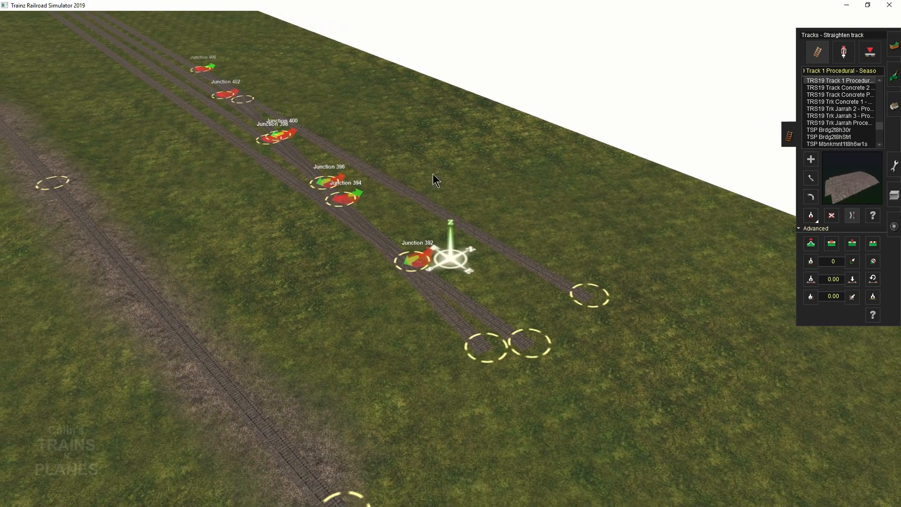
right_click(403, 127)
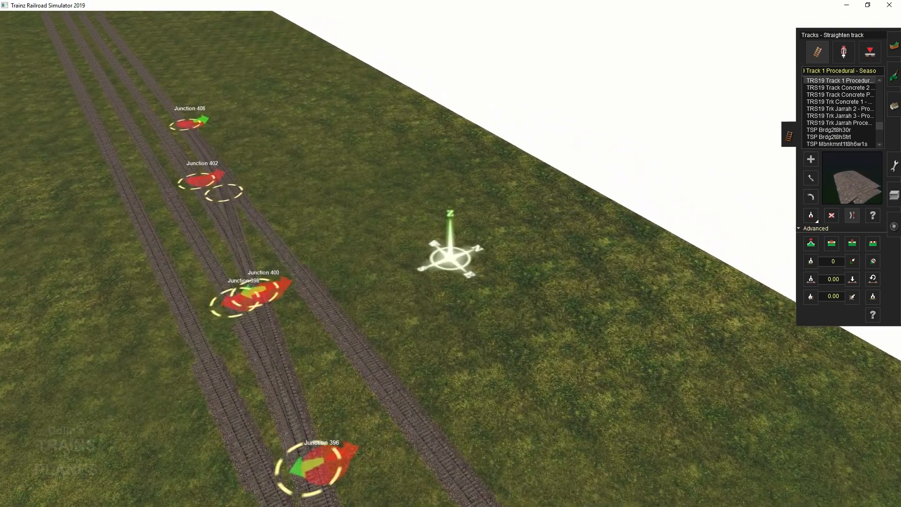
scroll(437, 505, down, 5)
scroll(840, 110, down, 1)
click(844, 53)
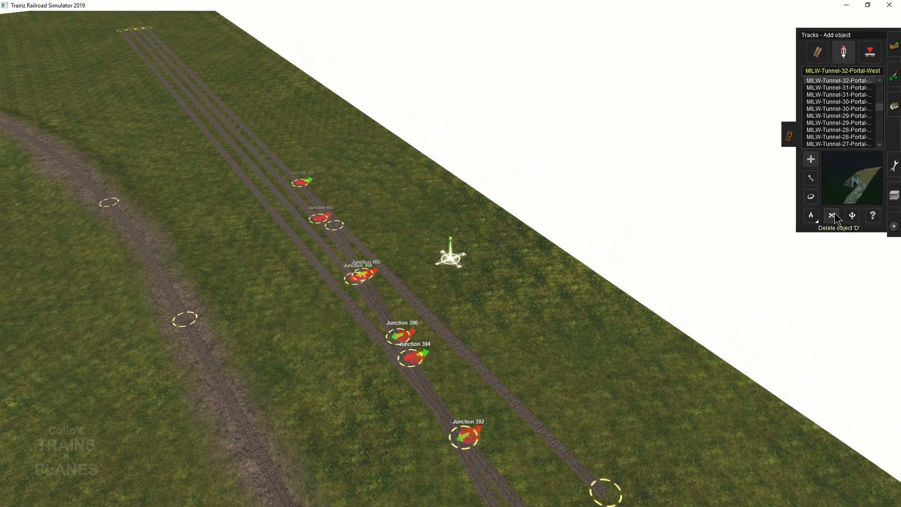
key(Right)
right_click(540, 430)
scroll(428, 273, up, 5)
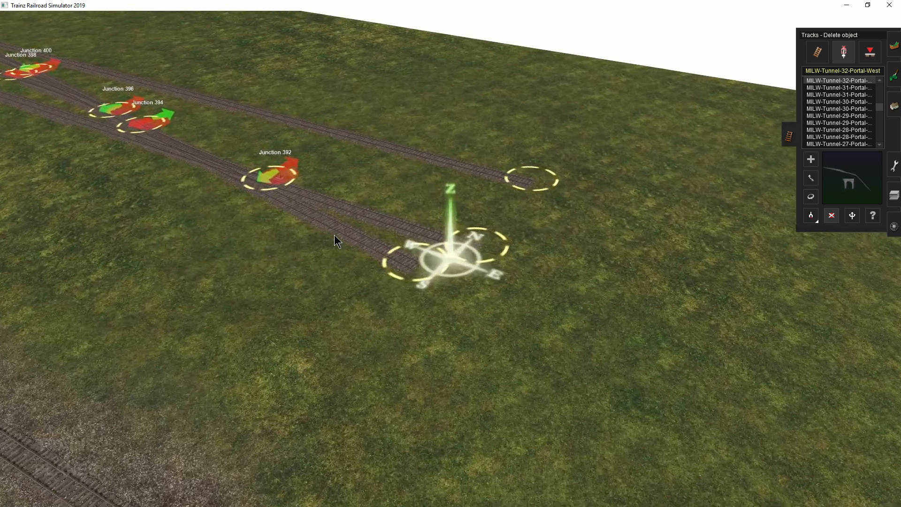
right_click(334, 235)
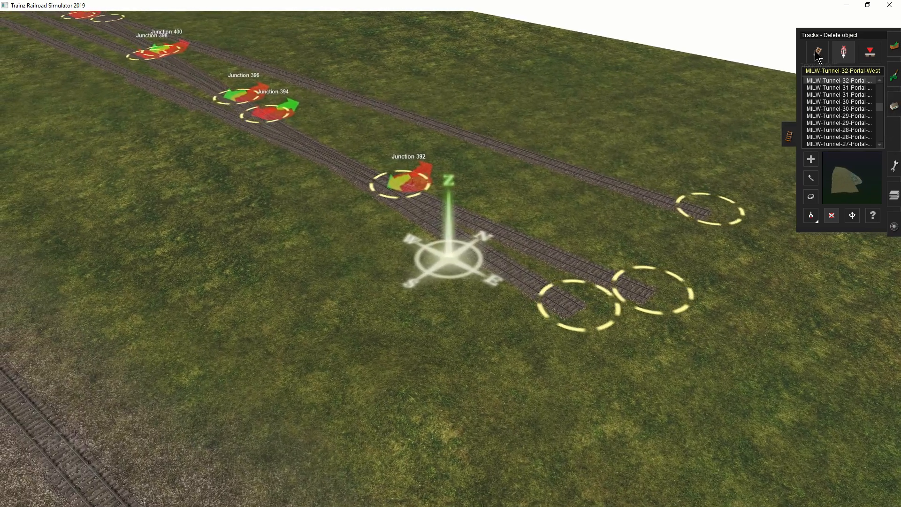
- Delete the diagonal track's near-end section before the first crossing
click(818, 53)
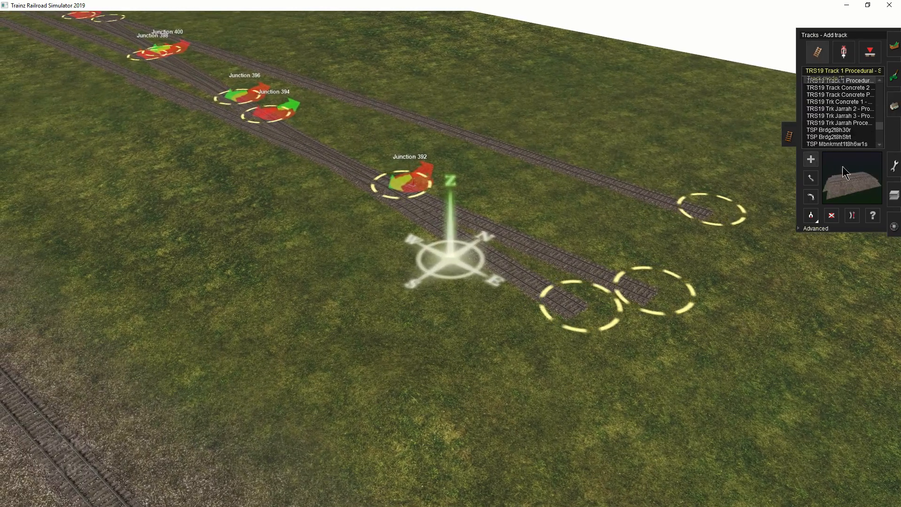
click(531, 281)
right_click(510, 277)
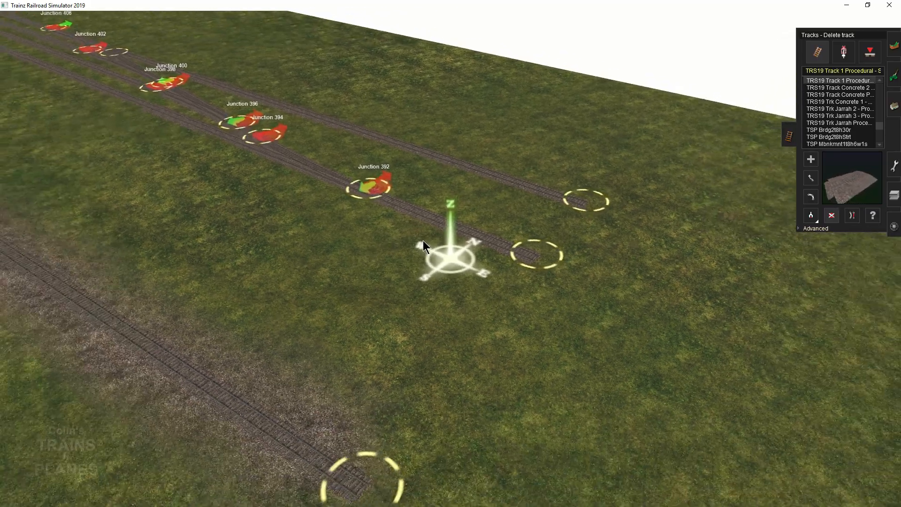
- Examine the closely spaced turnouts at Junctions 392, 394 and 396 from low angles and up close
key(Left)
right_click(440, 140)
key(Left)
scroll(483, 220, up, 5)
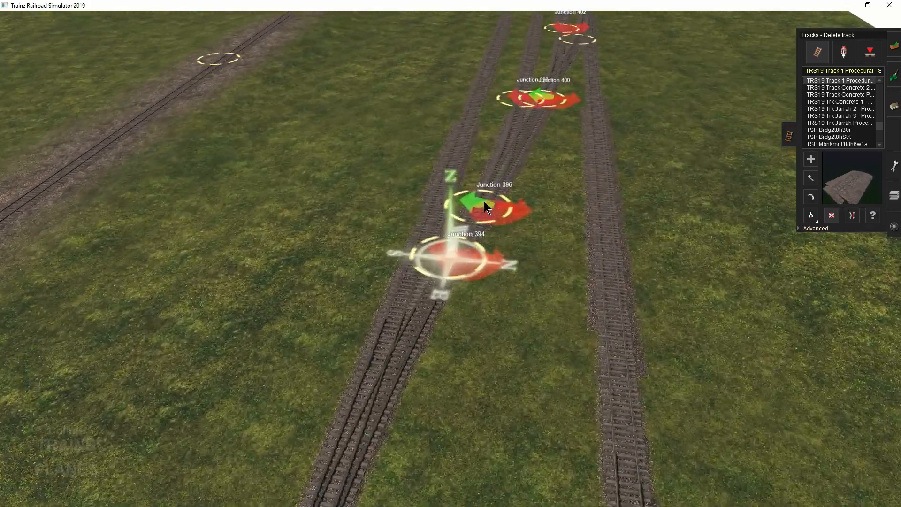
key(Left)
key(Down)
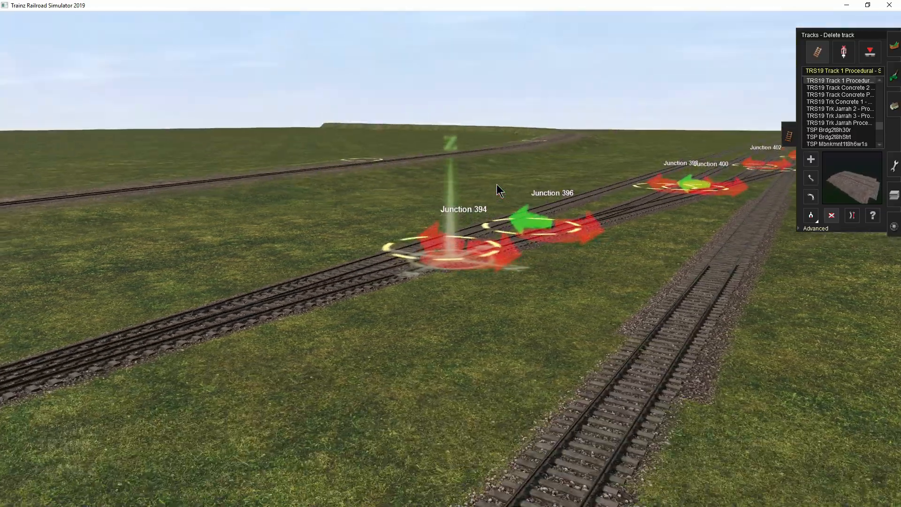
key(Left)
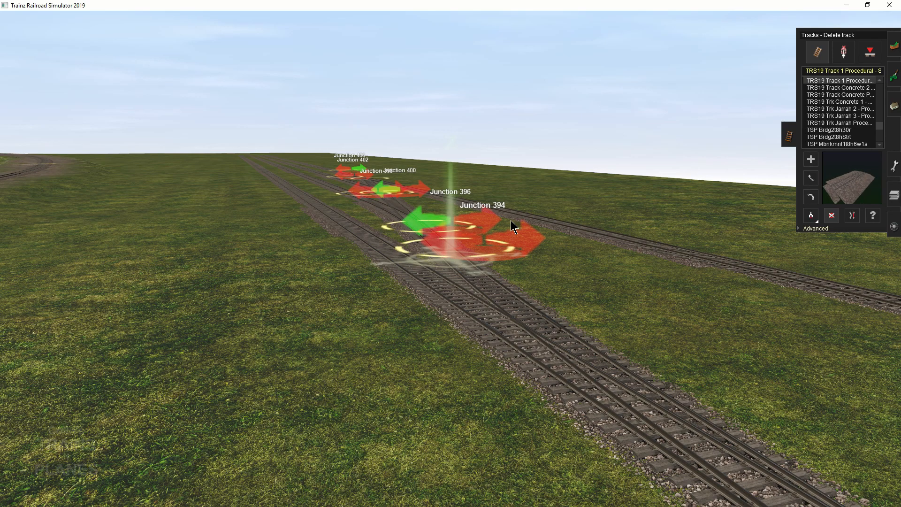
scroll(466, 279, down, 4)
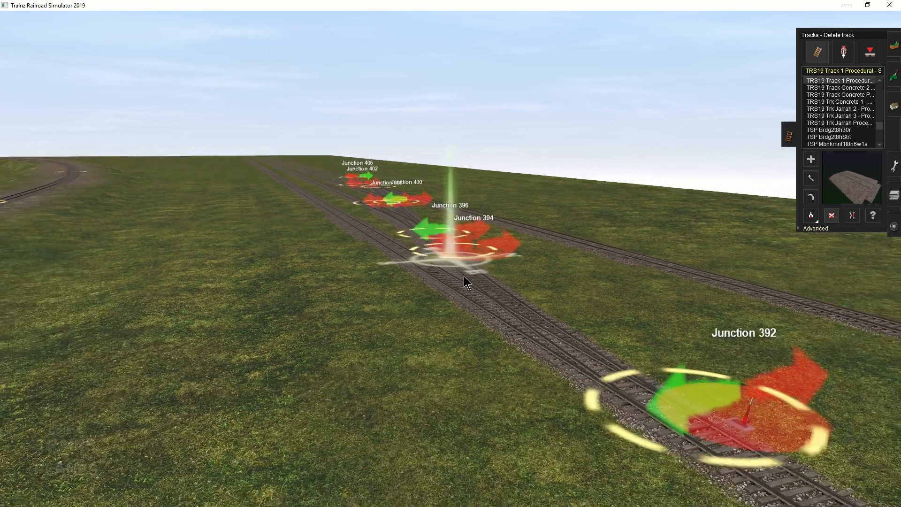
right_drag(468, 252, 470, 230)
scroll(473, 229, up, 5)
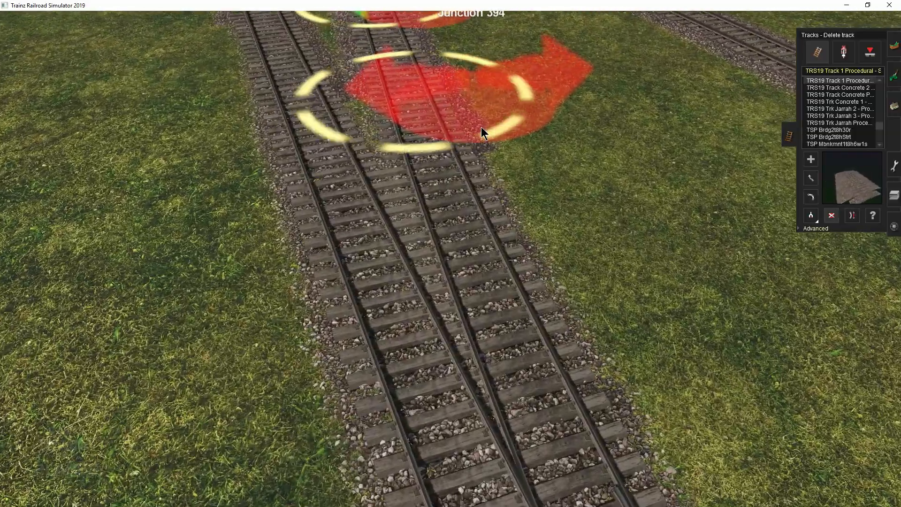
scroll(502, 179, down, 3)
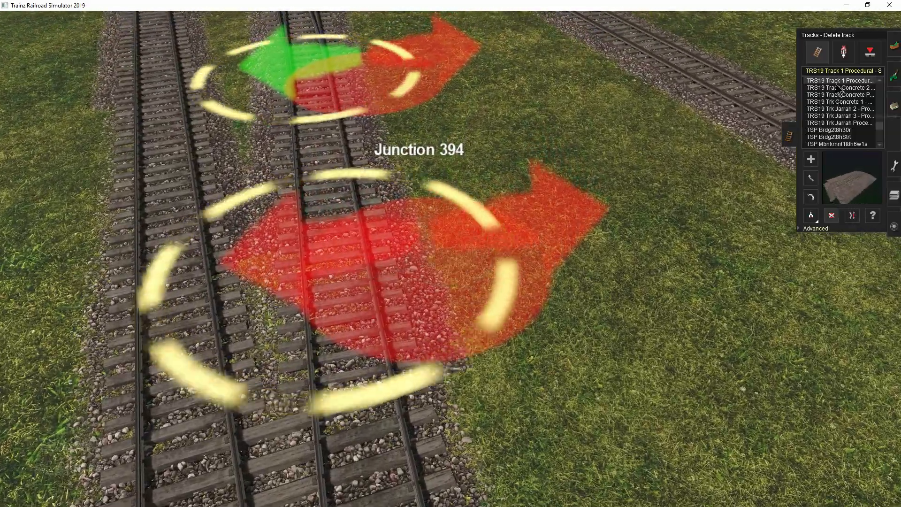
- Delete the surplus junction switches between the closely spaced turnouts, including Junctions 394 and 398
click(845, 53)
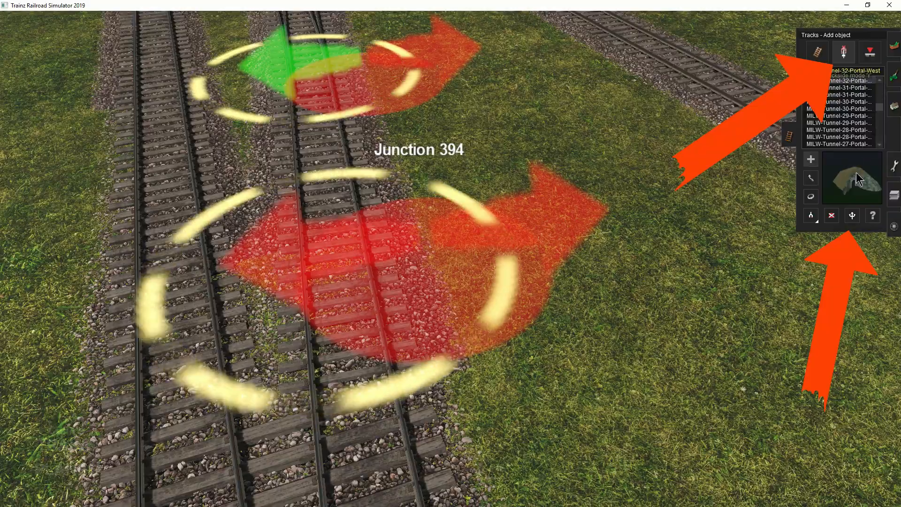
click(832, 216)
scroll(428, 226, up, 3)
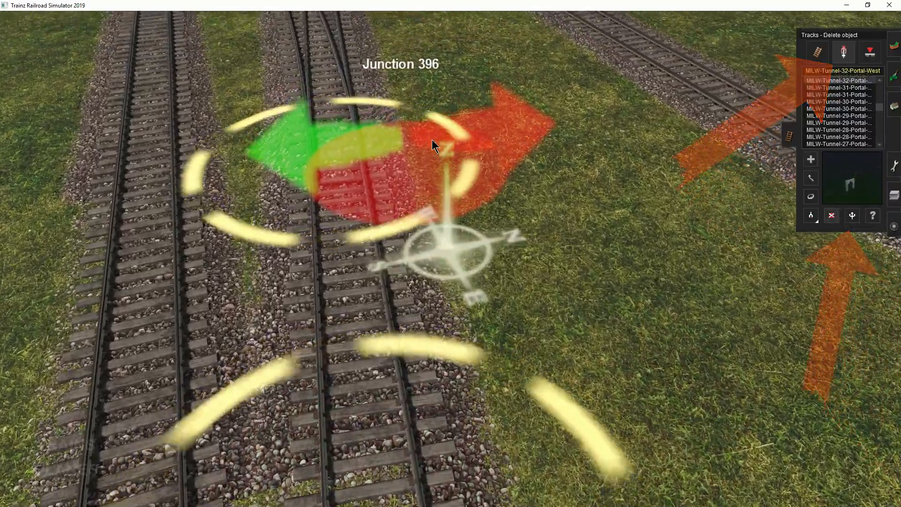
mouse_move(432, 140)
right_down()
mouse_move(416, 141)
mouse_move(426, 137)
right_up()
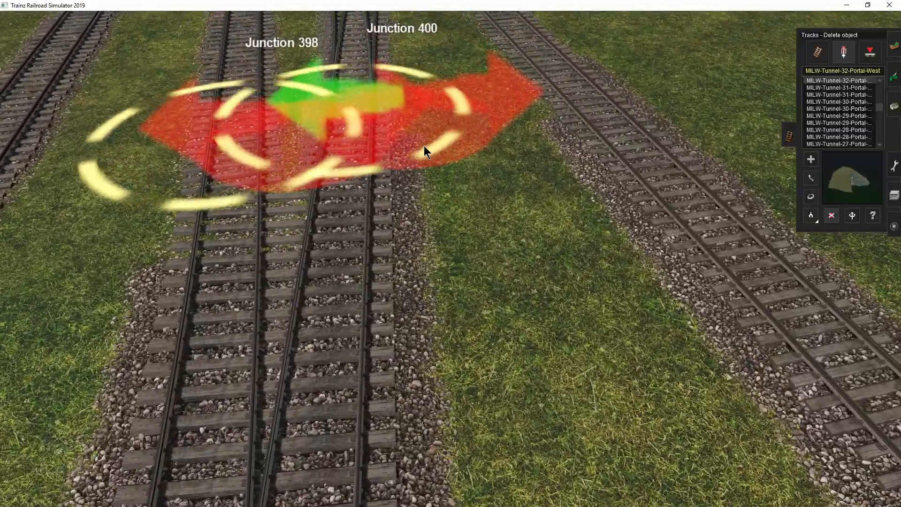
click(272, 125)
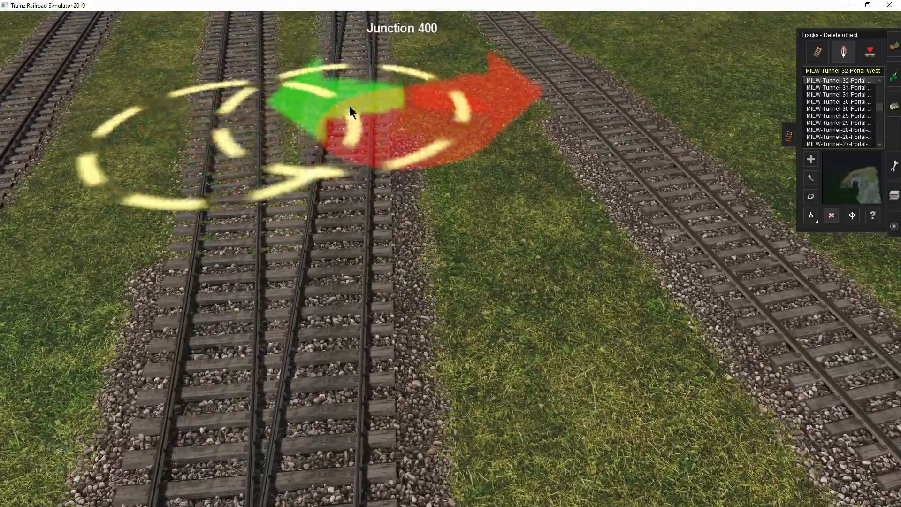
click(346, 106)
- Look over the cleaned-up row of turnouts and follow the four parallel tracks to their open western ends
right_click(470, 119)
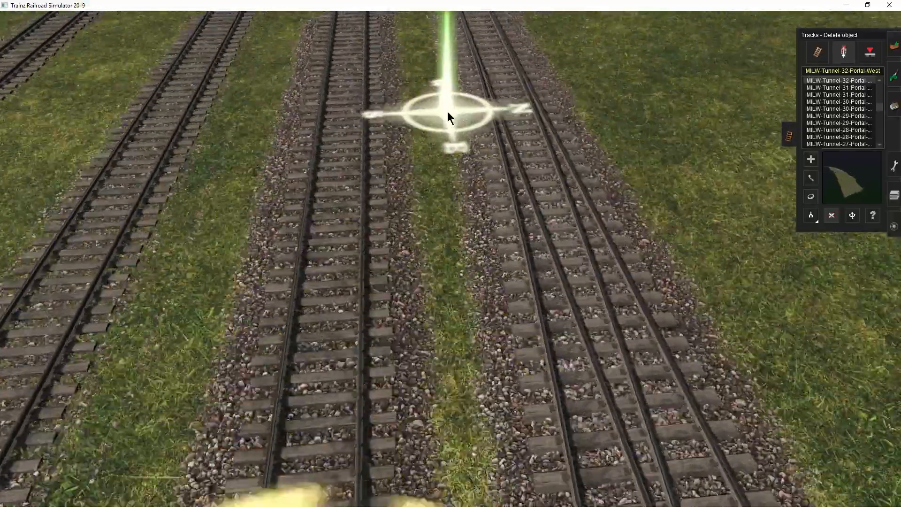
scroll(447, 402, down, 10)
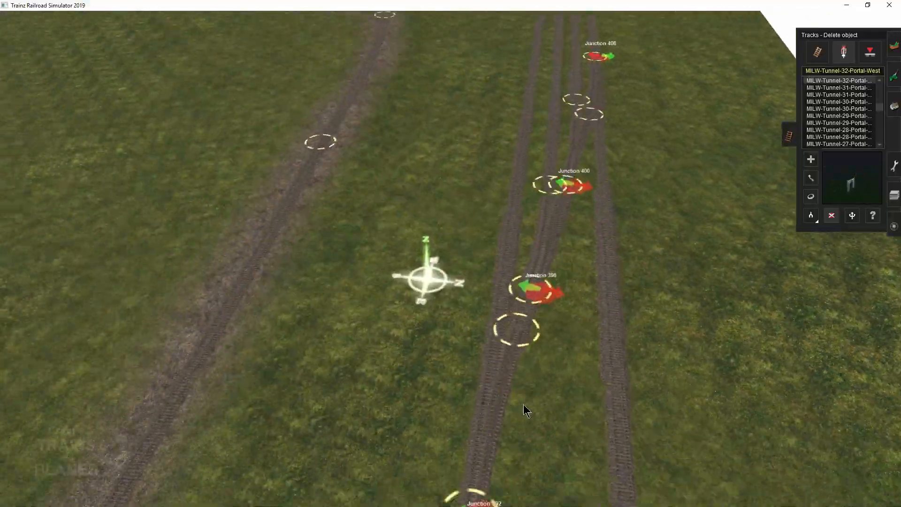
right_click(526, 418)
right_click(421, 100)
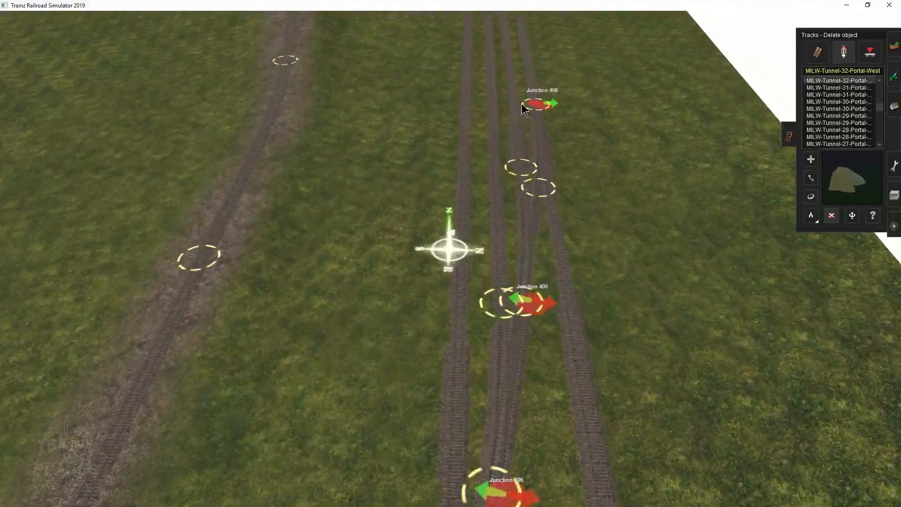
right_click(535, 71)
right_click(408, 137)
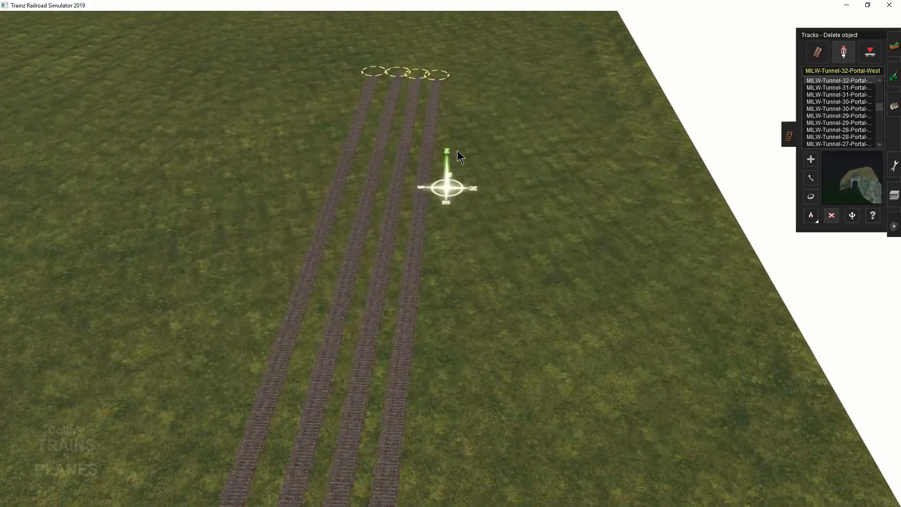
key(Left)
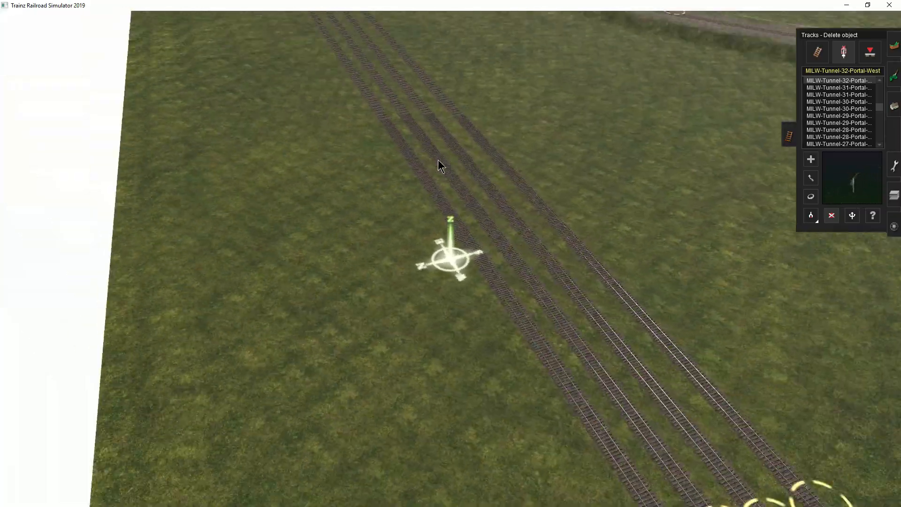
key(Down)
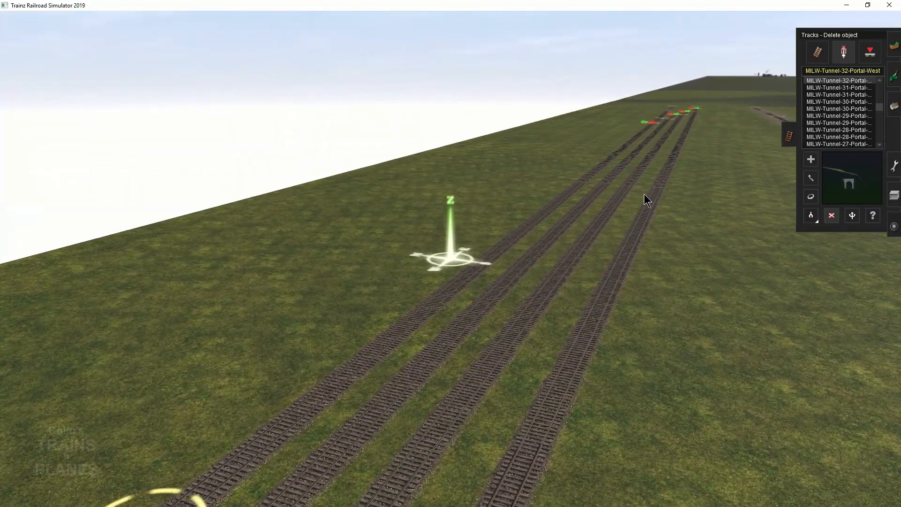
key(Right)
scroll(564, 192, up, 3)
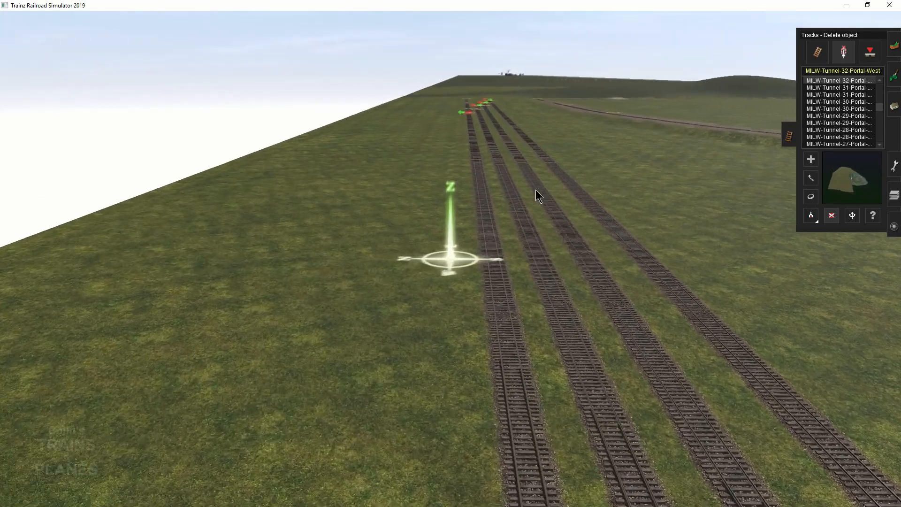
key(Up)
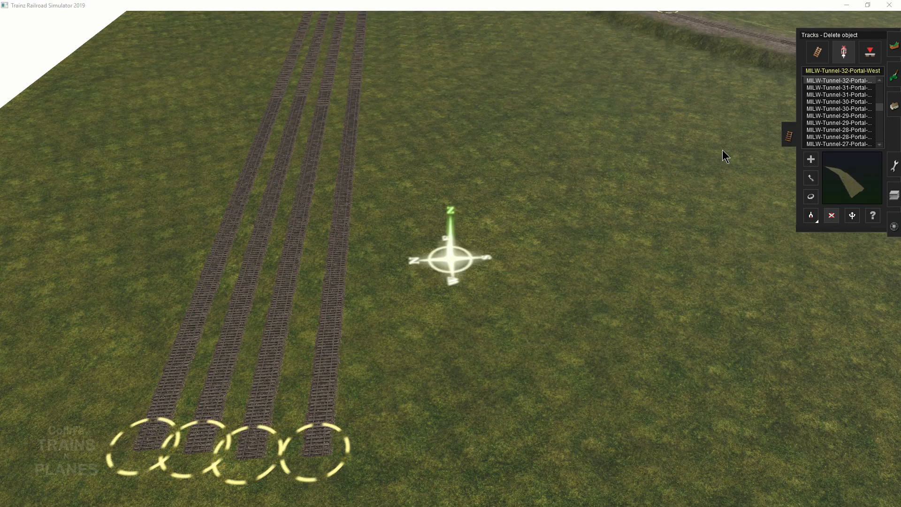
- Lay a TRS19 Track 1 Procedural crossover from the southernmost track to its neighbouring track near their open western ends
click(817, 52)
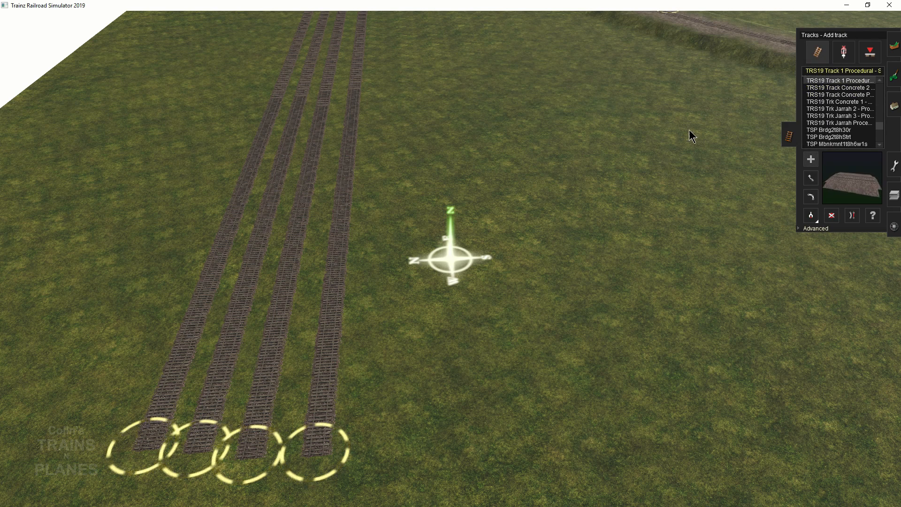
right_click(353, 242)
right_click(374, 247)
right_click(464, 226)
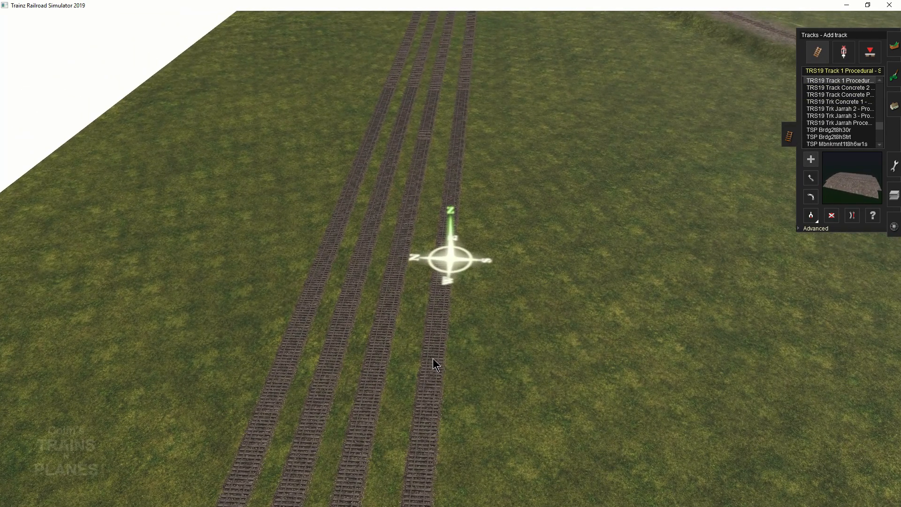
click(433, 358)
drag(444, 253, 429, 178)
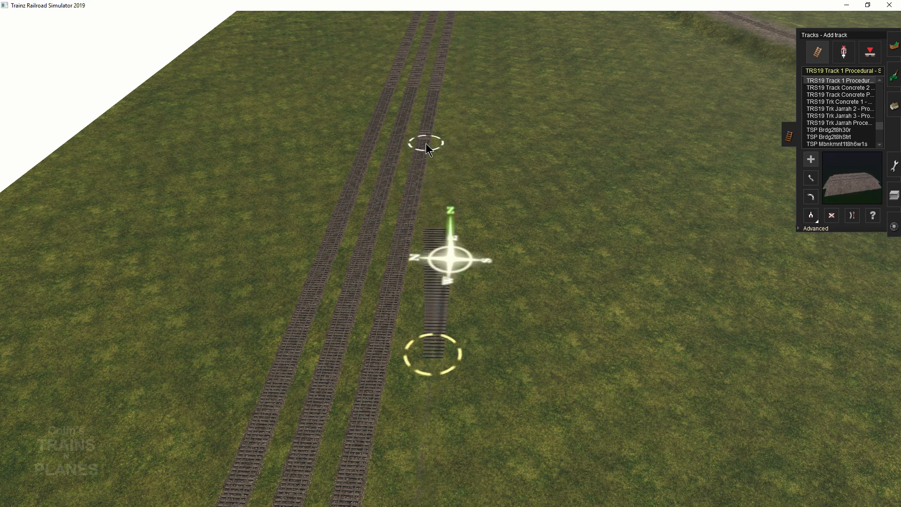
drag(426, 121, 429, 112)
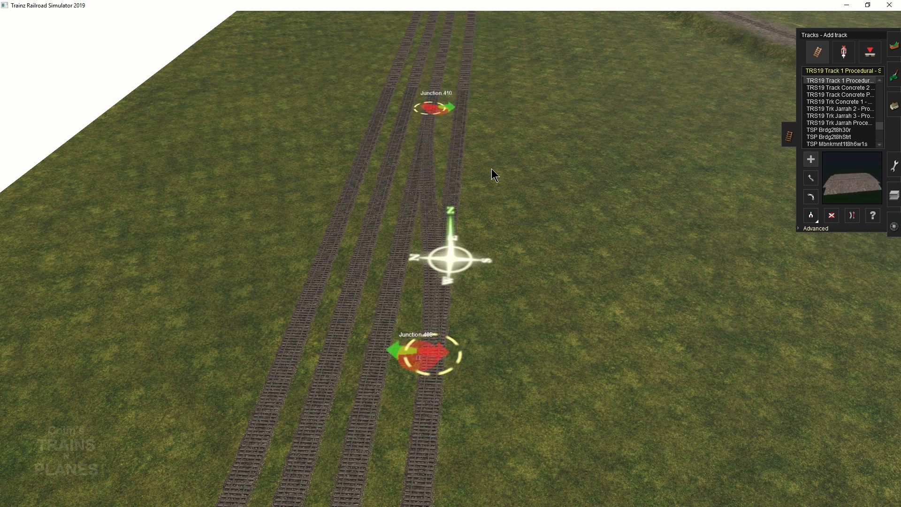
- Examine the crossover between Junctions 408 and 410 from both directions, including its switch blades and frogs up close
scroll(504, 184, down, 5)
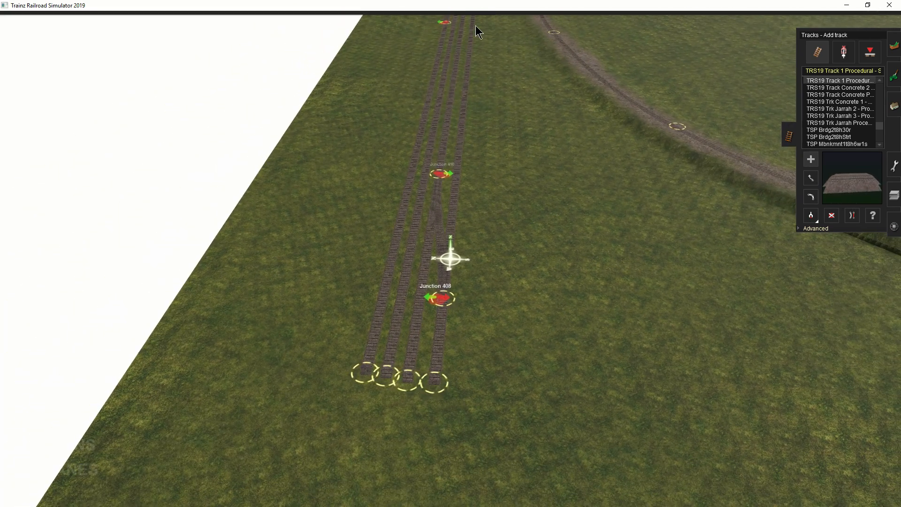
scroll(445, 303, up, 5)
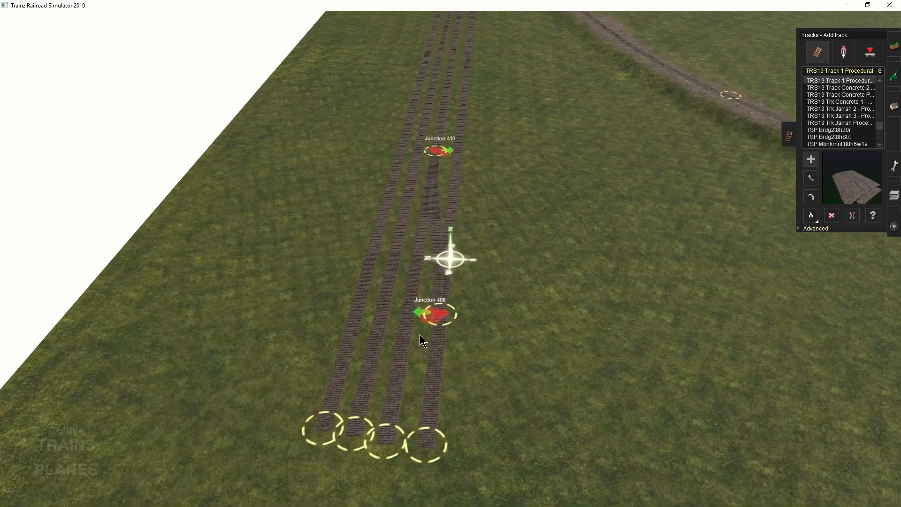
scroll(439, 376, up, 3)
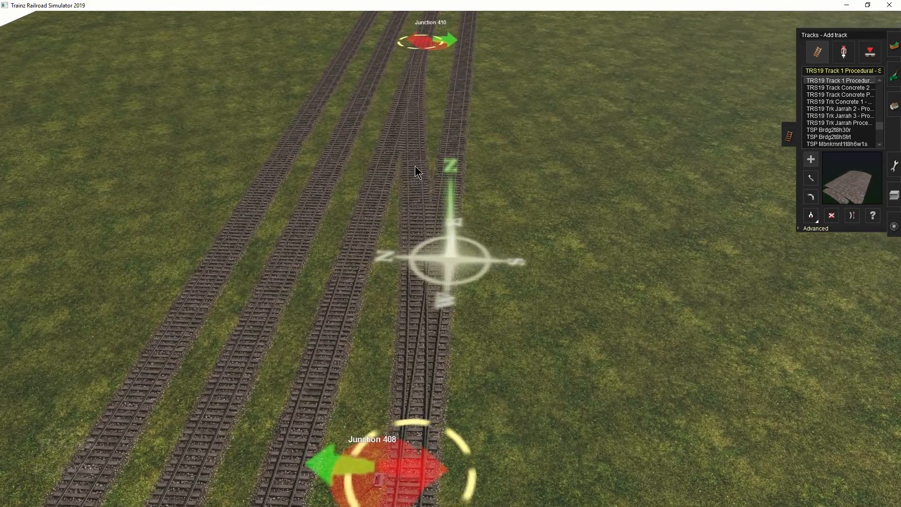
right_click(414, 158)
right_click(517, 278)
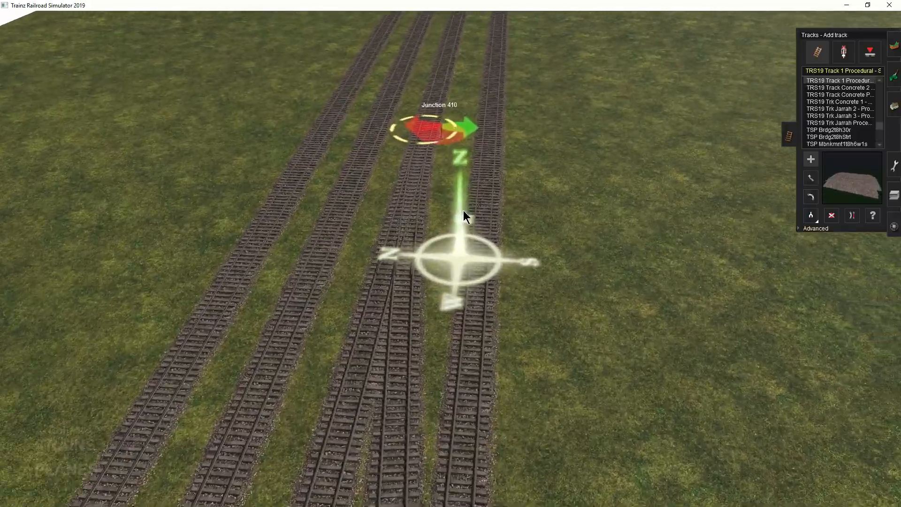
scroll(423, 207, up, 3)
right_click(400, 97)
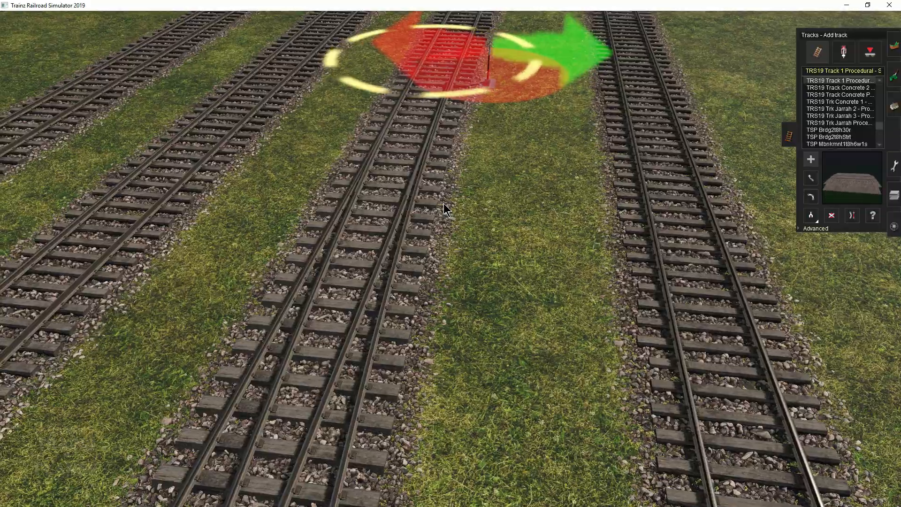
key(Left)
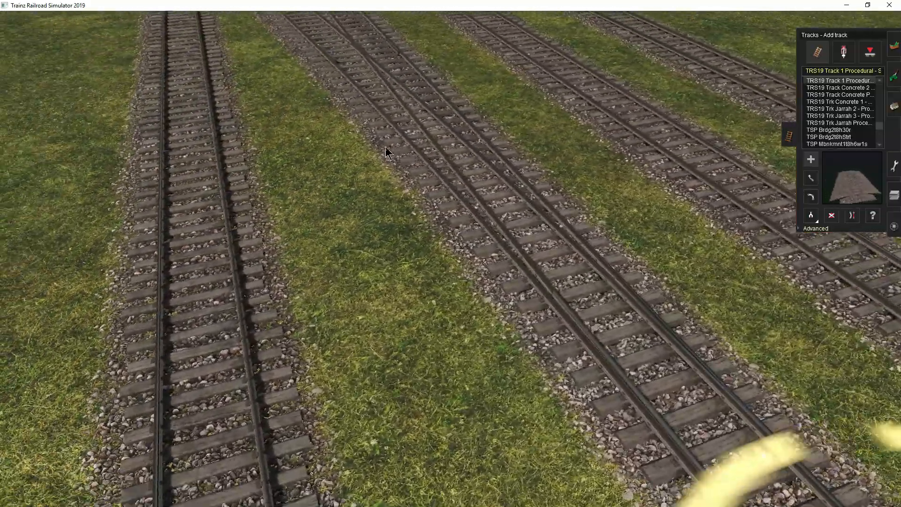
right_click(396, 105)
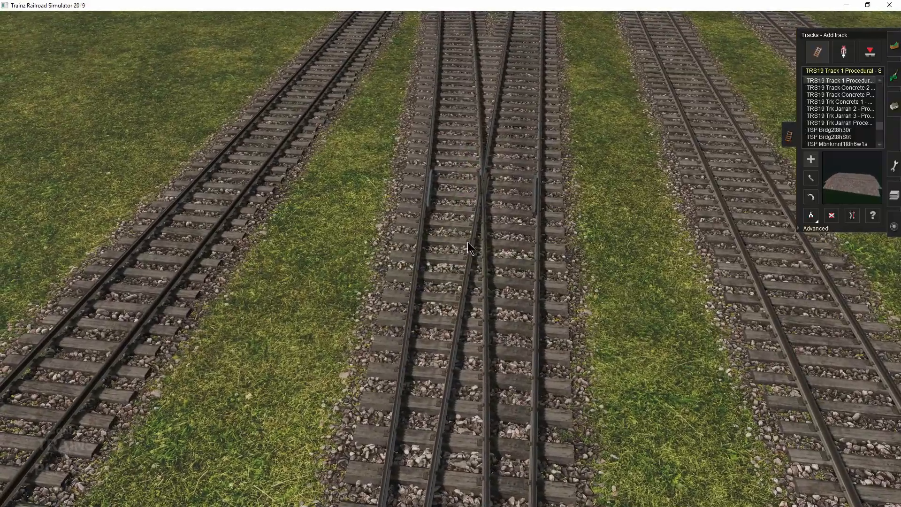
scroll(449, 253, up, 3)
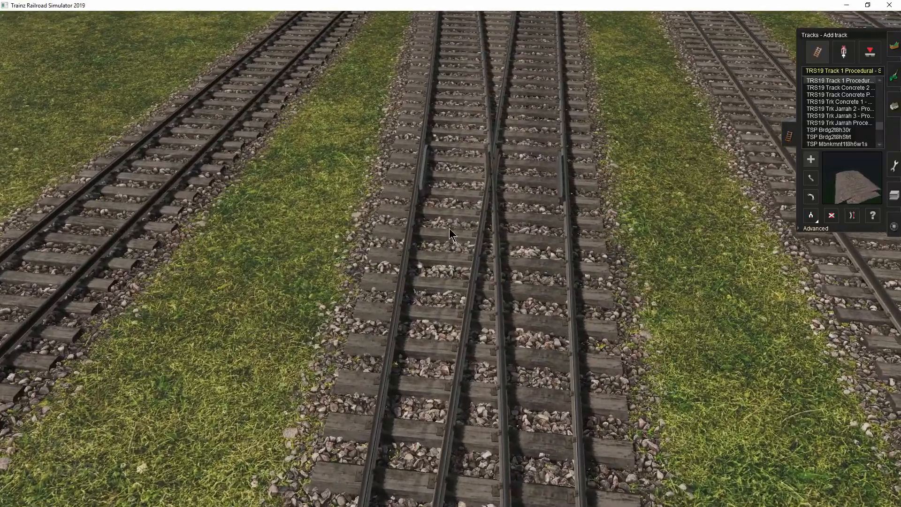
scroll(445, 197, down, 5)
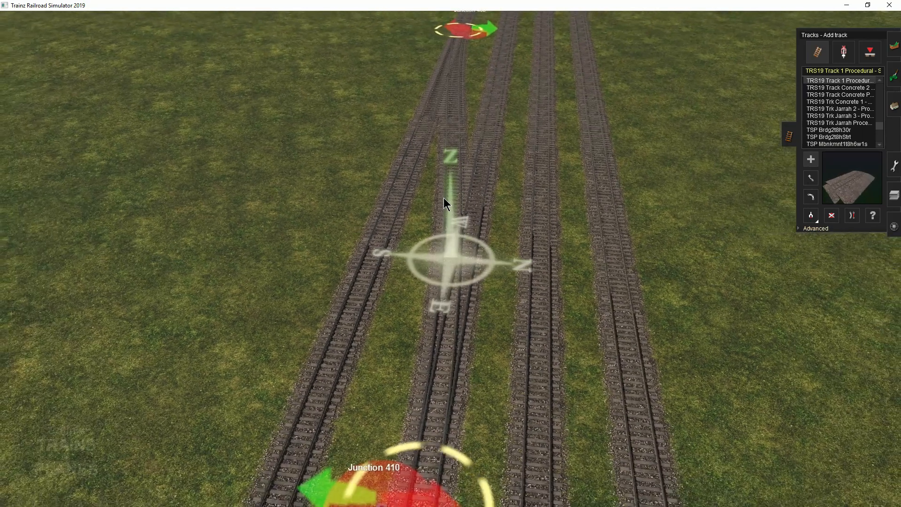
scroll(443, 197, down, 2)
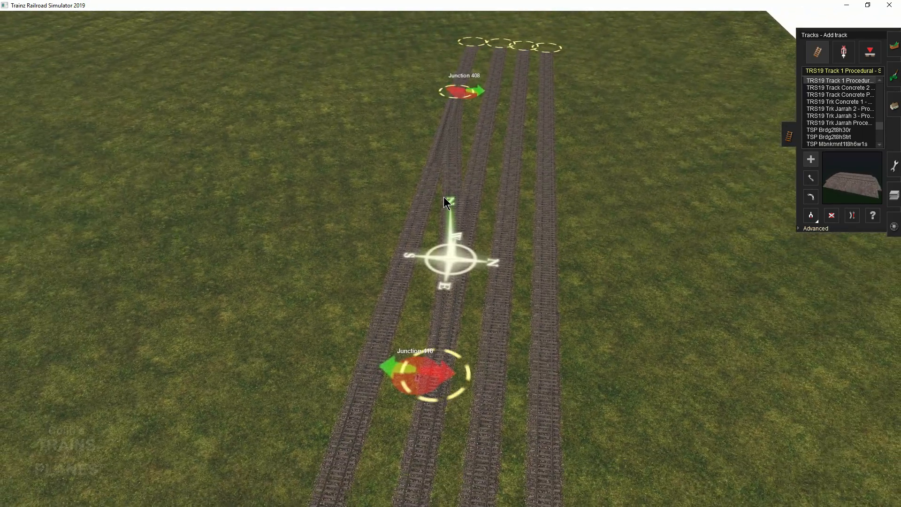
- Lay a long curved track through five spline points on the open grass away from the yard
right_click(310, 312)
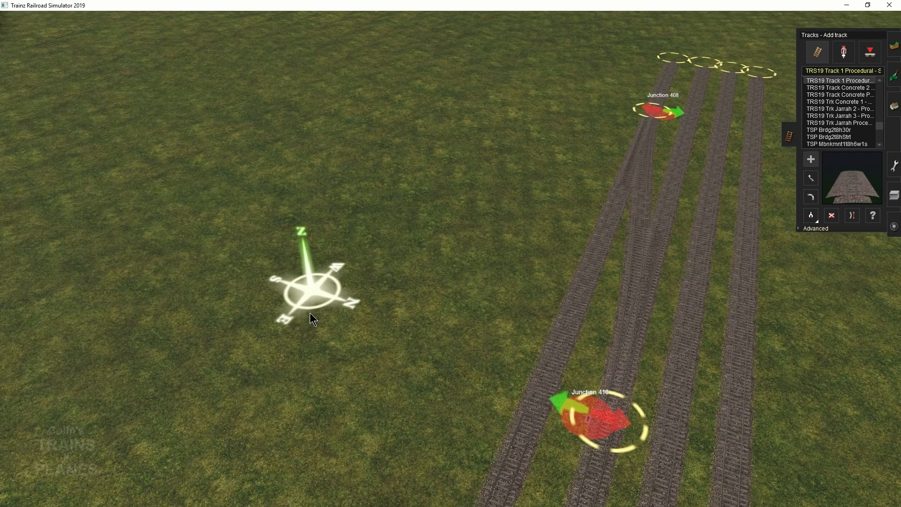
right_drag(310, 313, 437, 95)
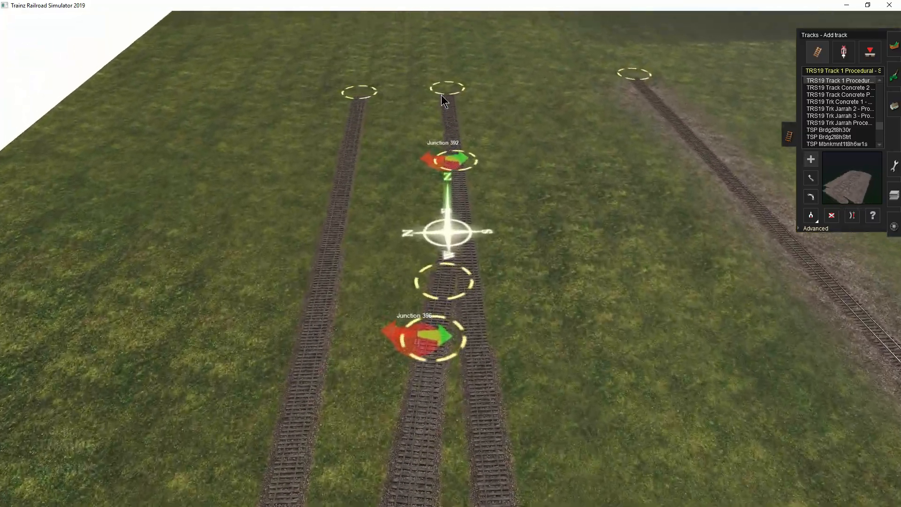
key(Left)
key(Left)
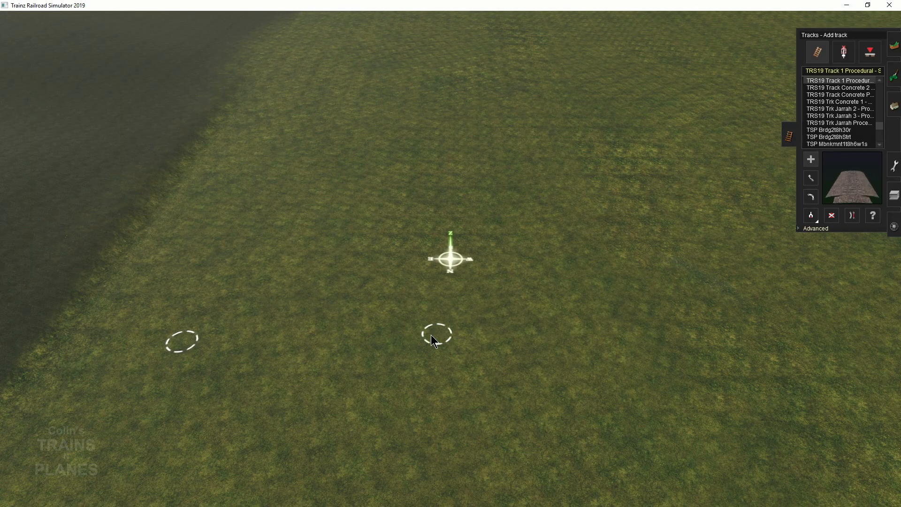
drag(514, 287, 723, 172)
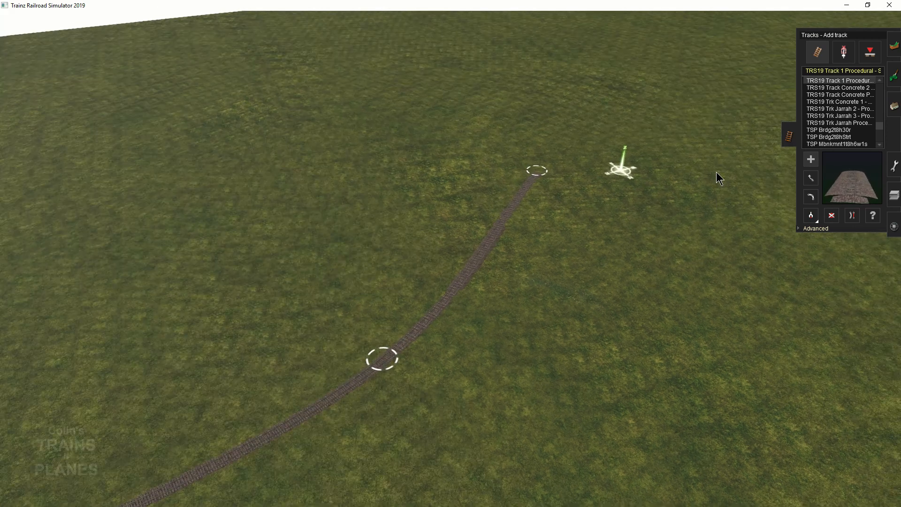
drag(356, 275, 330, 184)
drag(339, 139, 254, 78)
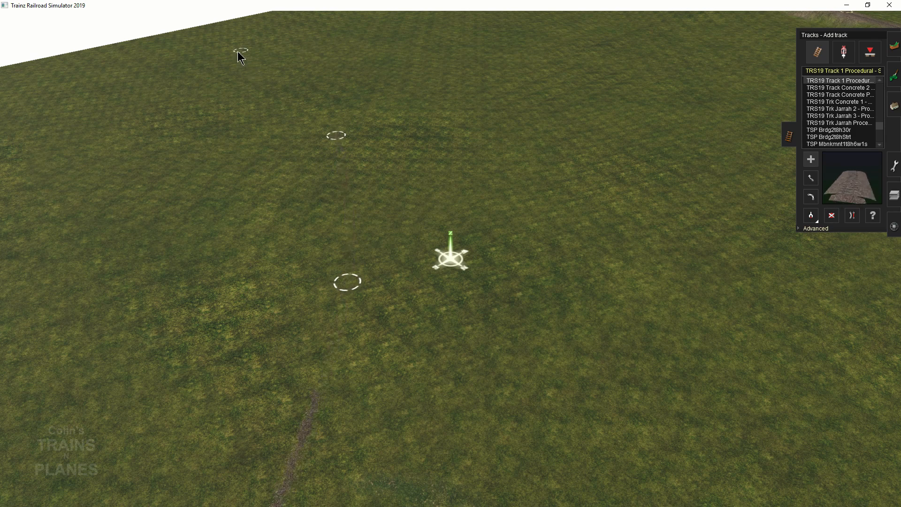
scroll(397, 441, down, 8)
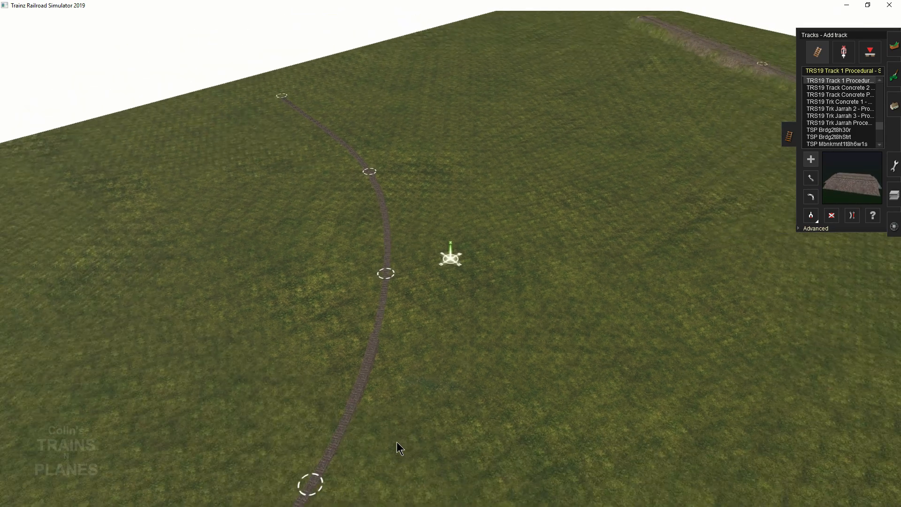
scroll(407, 244, up, 1)
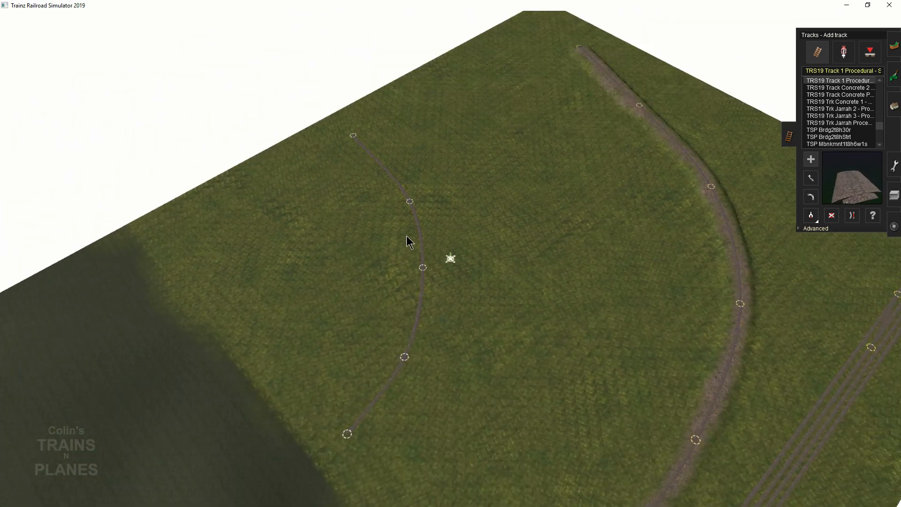
scroll(408, 236, up, 3)
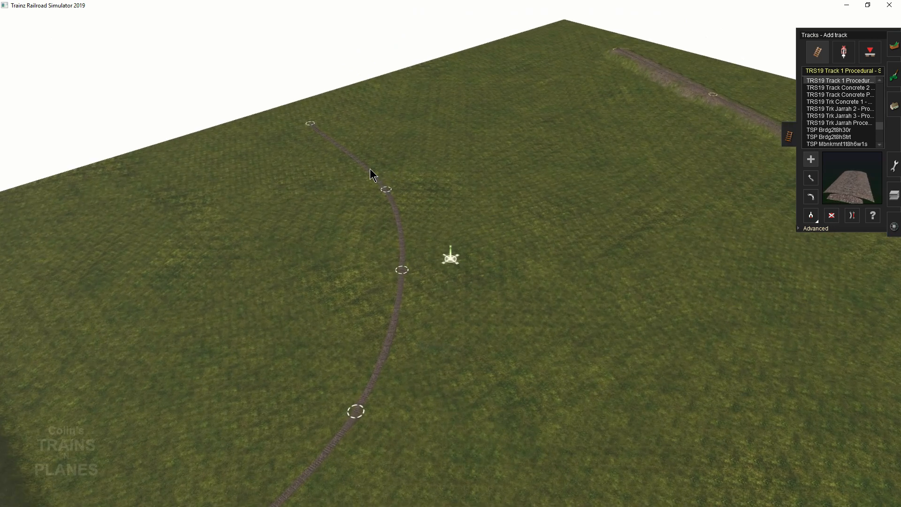
right_click(350, 111)
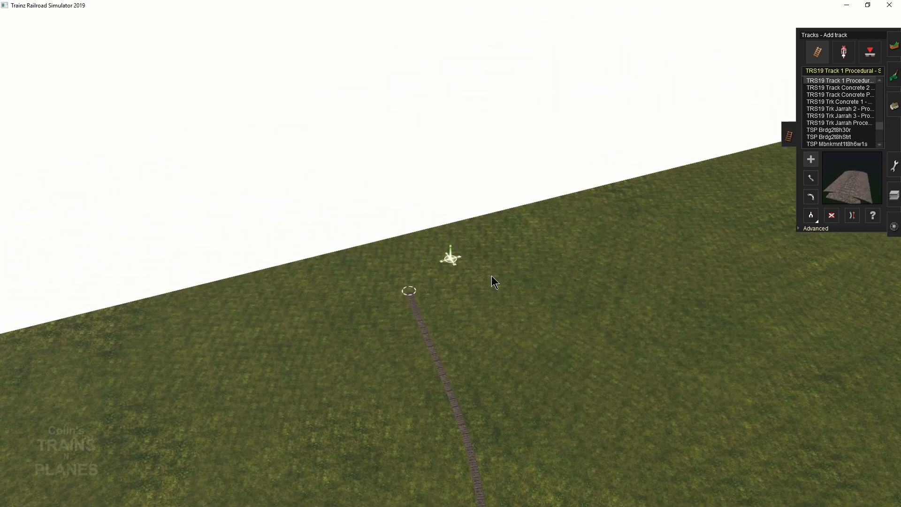
- Extend the curved track at both ends, straightening the short section that reaches the map edge
key(Left)
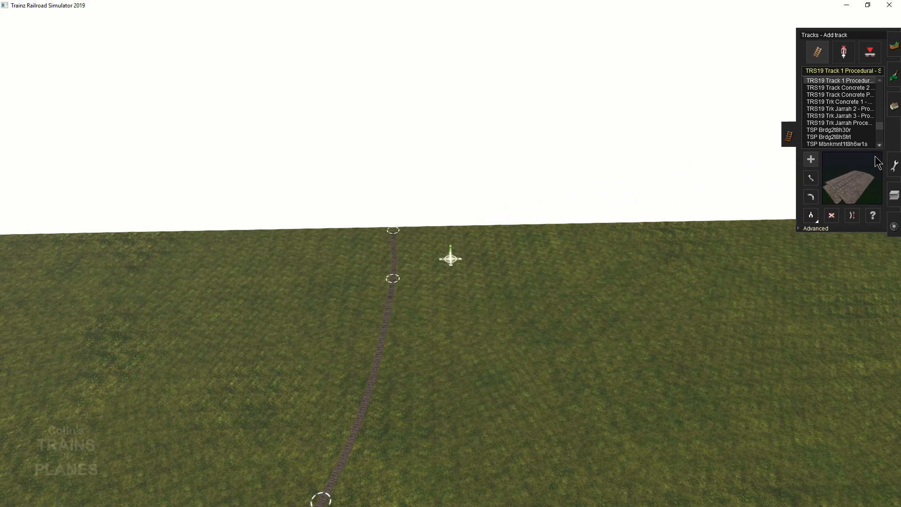
key(Left)
right_drag(371, 216, 488, 218)
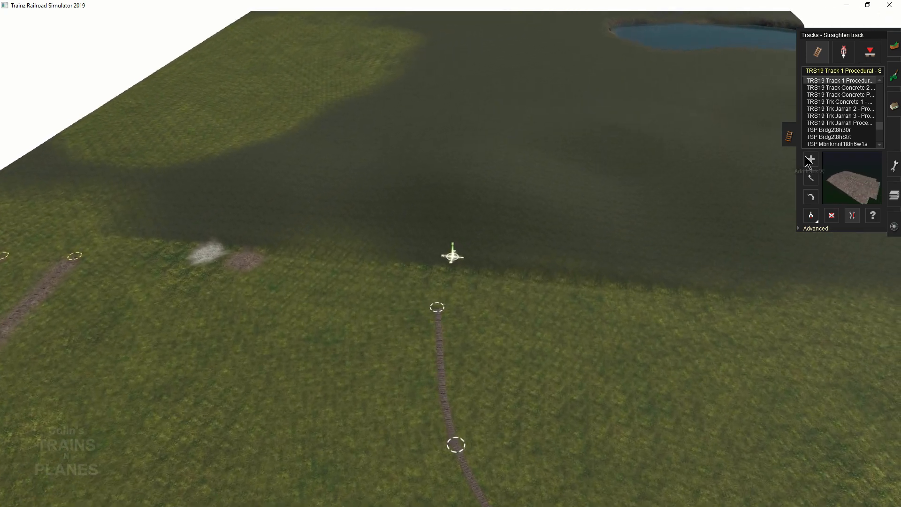
drag(435, 310, 446, 268)
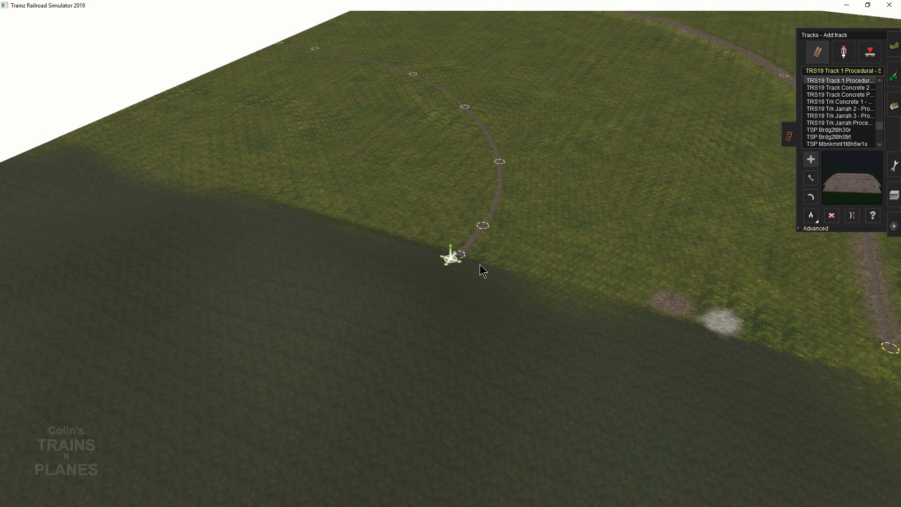
- Lay a second TRS19 Track 1 Procedural curve alongside the first, matching its spline points to the map edge, and straighten its end section
drag(480, 264, 513, 195)
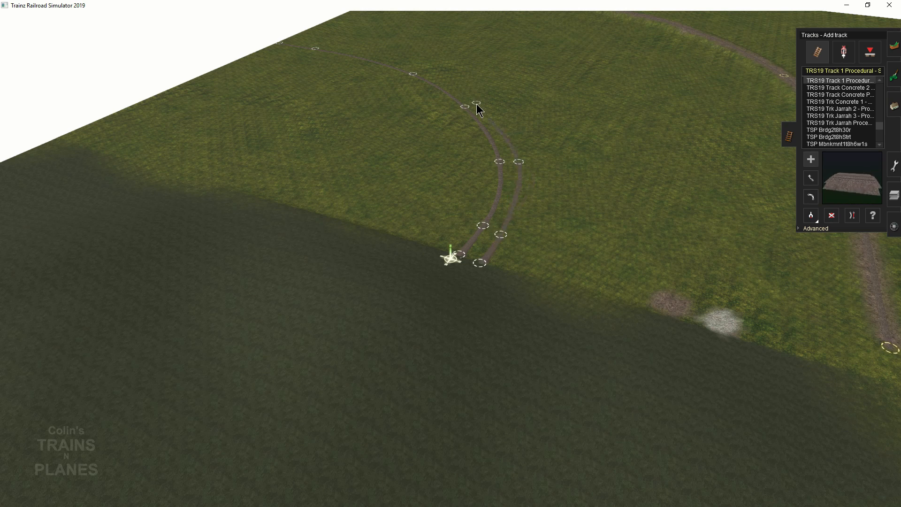
right_drag(479, 102, 434, 139)
right_click(442, 464)
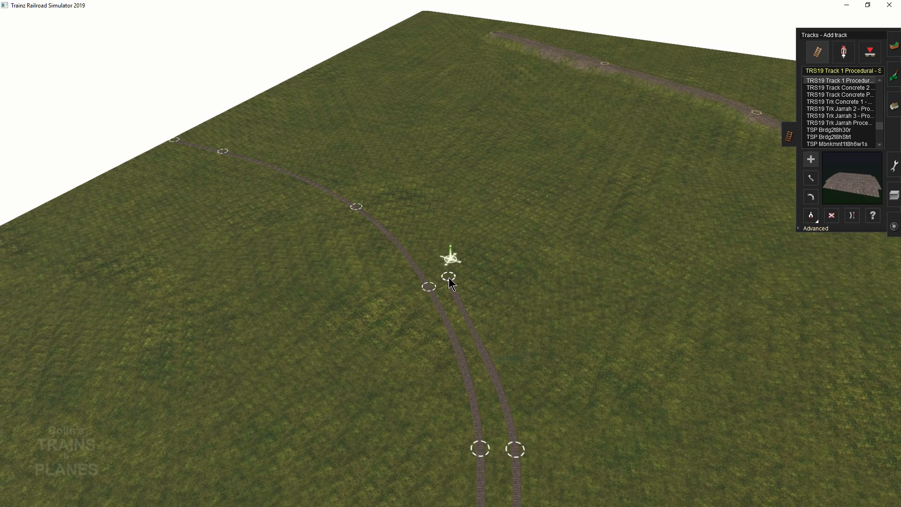
drag(392, 204, 370, 201)
right_click(342, 174)
drag(479, 304, 348, 201)
right_drag(344, 199, 559, 331)
drag(560, 331, 556, 273)
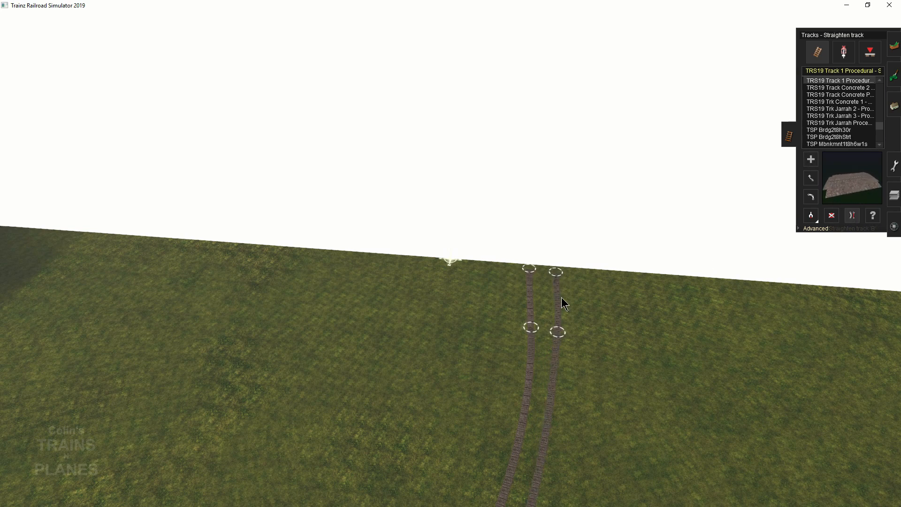
right_drag(552, 306, 505, 196)
right_drag(395, 271, 747, 173)
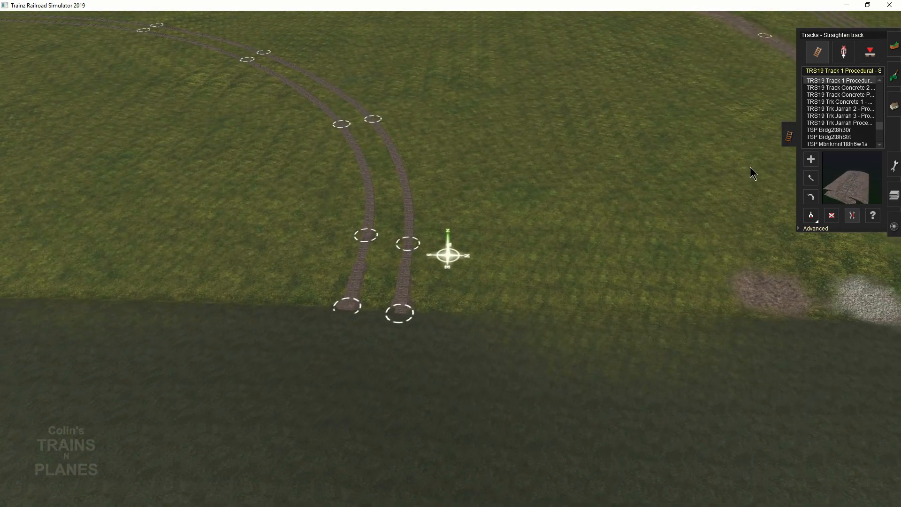
drag(398, 319, 376, 315)
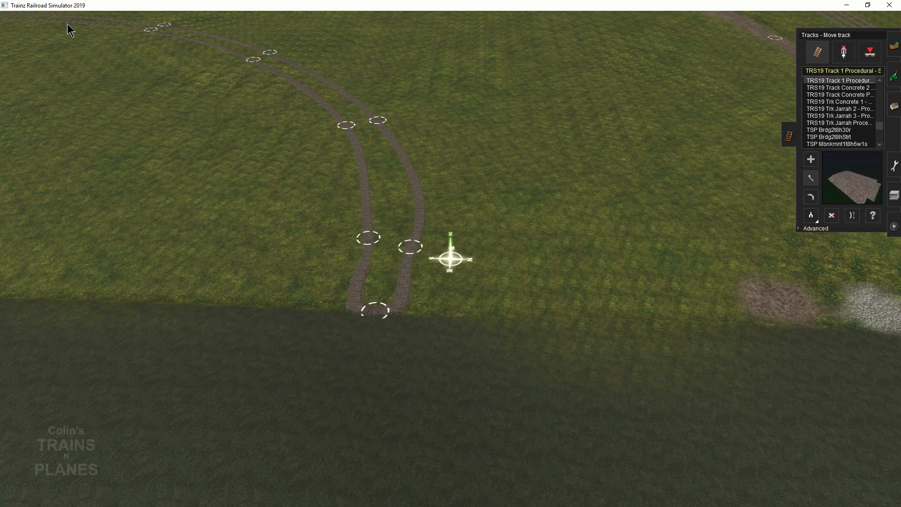
click(110, 20)
right_drag(450, 242, 445, 267)
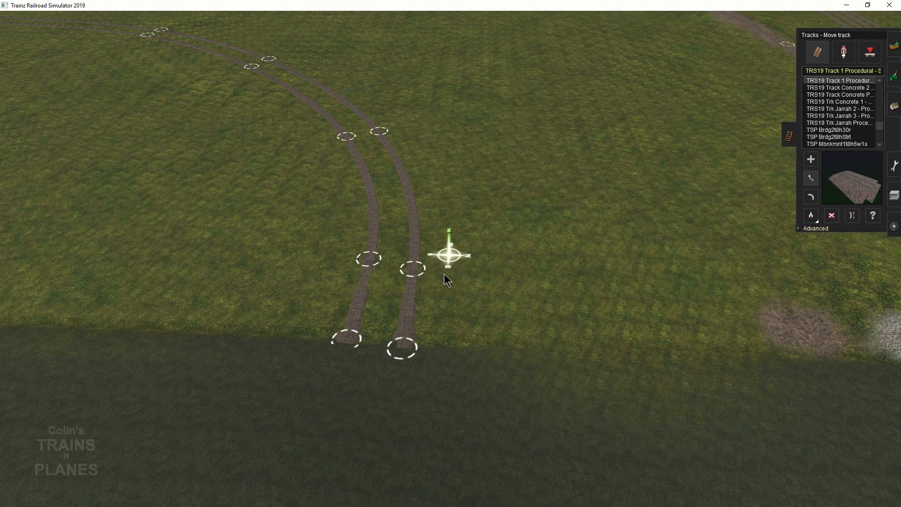
- Move the outer curve's spline points, starting from its end by the dark ground, until their circles just touch the inner track's circles
drag(403, 356, 377, 347)
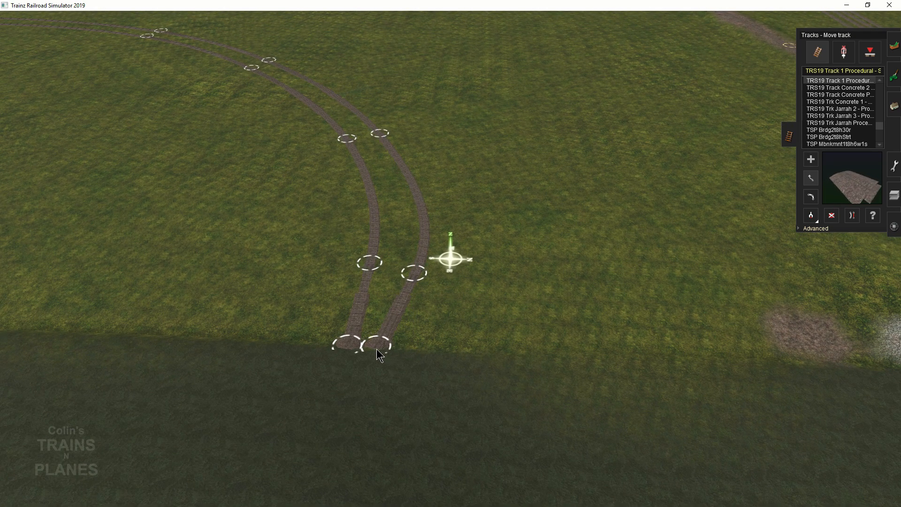
drag(411, 272, 394, 266)
right_drag(430, 196, 427, 193)
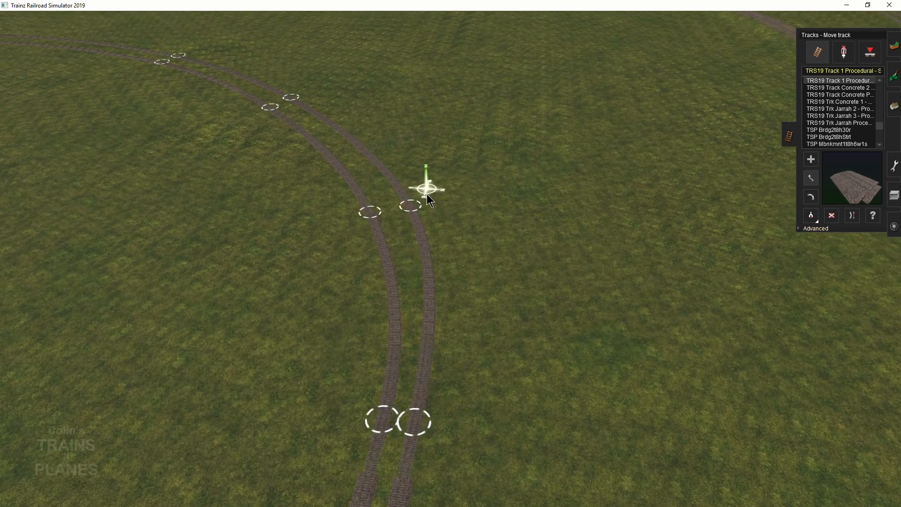
drag(450, 364, 431, 384)
right_drag(405, 235, 411, 221)
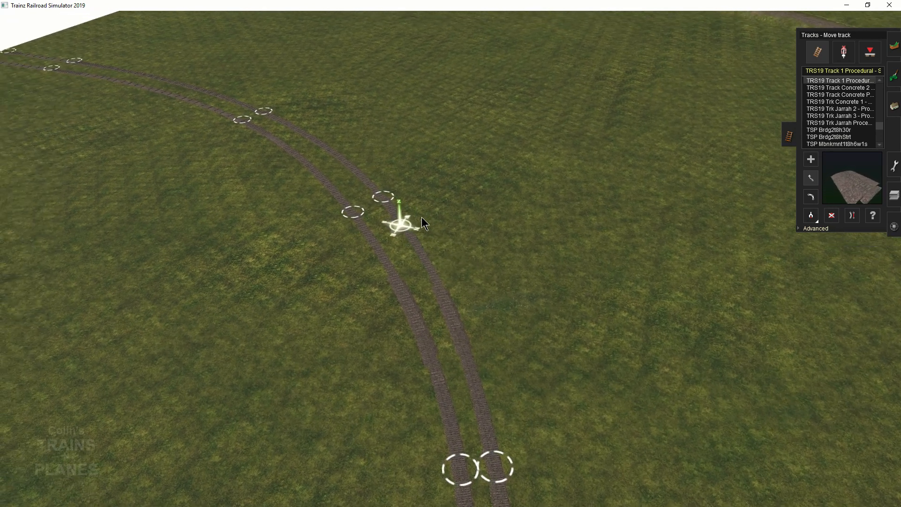
drag(337, 361, 328, 382)
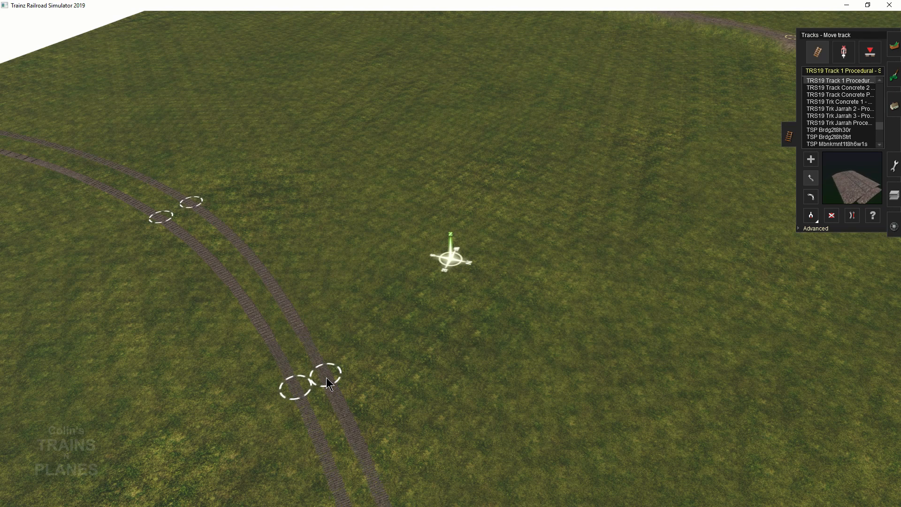
- Bring the outer curve's remaining spline points up to the map edge in against the inner track's circles for even spacing
right_drag(333, 289, 441, 201)
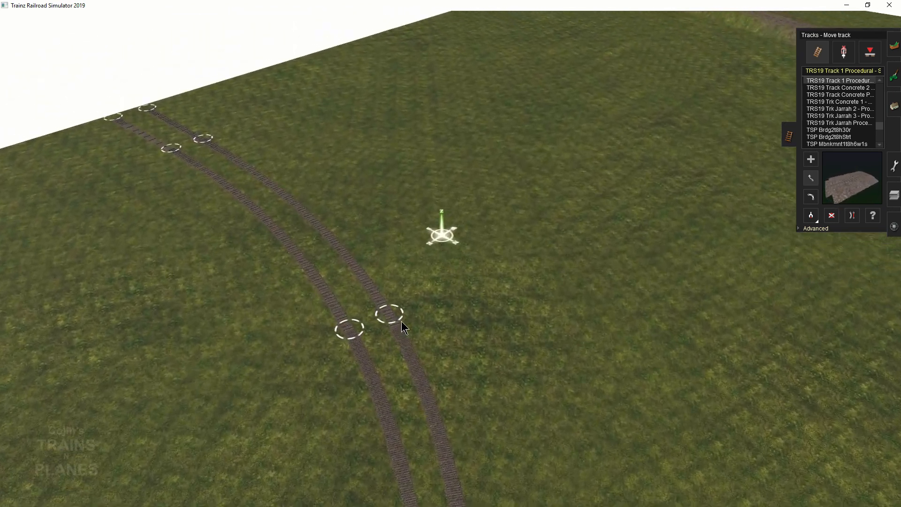
drag(394, 343, 381, 359)
right_drag(373, 238, 440, 220)
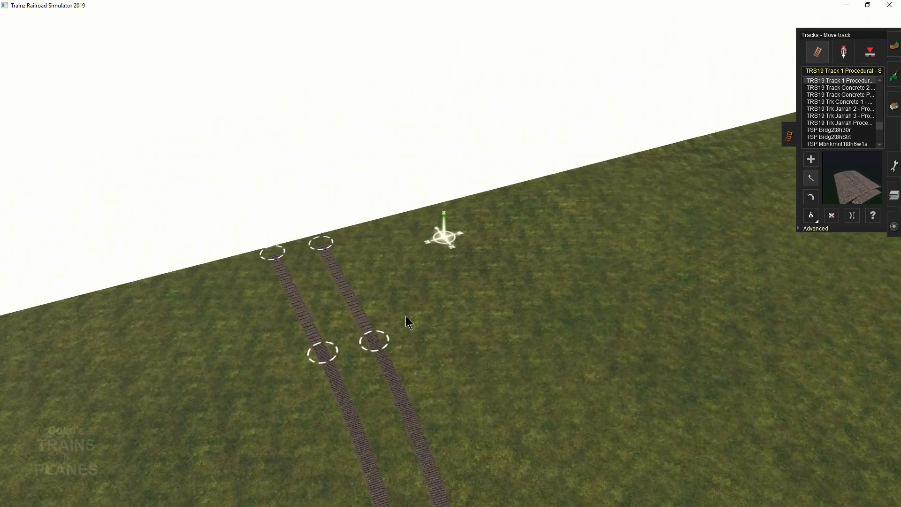
drag(374, 367, 352, 379)
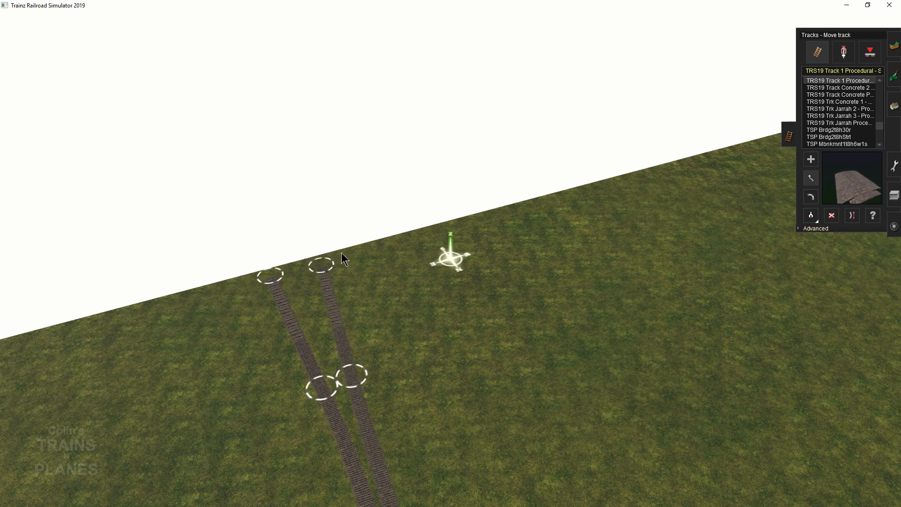
drag(318, 263, 294, 271)
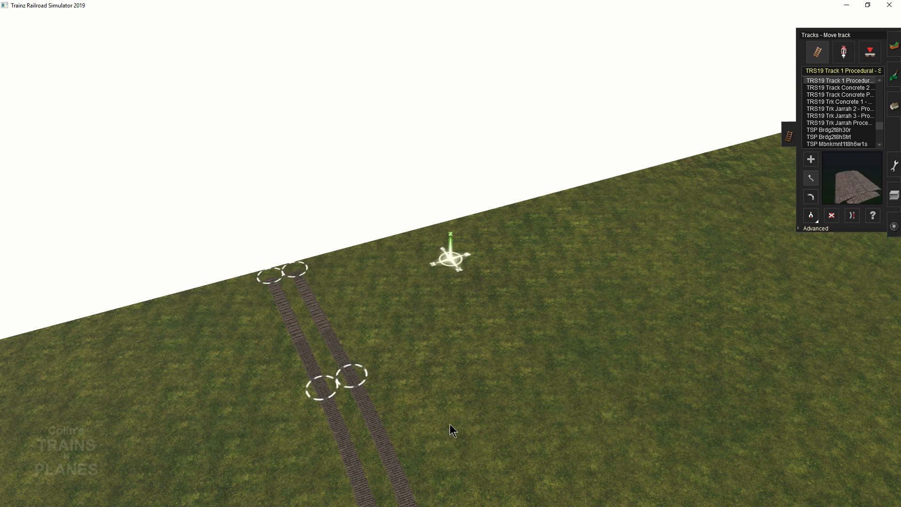
scroll(513, 478, down, 3)
right_click(517, 461)
key(Right)
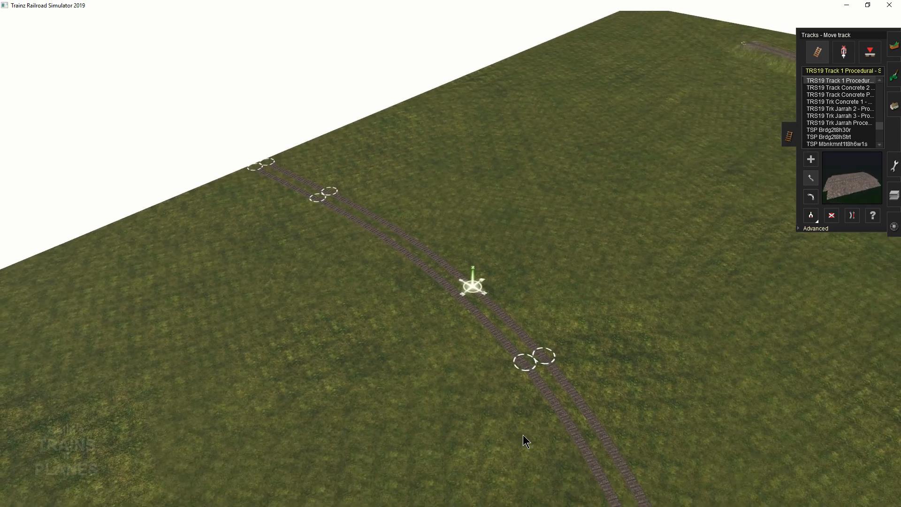
scroll(523, 438, down, 6)
key(Up)
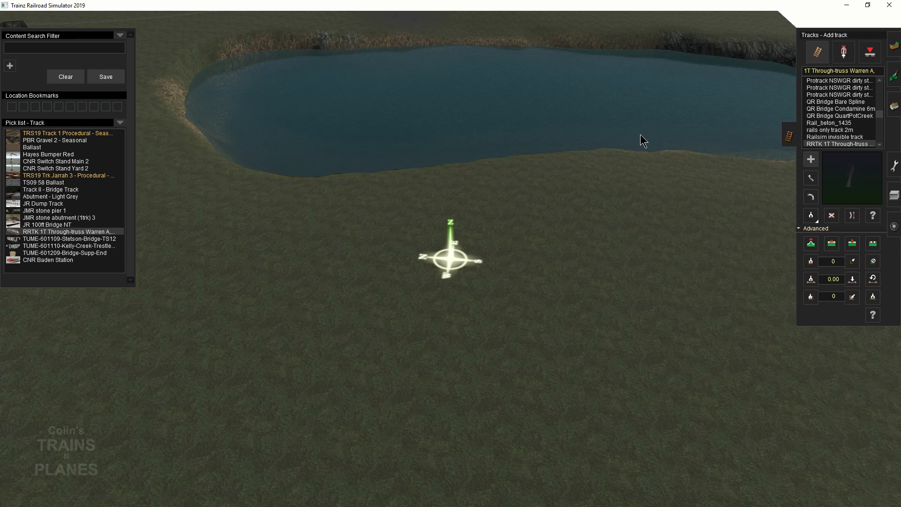
- Lay a straight TRS19 Track 1 Procedural track across the pond from the near bank to the far bank
click(103, 134)
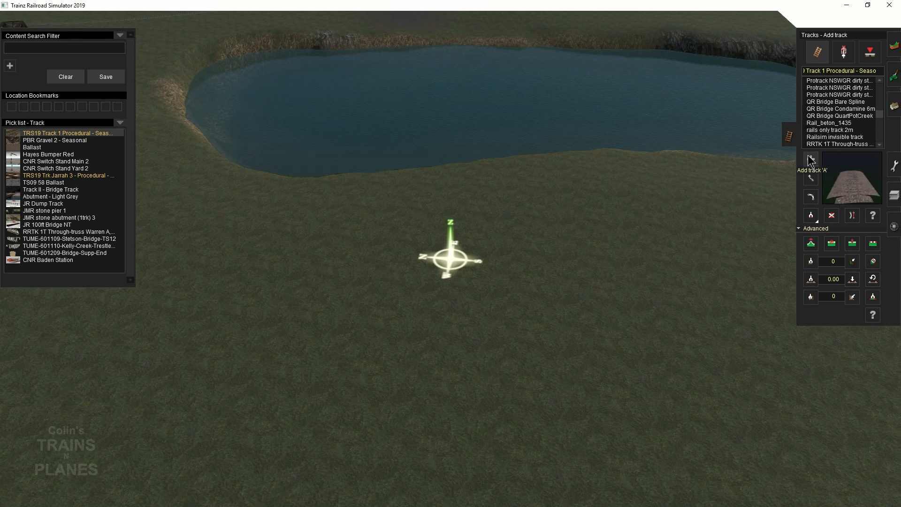
scroll(443, 197, down, 4)
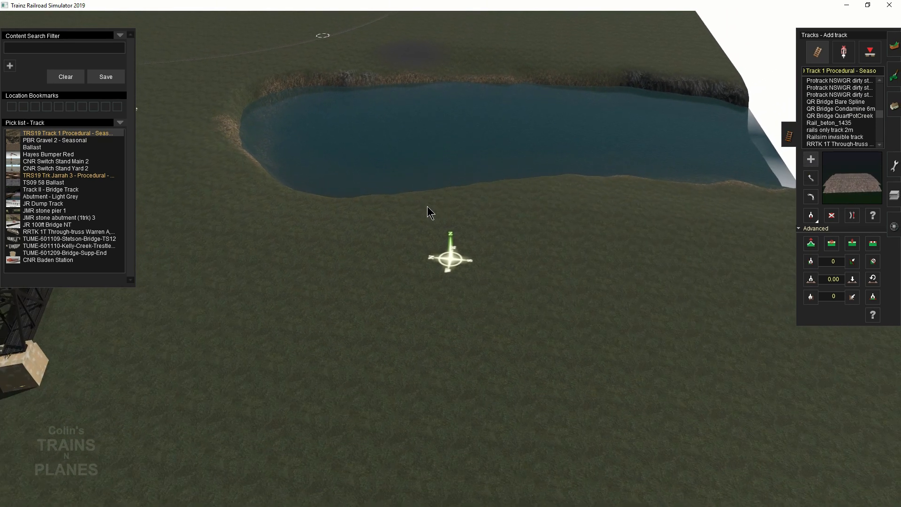
click(385, 279)
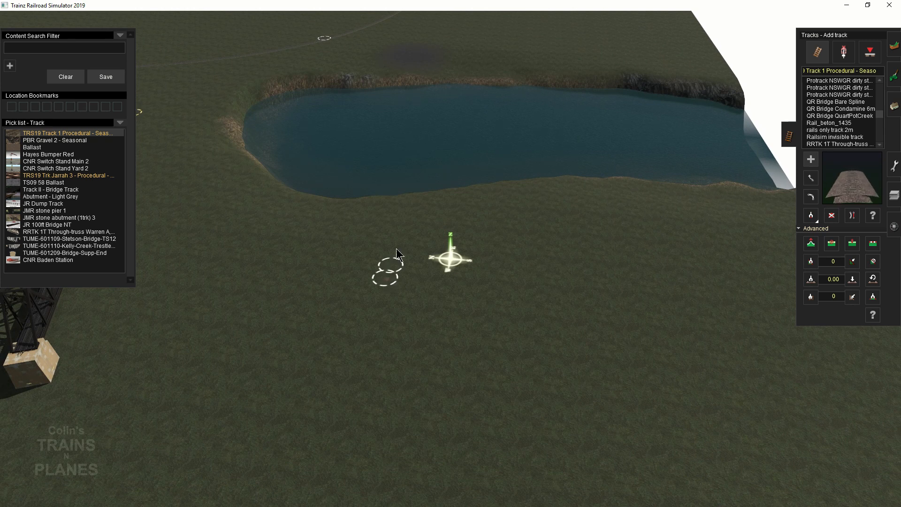
click(485, 31)
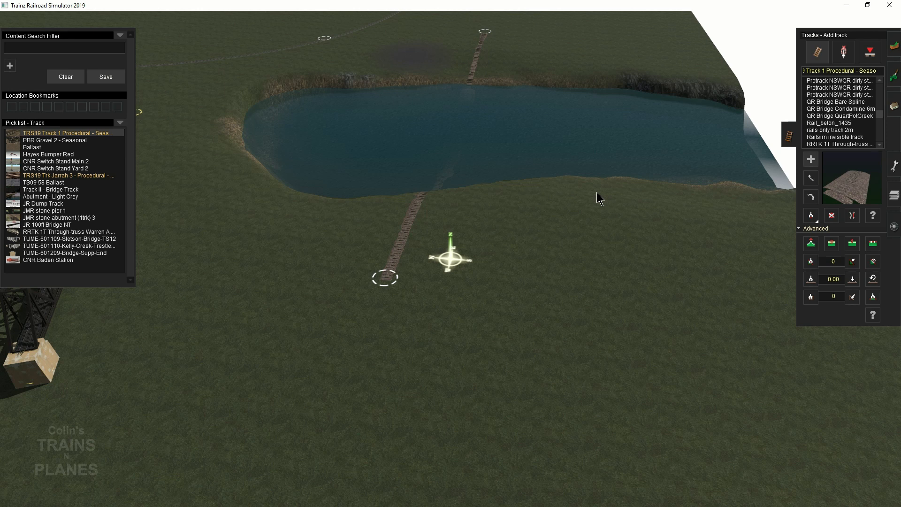
- Insert a spline point in the track near each shore of the pond and delete the section running through the water
key(Up)
right_click(556, 173)
key(Left)
click(853, 243)
click(348, 399)
right_drag(361, 362, 345, 117)
key(Right)
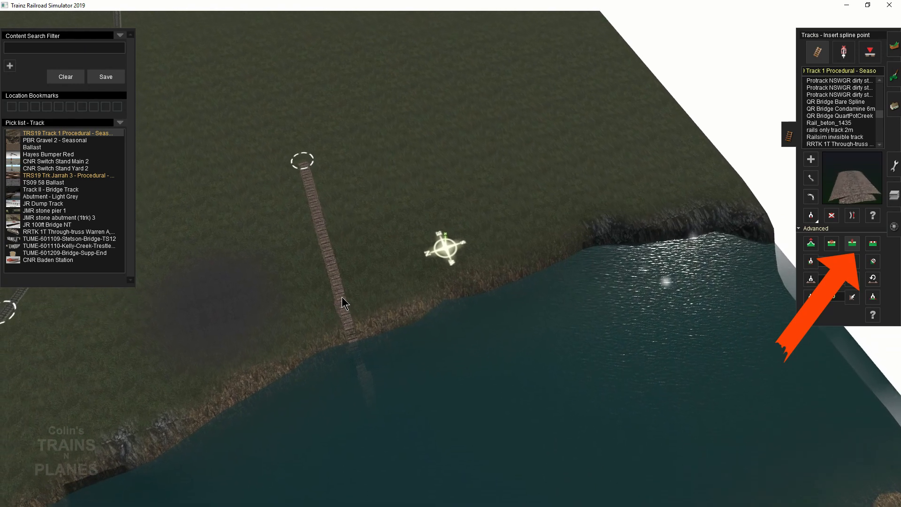
click(347, 311)
right_drag(395, 386, 485, 487)
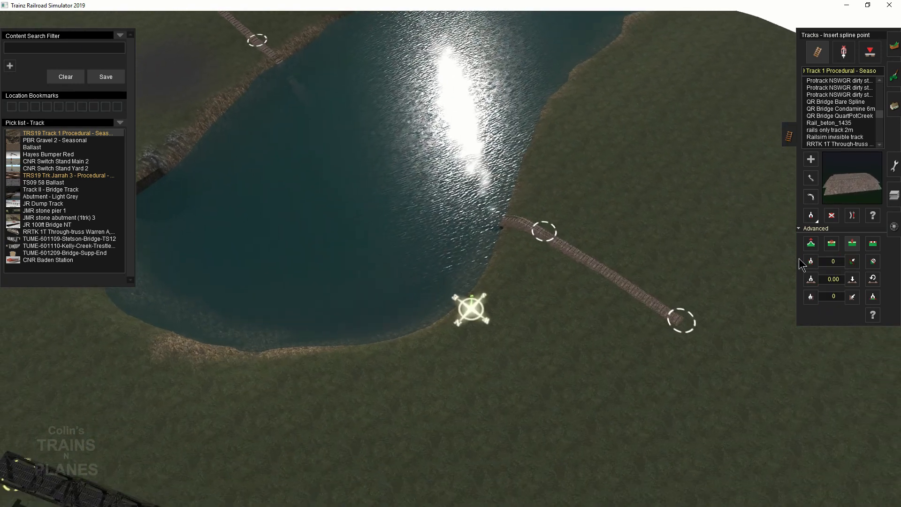
click(832, 216)
click(415, 169)
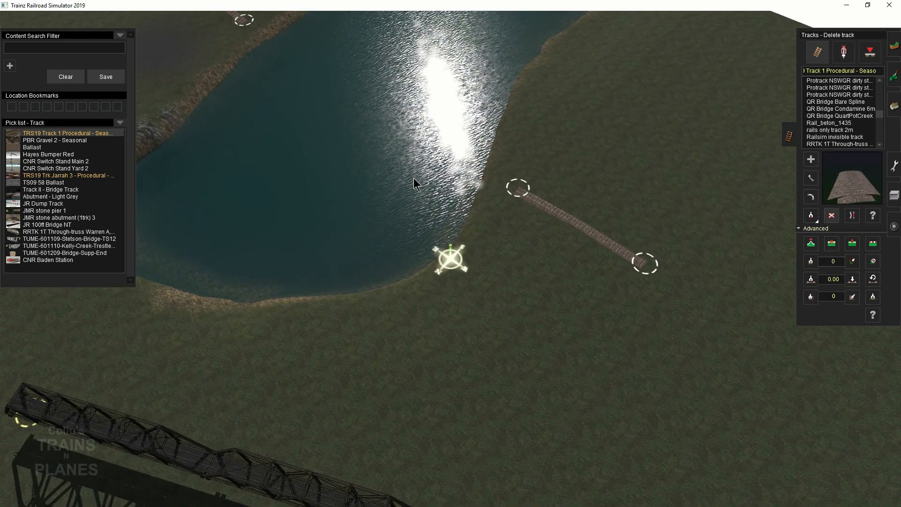
- Apply a vertex height of 0 to the track stubs on the pond's banks and flatten the terrain under both
key(Left)
key(Left)
key(Down)
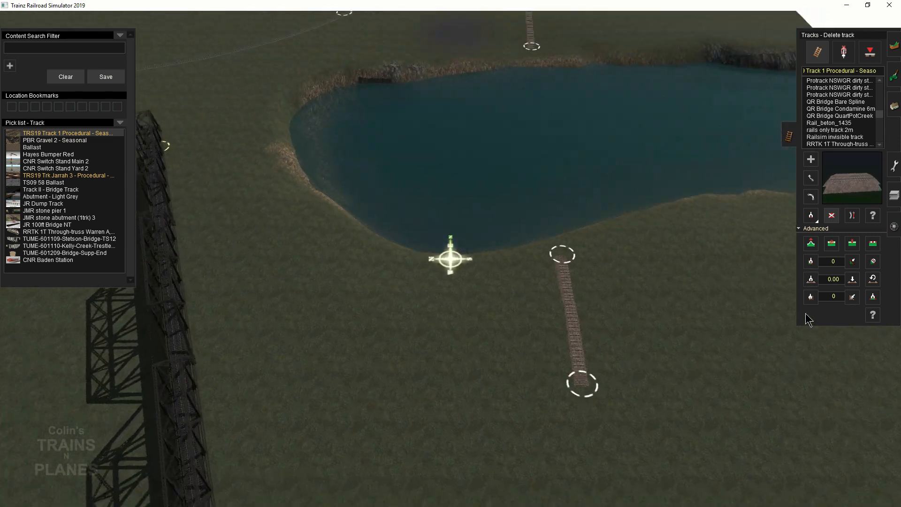
click(575, 269)
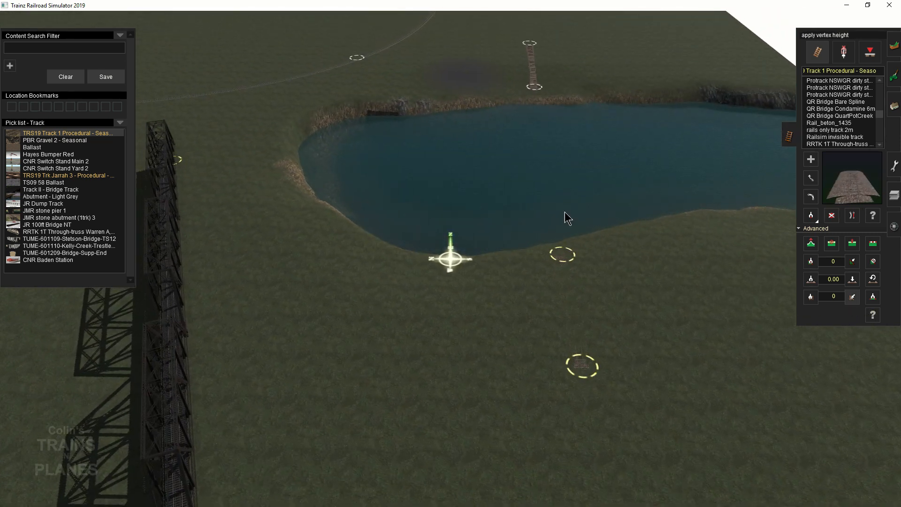
click(873, 246)
click(533, 64)
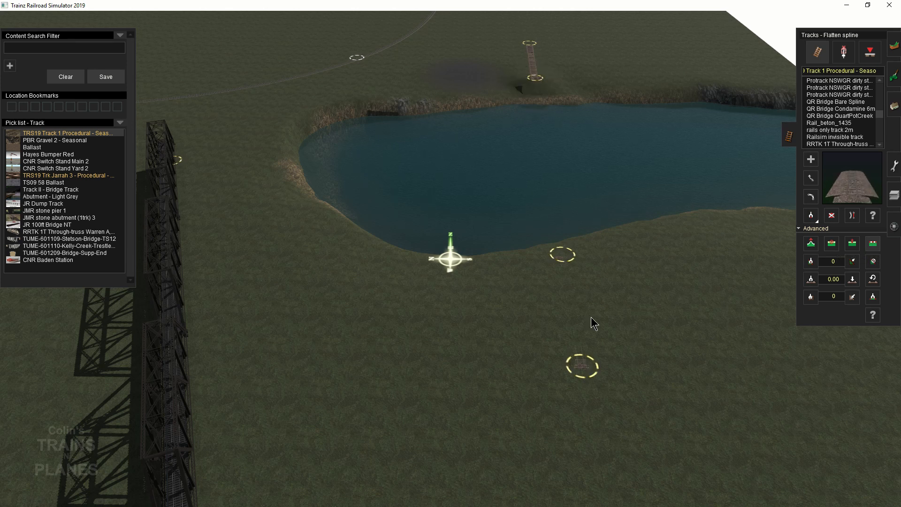
click(578, 316)
- Lay an RRTK 1T Through-truss Warren bridge across the pond between the two track stubs, leaving a gap at each end
mouse_move(581, 315)
right_down()
mouse_move(582, 288)
mouse_move(513, 254)
right_up()
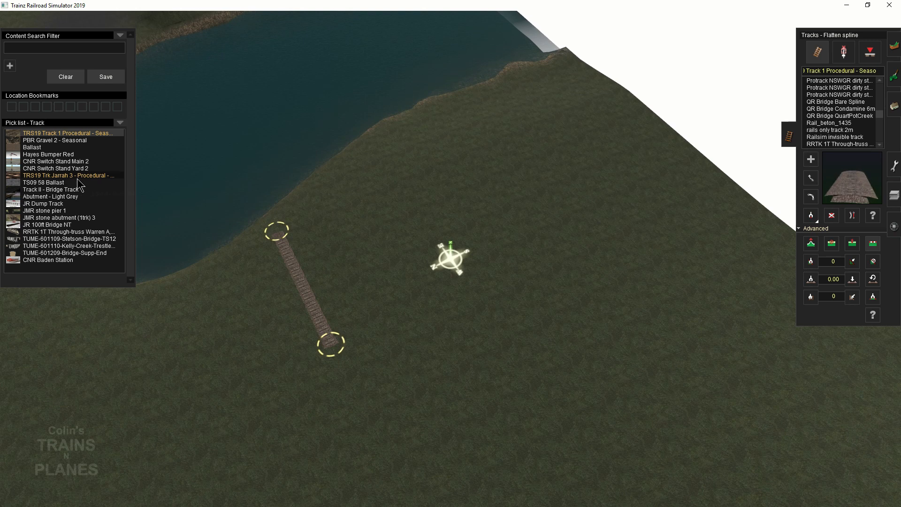
click(88, 233)
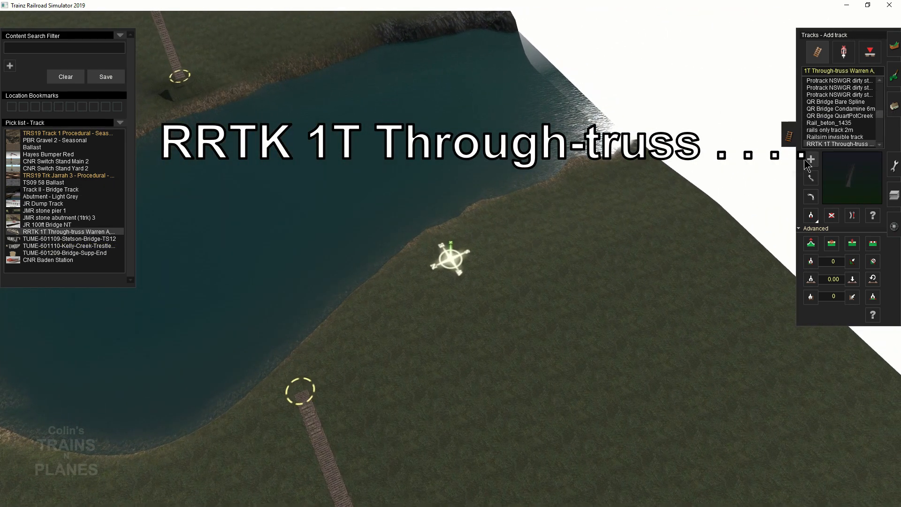
right_drag(325, 256, 378, 257)
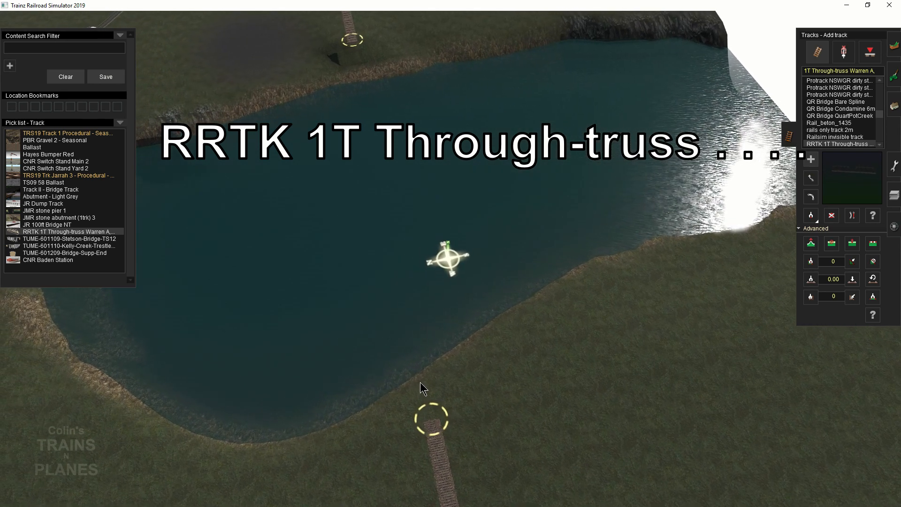
drag(416, 375, 363, 73)
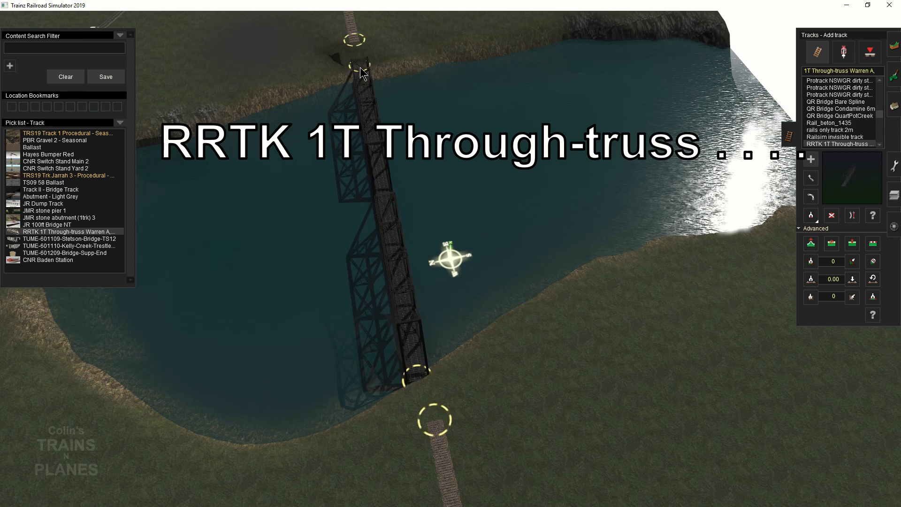
- Apply a vertex height of 0 to the spline points at both ends of the truss bridge
right_click(449, 345)
key(Left)
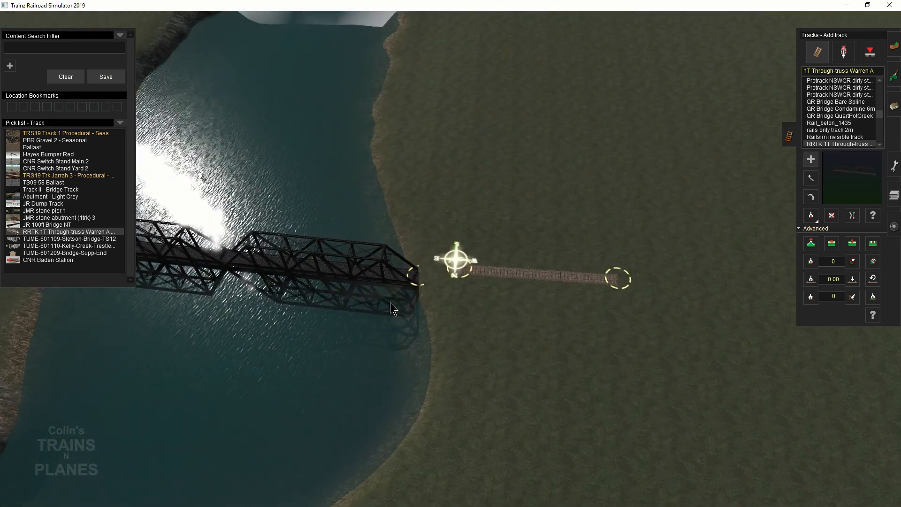
click(850, 299)
click(414, 288)
right_click(253, 321)
key(Right)
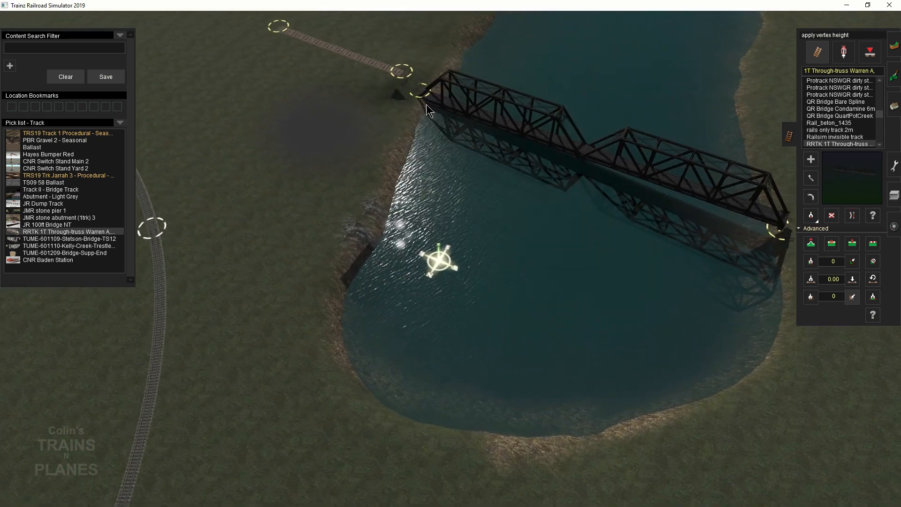
click(415, 93)
right_drag(458, 162, 522, 274)
key(Right)
right_drag(416, 332, 449, 242)
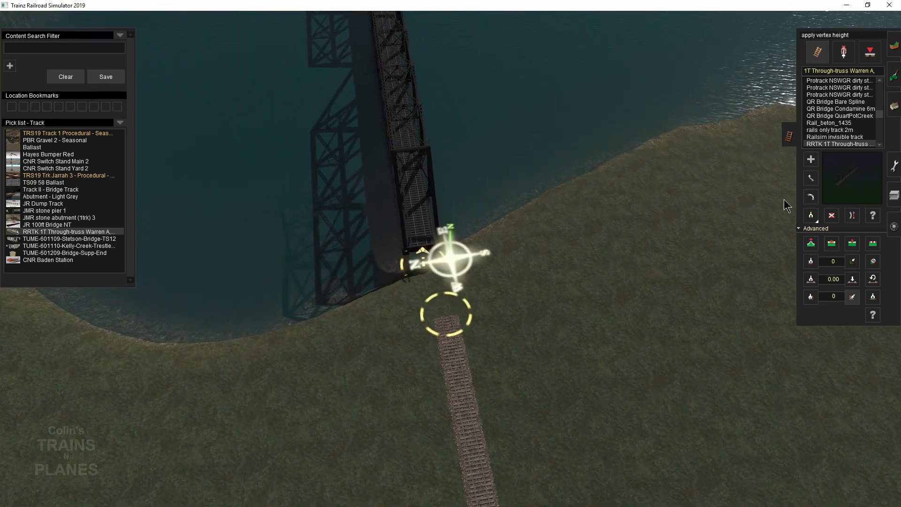
- Move the bridge's end spline point on the near bank into line with the track stub
click(811, 178)
drag(416, 263, 434, 278)
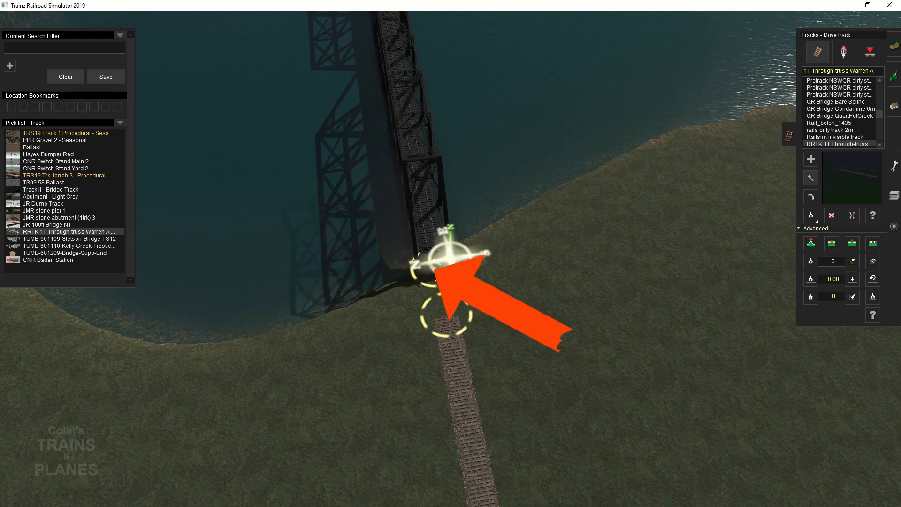
right_drag(467, 131, 410, 465)
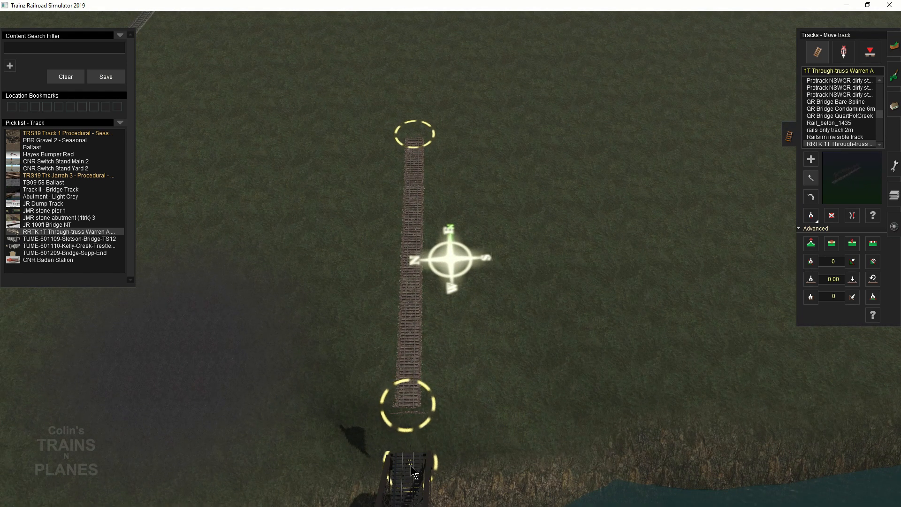
key(Left)
right_click(112, 355)
right_drag(113, 354, 399, 173)
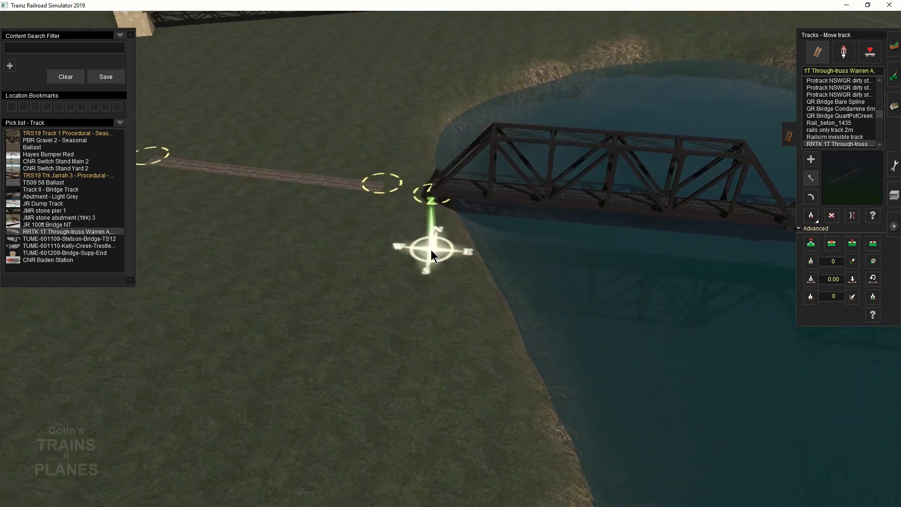
- Raise the near-bank track stub to the bridge's deck height and join its end to the bridge
key(Left)
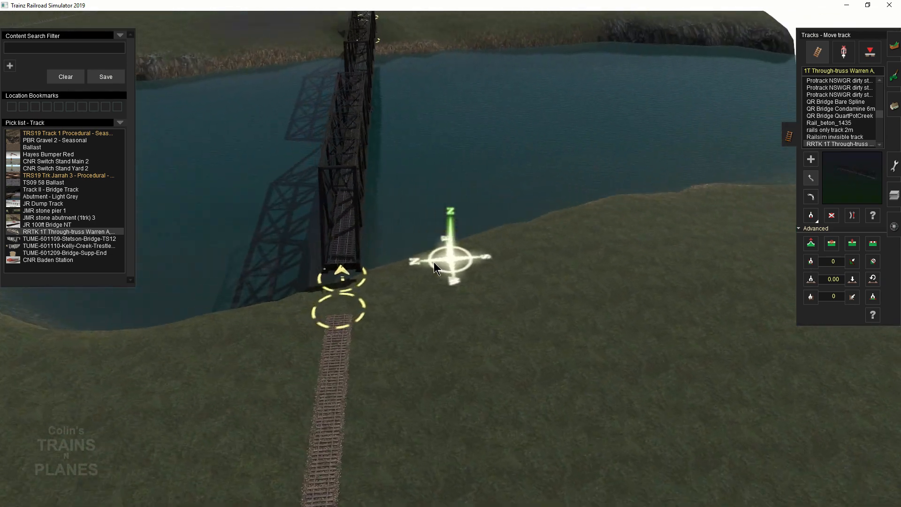
key(Down)
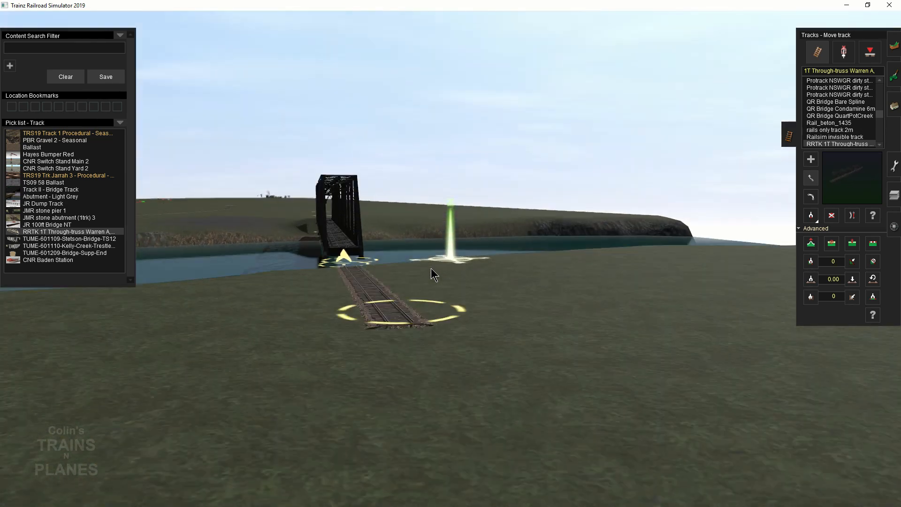
key(Up)
key(Left)
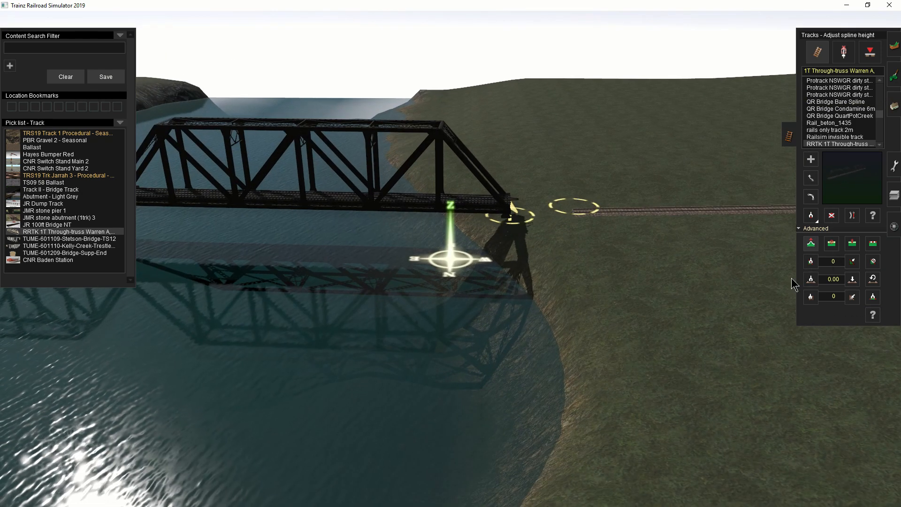
click(811, 279)
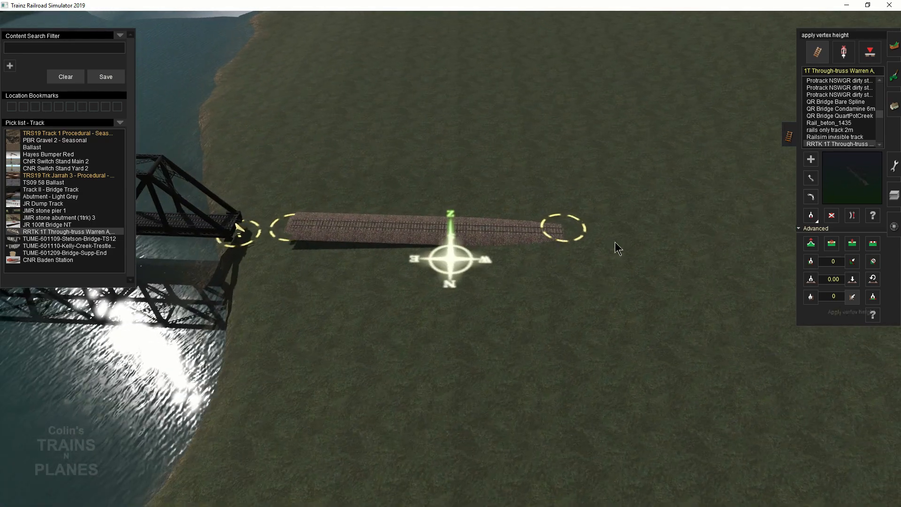
key(Left)
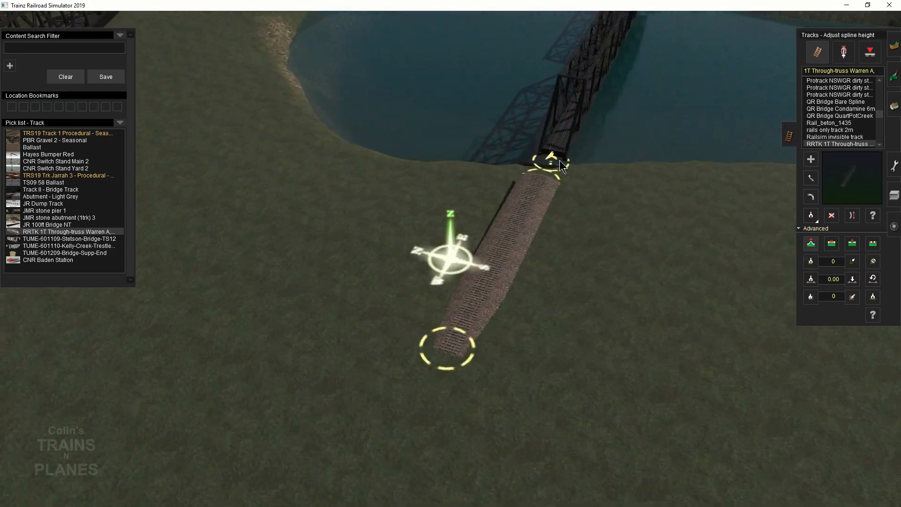
right_click(575, 165)
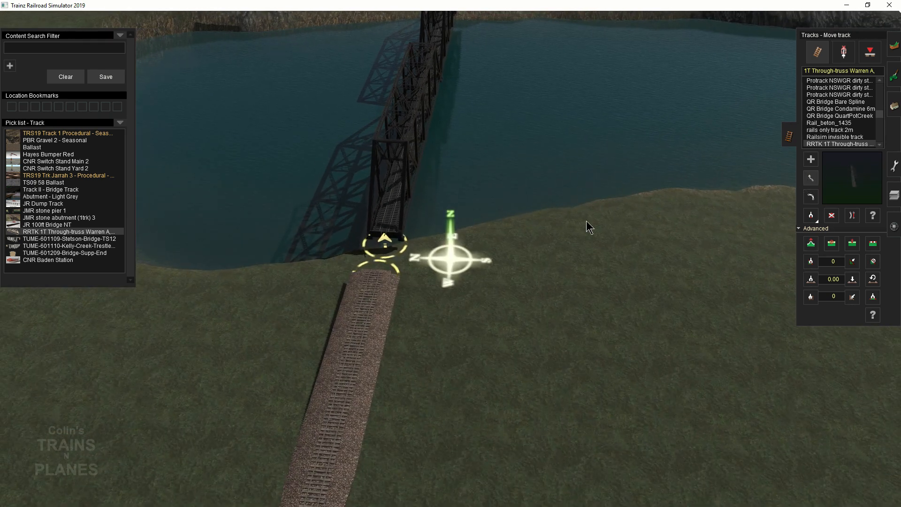
key(Up)
drag(376, 269, 386, 243)
- Join the far-bank track stub to the other end of the truss bridge
right_drag(446, 182, 429, 220)
key(Right)
key(Right)
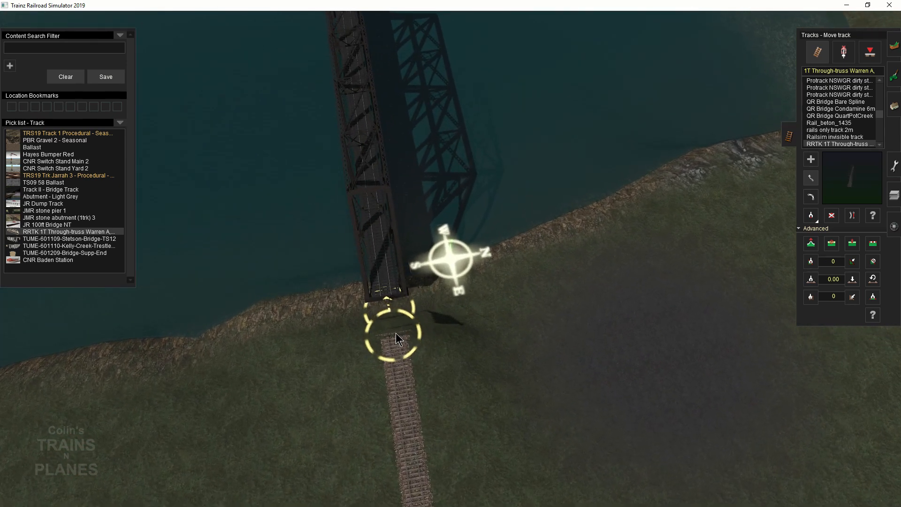
drag(396, 333, 390, 311)
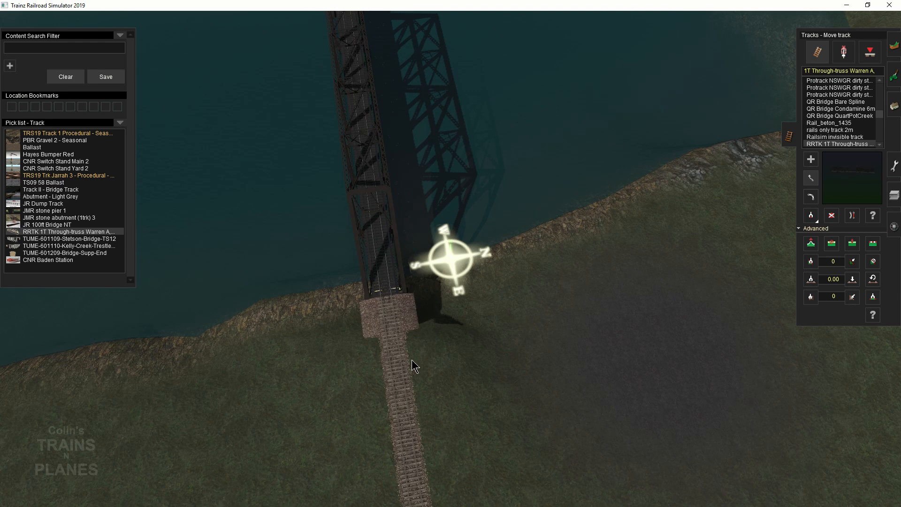
key(Right)
key(Down)
key(Right)
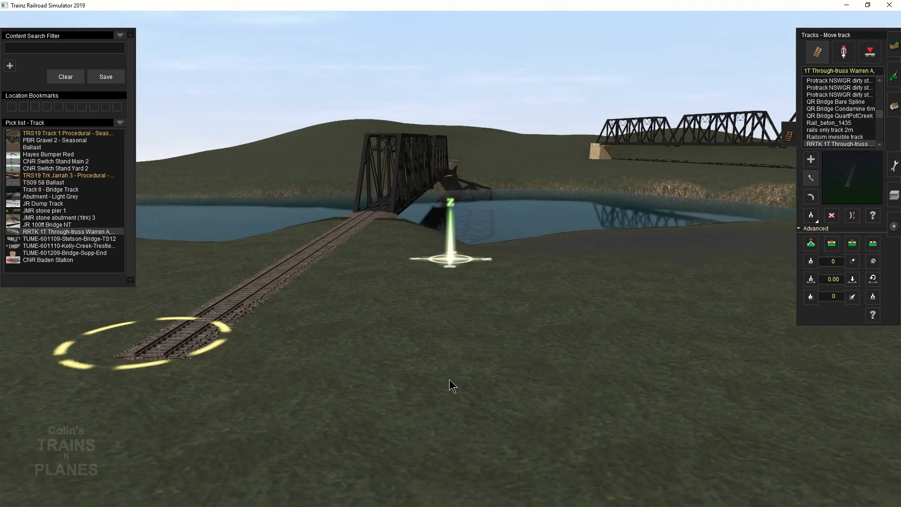
key(Right)
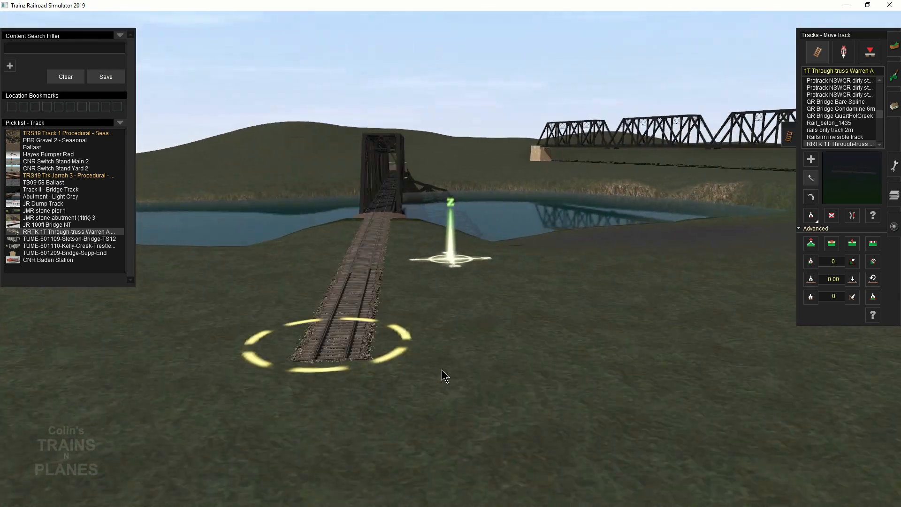
- Place a JMR stone pier 1 in the pond beneath the joint between two truss spans
key(Up)
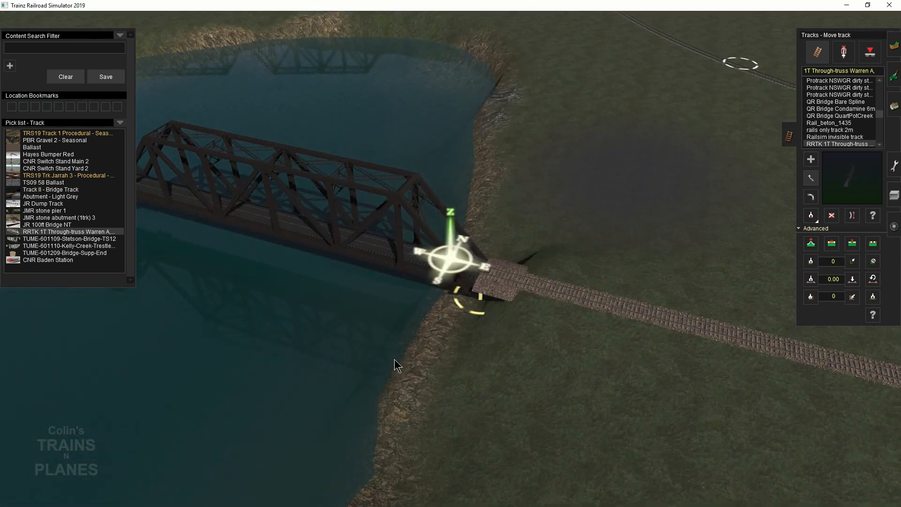
key(Right)
right_click(415, 414)
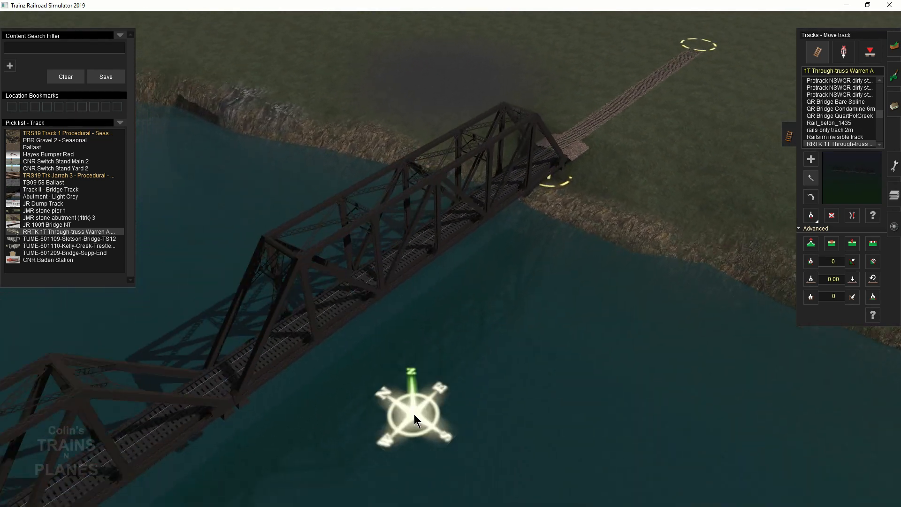
key(Right)
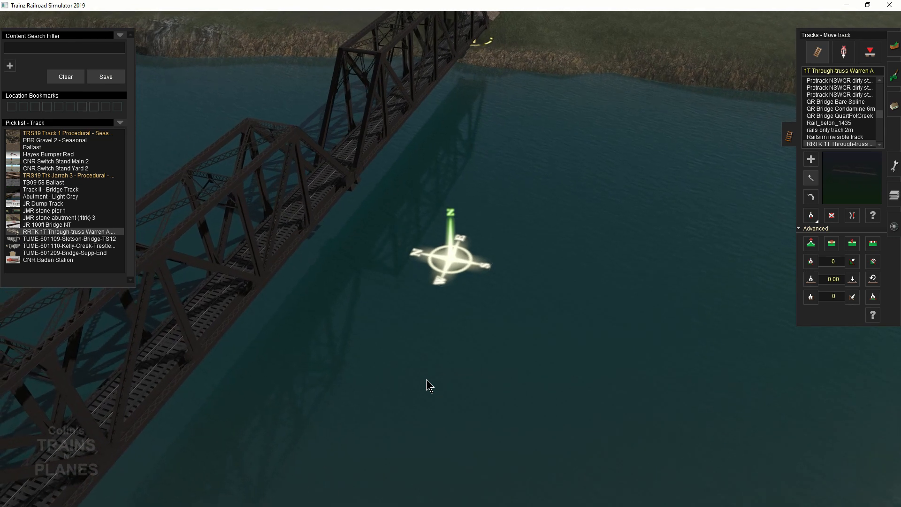
click(53, 211)
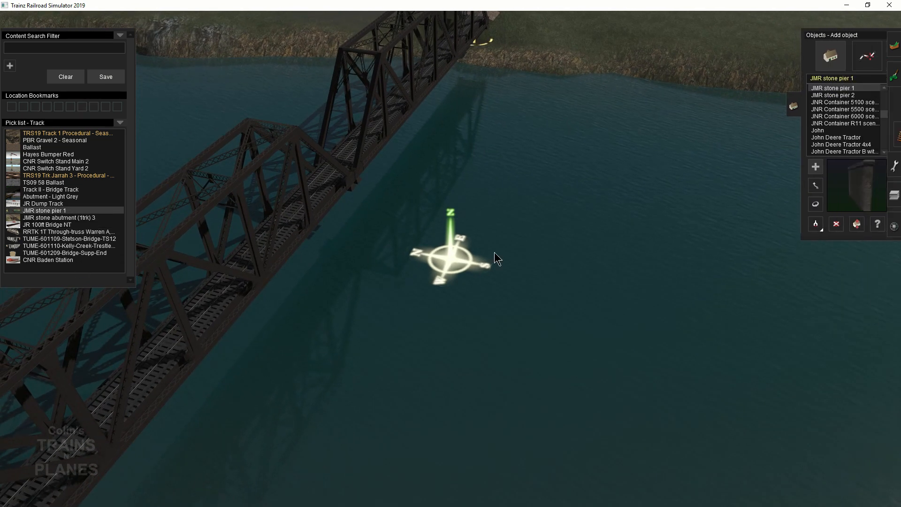
key(Right)
right_click(435, 200)
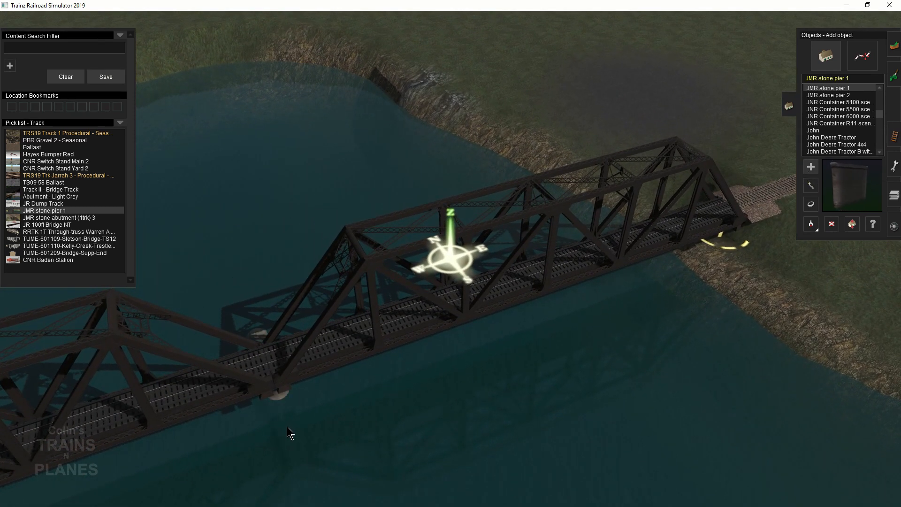
- Raise the stone pier out of the water to meet the underside of the bridge
right_click(281, 430)
key(Right)
right_click(275, 215)
right_click(568, 231)
right_click(526, 205)
key(Up)
key(Right)
right_click(491, 272)
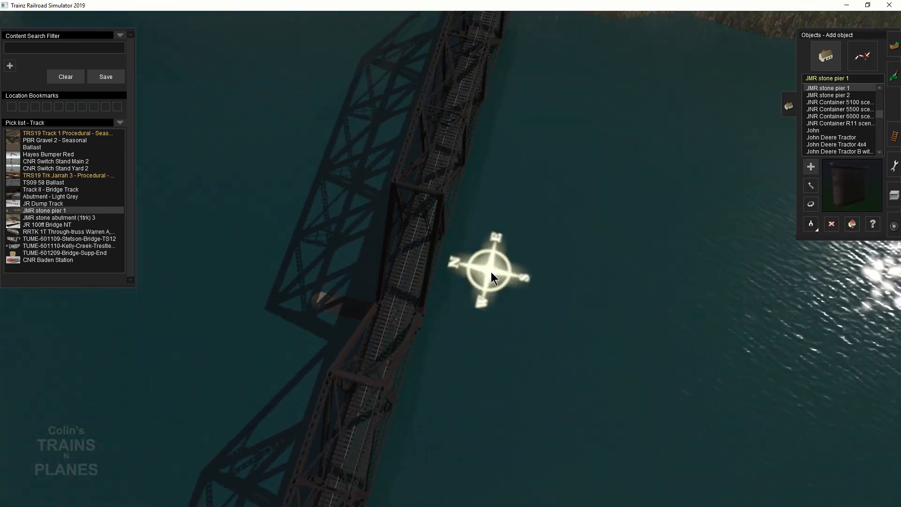
key(Down)
click(811, 224)
drag(536, 264, 546, 190)
- Centre the stone pier across the bridge's width and rotate it to about 356.1 so it sits square to the track
key(Right)
key(Up)
key(m)
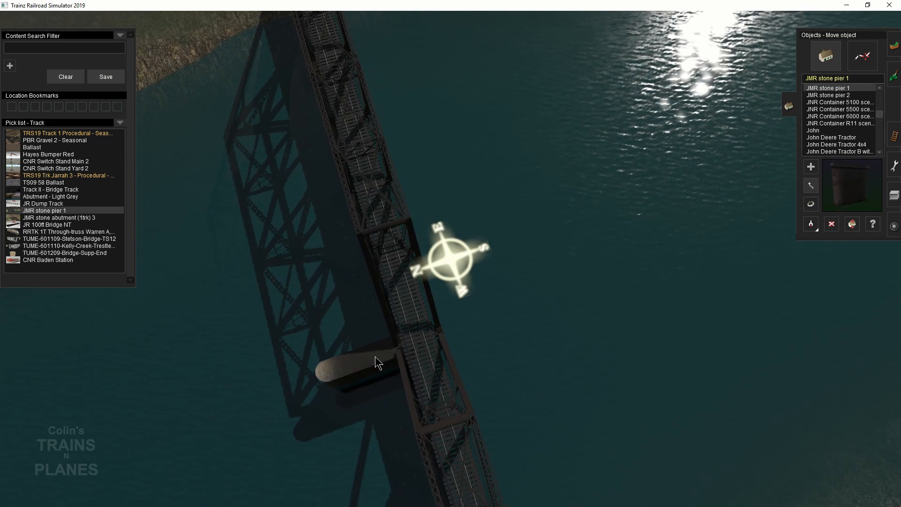
drag(349, 365, 396, 356)
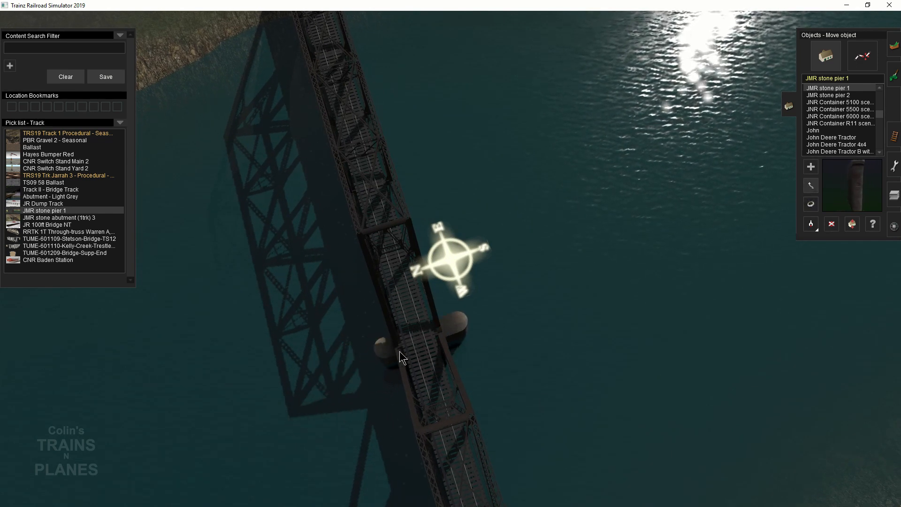
click(811, 206)
scroll(470, 347, up, 2)
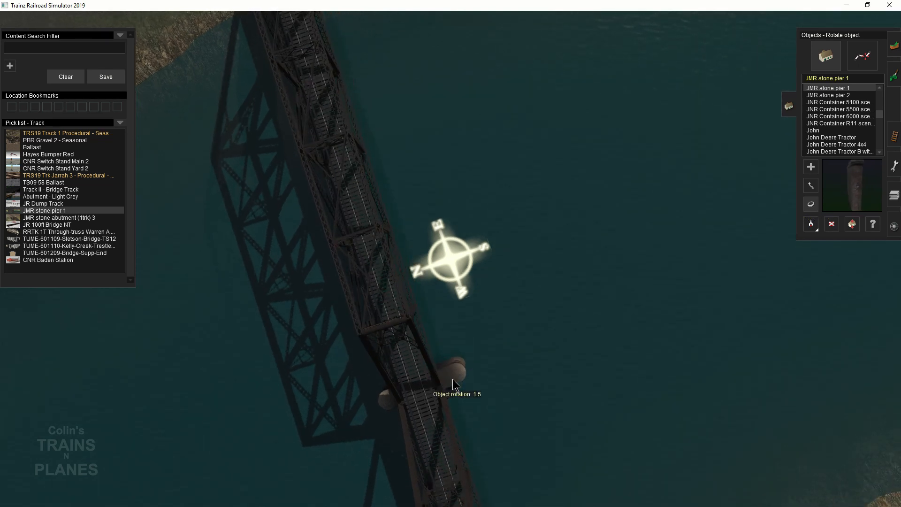
drag(452, 379, 445, 385)
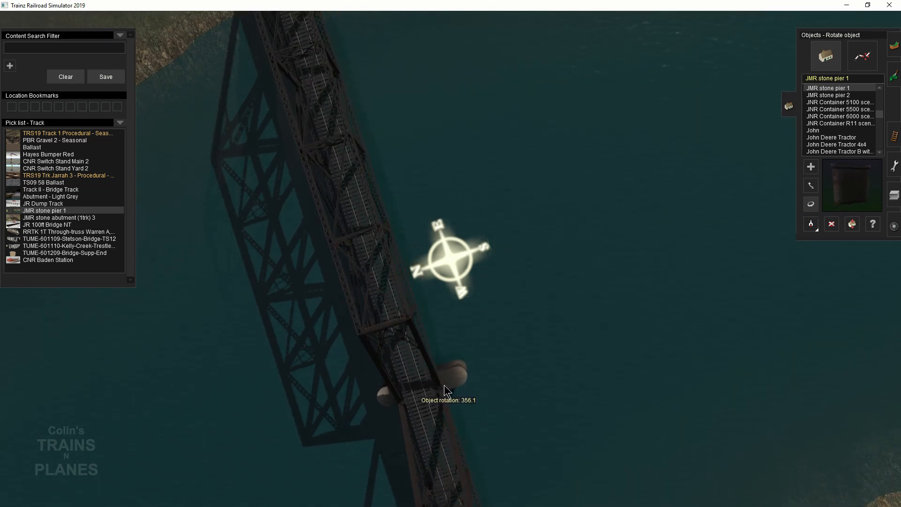
- Shift the stone pier along the bridge until it is centred under the truss joint
key(Down)
key(Left)
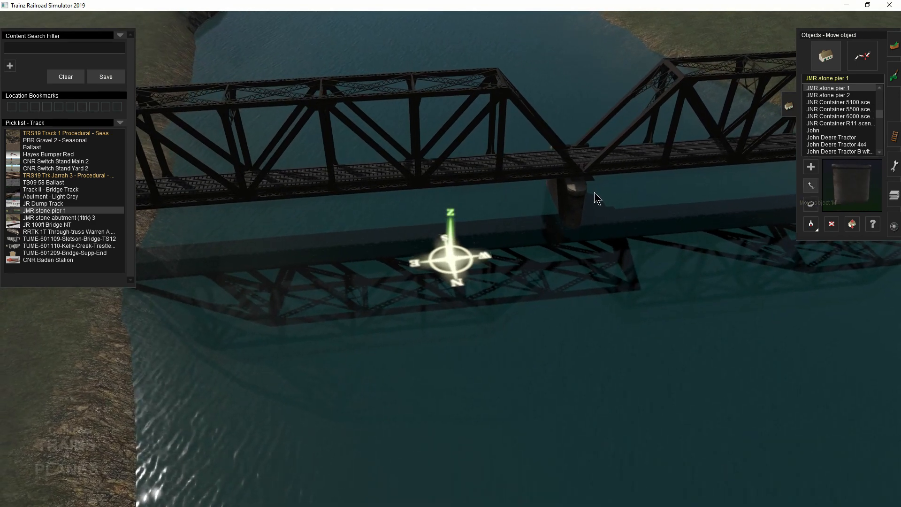
drag(571, 205, 574, 229)
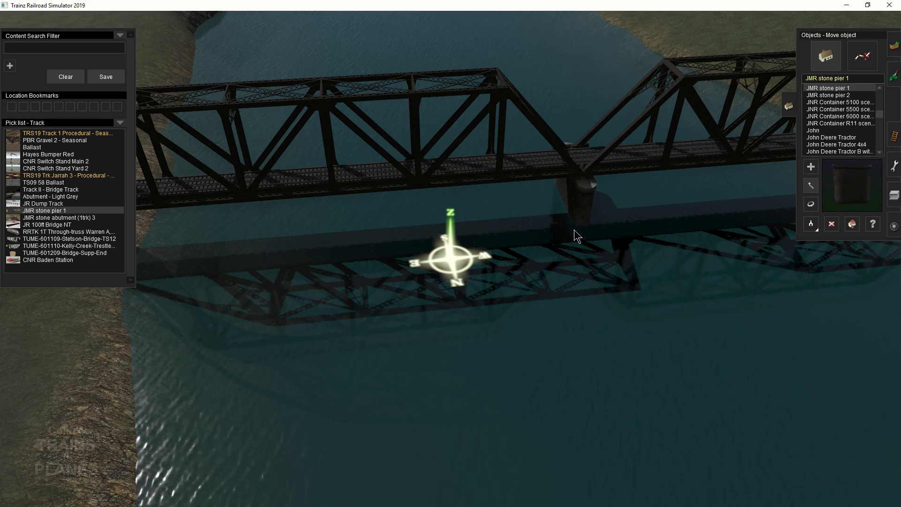
right_click(593, 207)
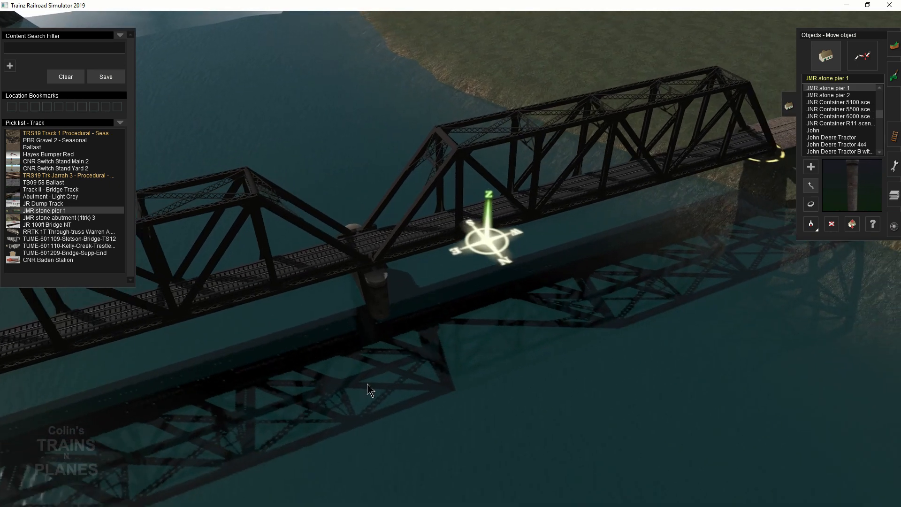
- Examine the stone pier's fit under the truss joint from the waterline and from deck level
scroll(344, 368, up, 3)
right_drag(344, 368, 278, 399)
right_click(257, 290)
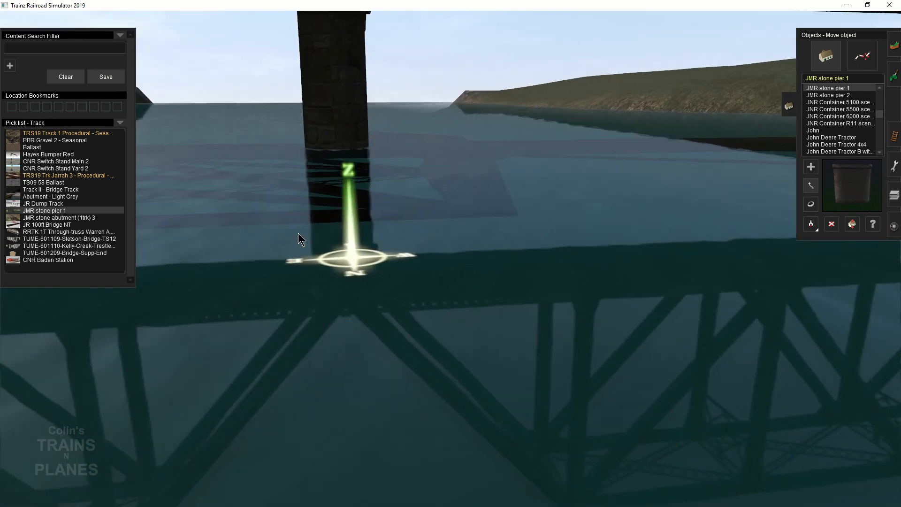
right_drag(280, 242, 443, 195)
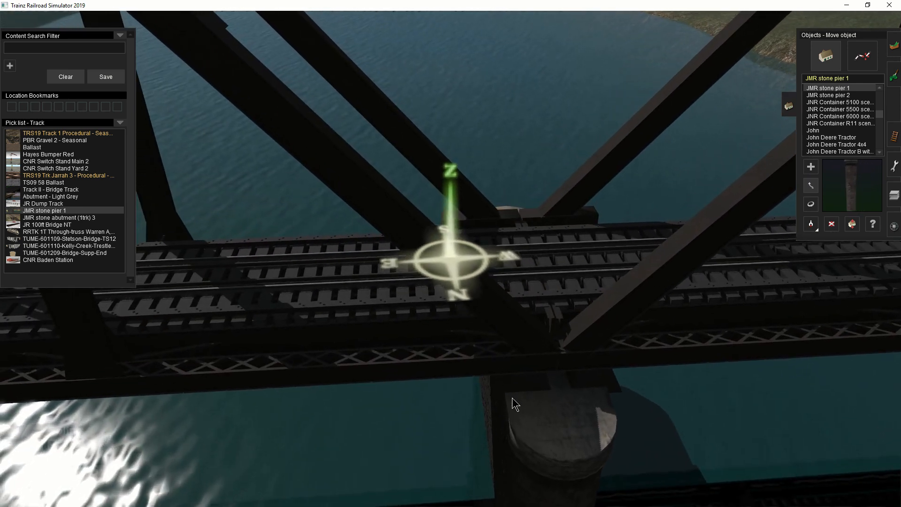
key(Right)
key(Left)
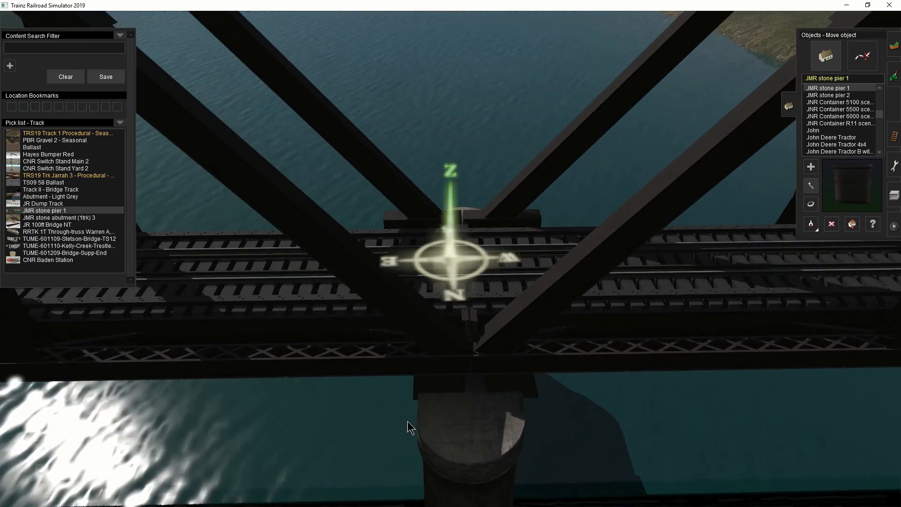
right_drag(406, 421, 424, 419)
right_click(425, 418)
- Try a second JMR stone pier 1 lower down beside the first on the pond bed, and delete it
right_drag(483, 301, 497, 278)
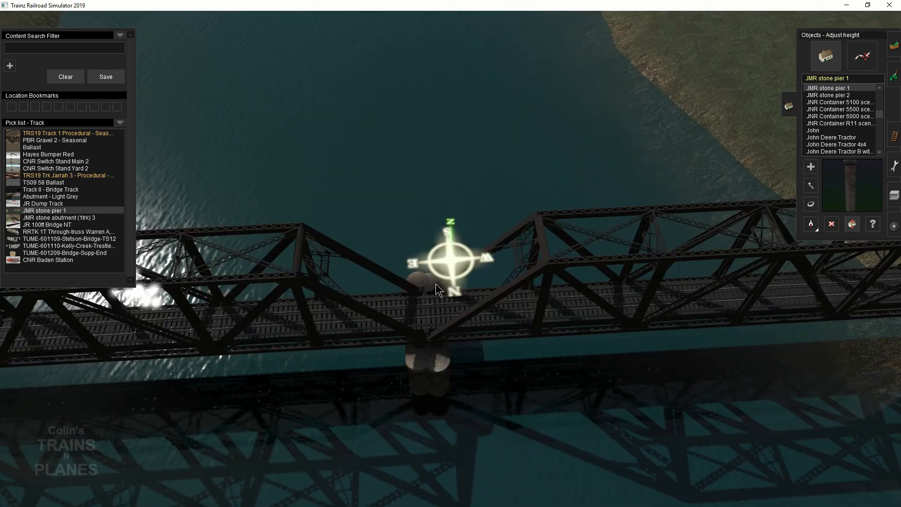
key(Down)
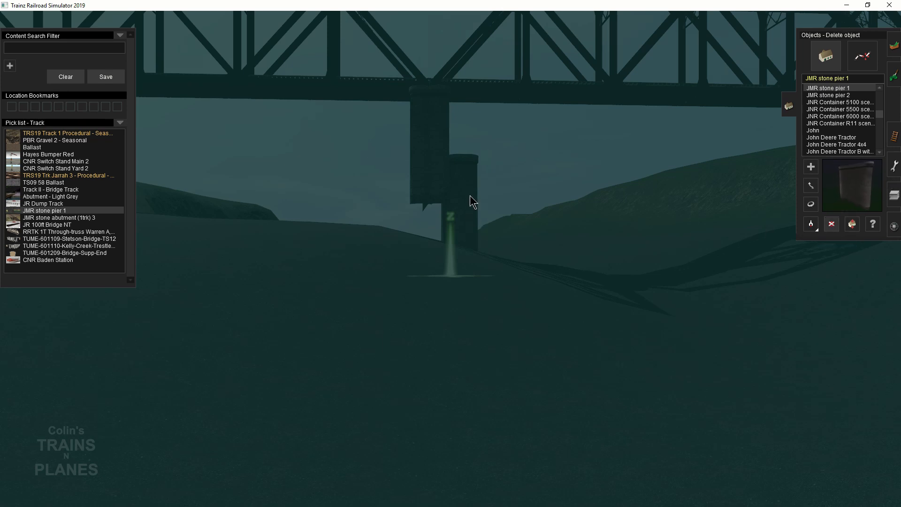
right_drag(470, 197, 388, 329)
scroll(390, 321, down, 4)
scroll(386, 282, up, 5)
right_drag(383, 269, 350, 402)
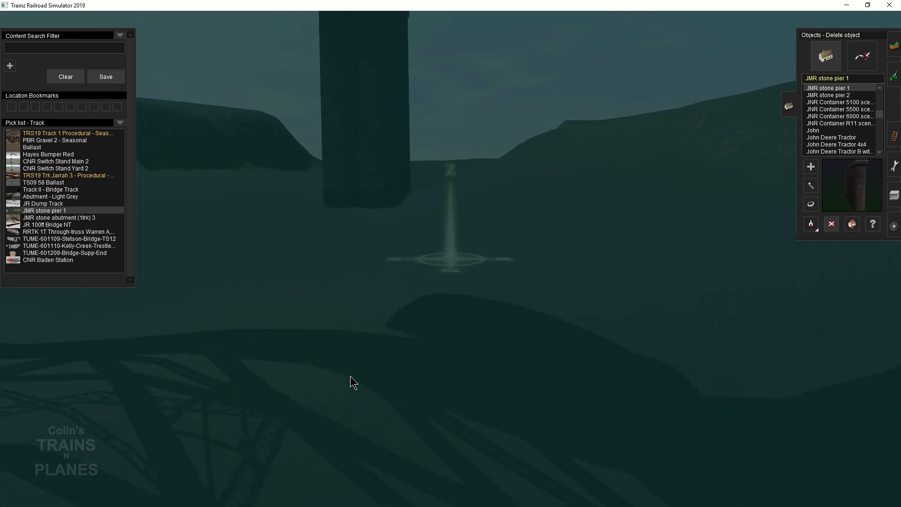
- Raise the pond bed around the base of the stone pier with the topology height-up brush
scroll(351, 403, down, 5)
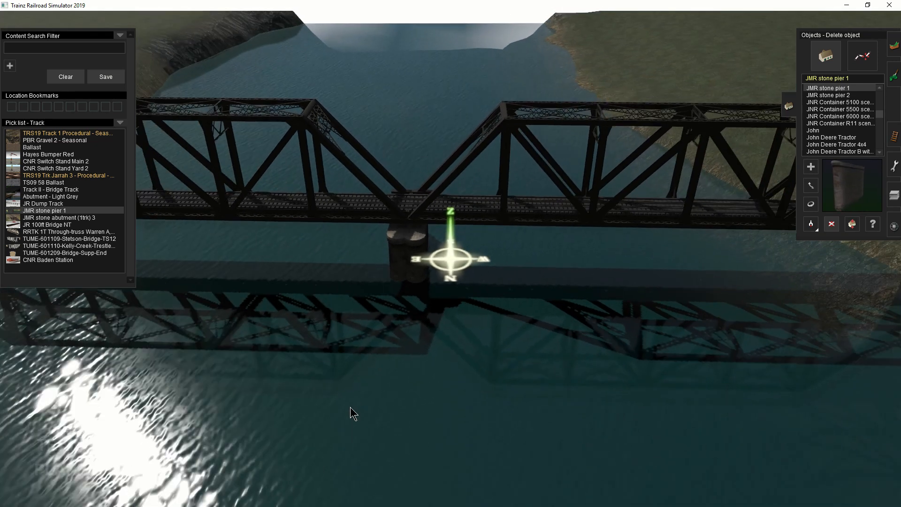
click(896, 48)
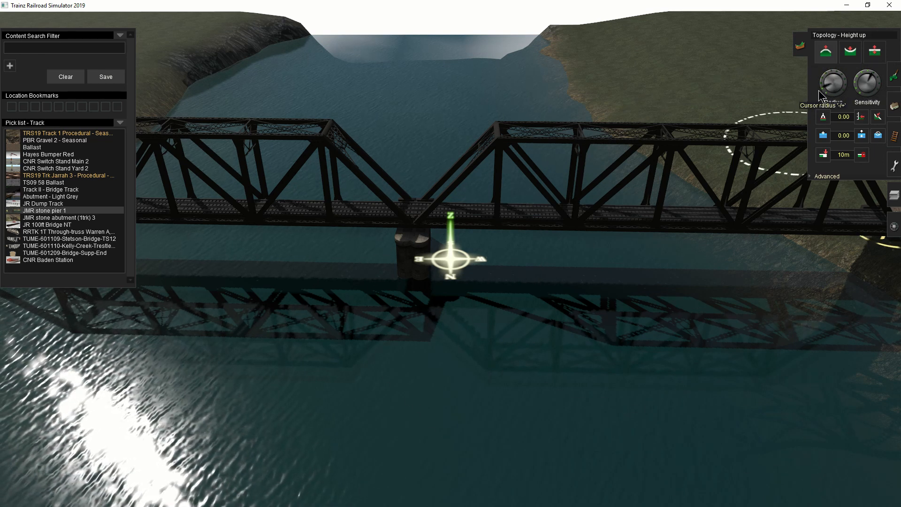
key(Down)
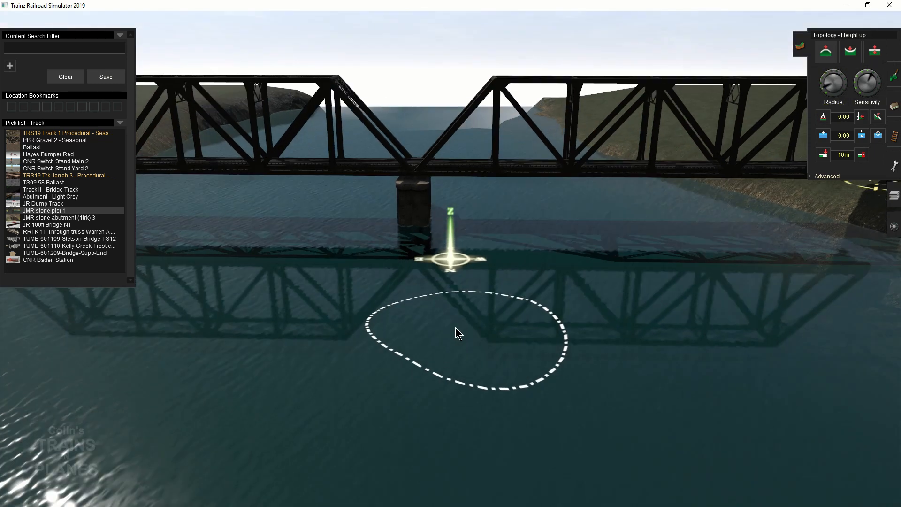
scroll(424, 279, up, 4)
scroll(427, 282, up, 4)
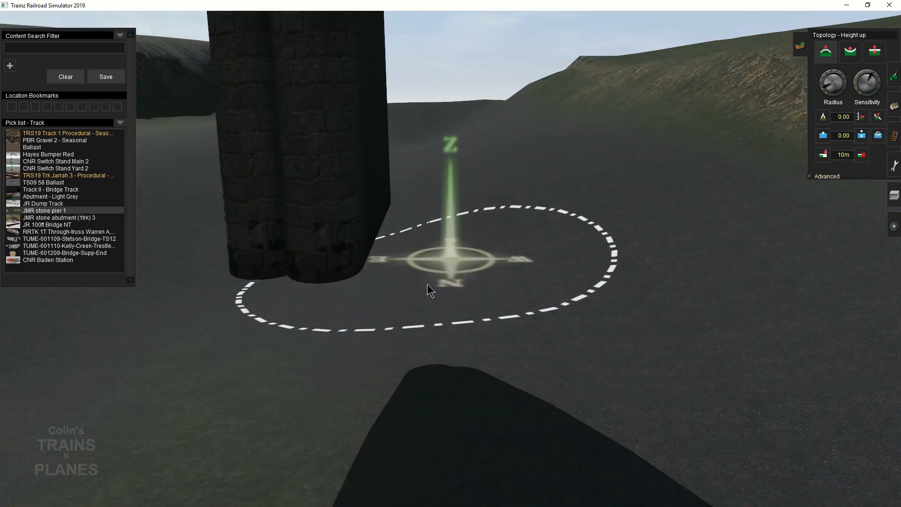
mouse_move(362, 350)
mouse_down()
mouse_move(349, 342)
mouse_move(356, 303)
mouse_up()
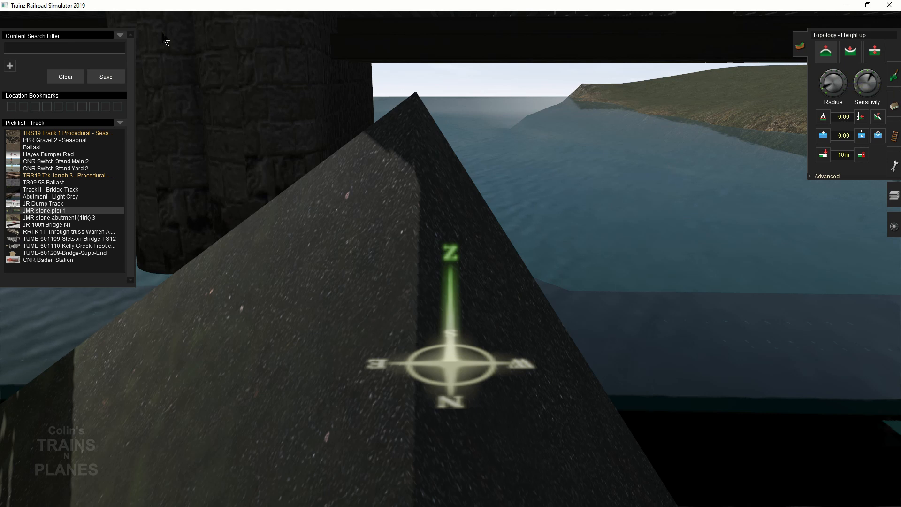
click(108, 12)
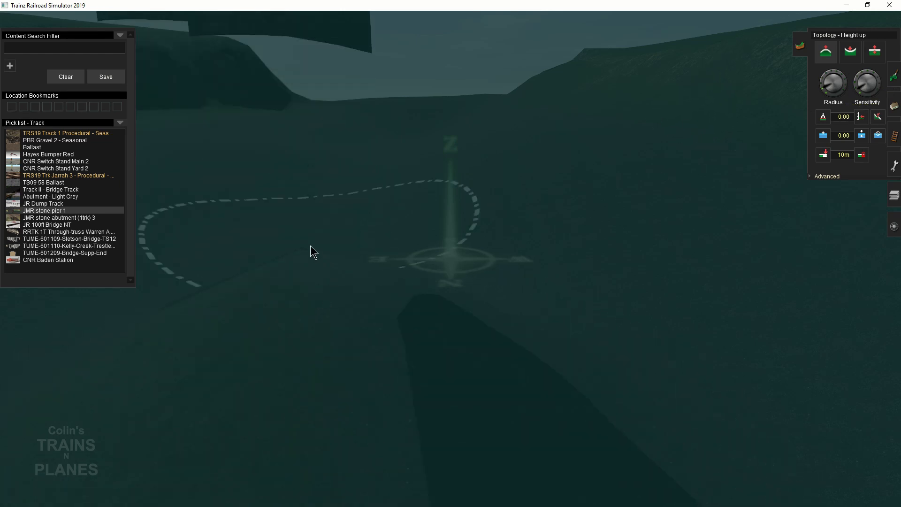
key(Up)
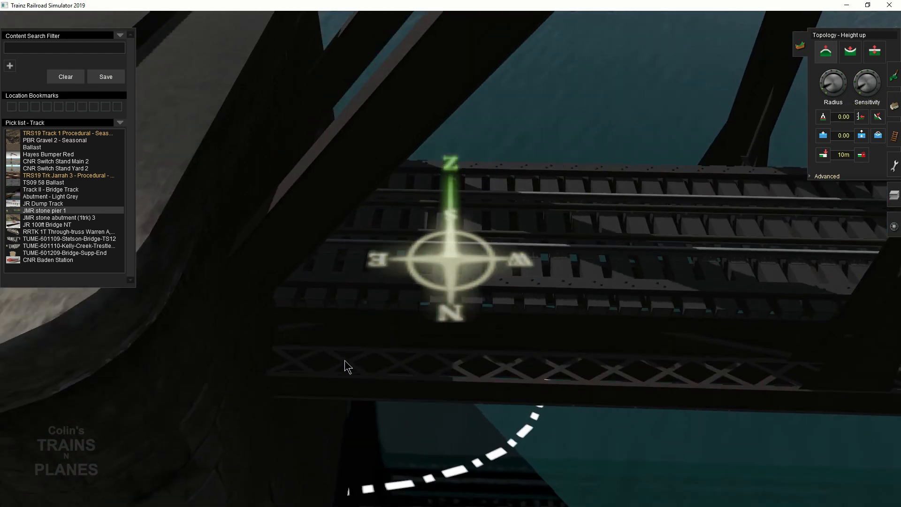
- Rotate the JMR stone abutment (1trk) 3 to about 175.6 and align it with the track at the truss end
right_click(346, 362)
scroll(349, 352, down, 4)
key(Up)
key(Up)
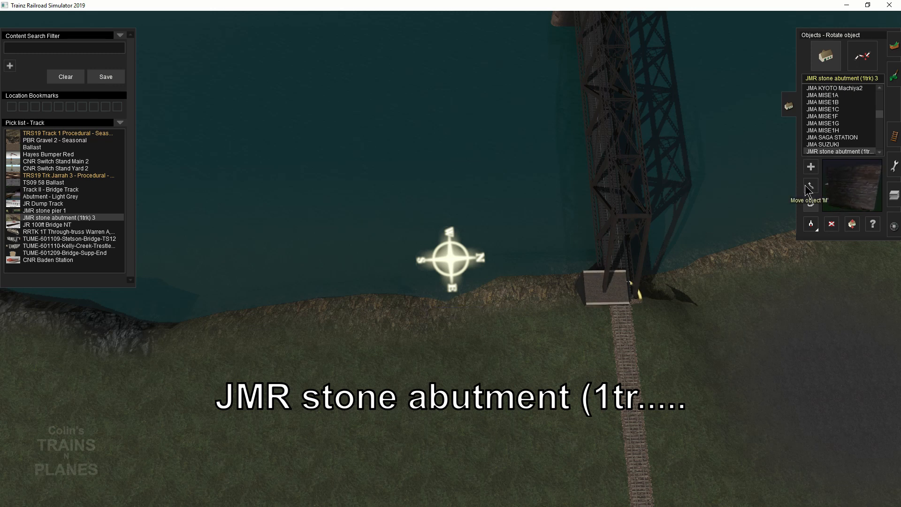
key(Left)
scroll(582, 176, up, 3)
scroll(582, 176, up, 3)
key(Down)
right_click(634, 127)
key(Left)
key(Left)
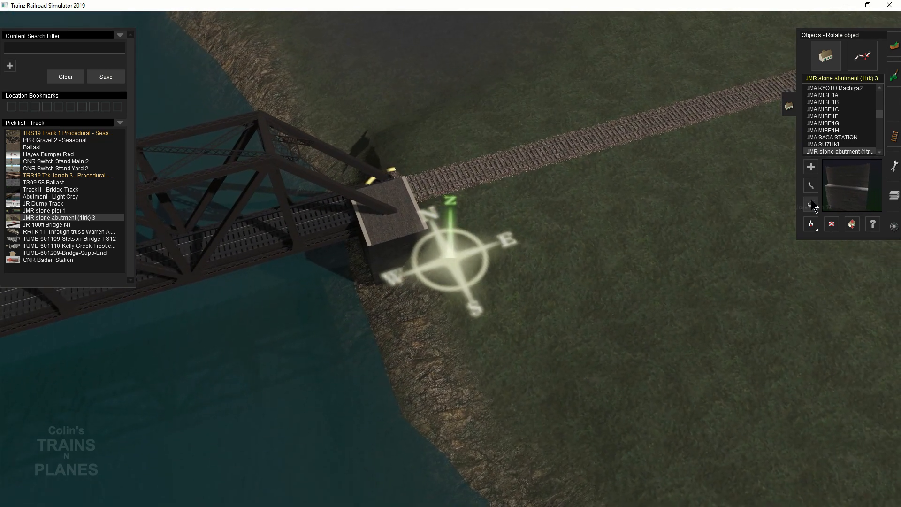
drag(344, 235, 291, 235)
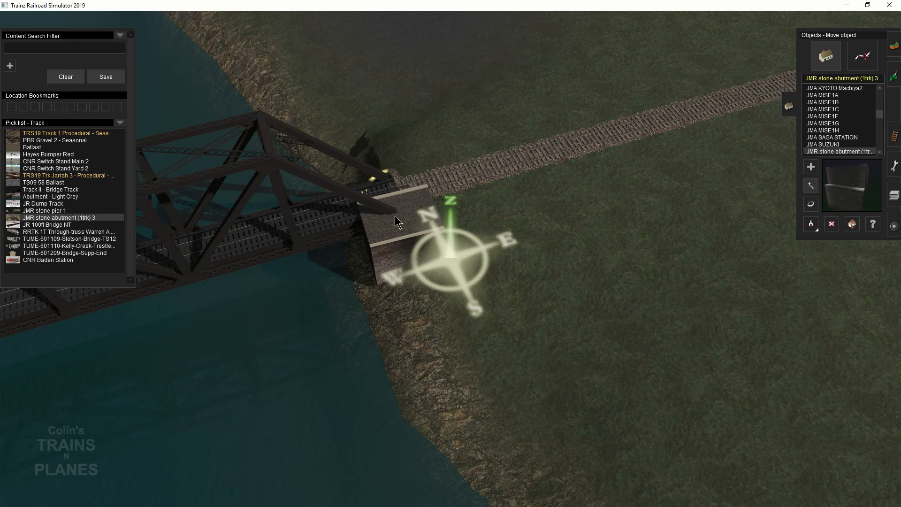
right_drag(400, 193, 769, 225)
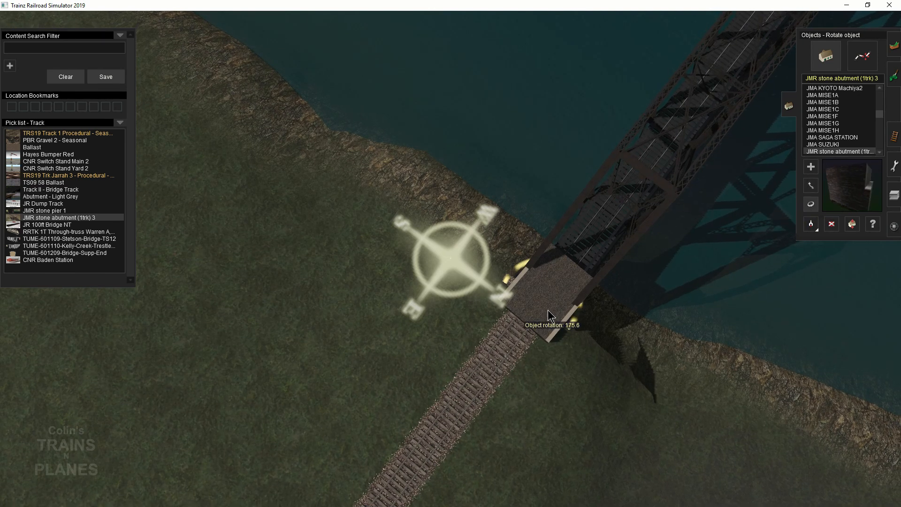
key(Left)
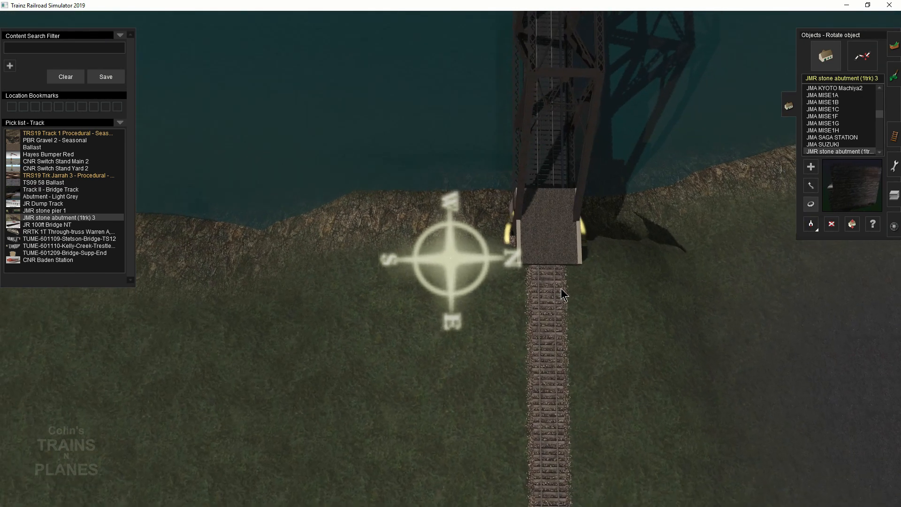
- Lower the stone abutment to a height of about -2.70 m so it sits beneath the bridge deck
key(Left)
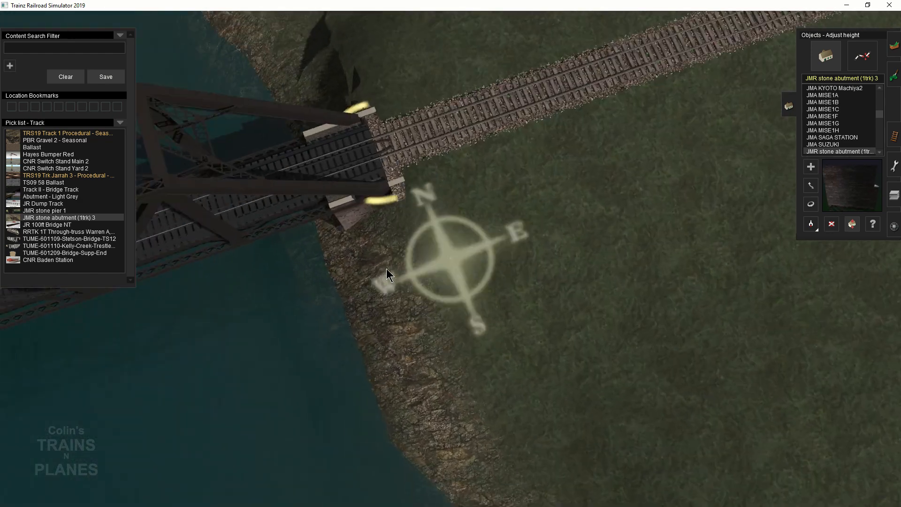
scroll(281, 306, up, 3)
key(Down)
key(Left)
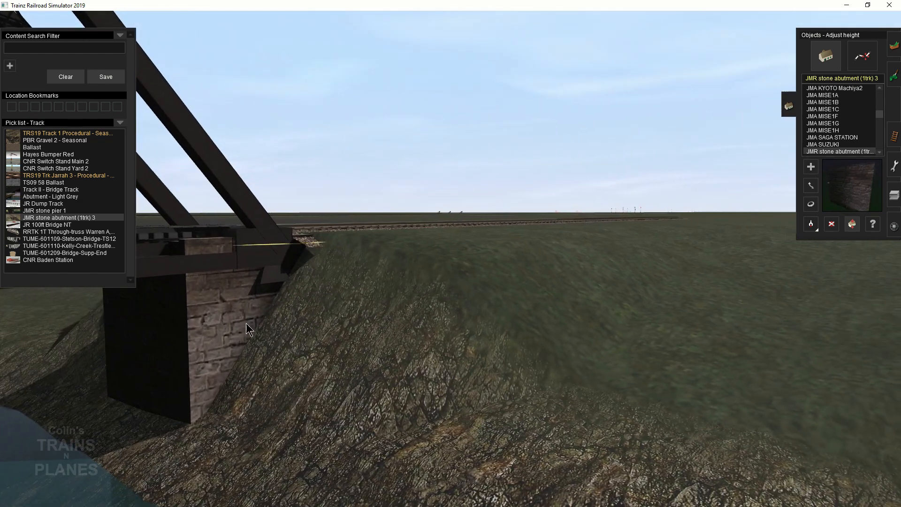
drag(215, 316, 235, 337)
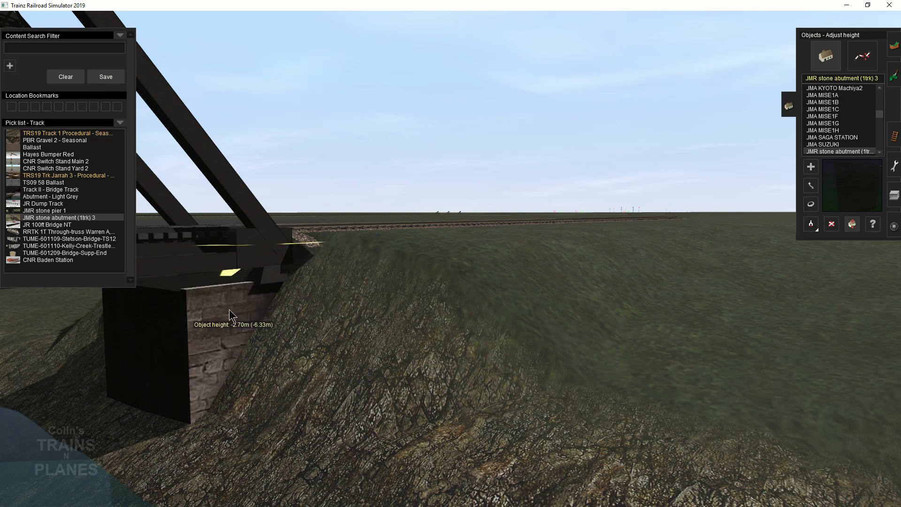
- Place a second JMR stone abutment (1trk) 3 where the track meets the opposite end of the truss bridge
right_click(226, 333)
scroll(215, 305, down, 3)
key(Up)
right_click(204, 306)
key(Left)
right_click(230, 201)
right_click(444, 175)
key(Up)
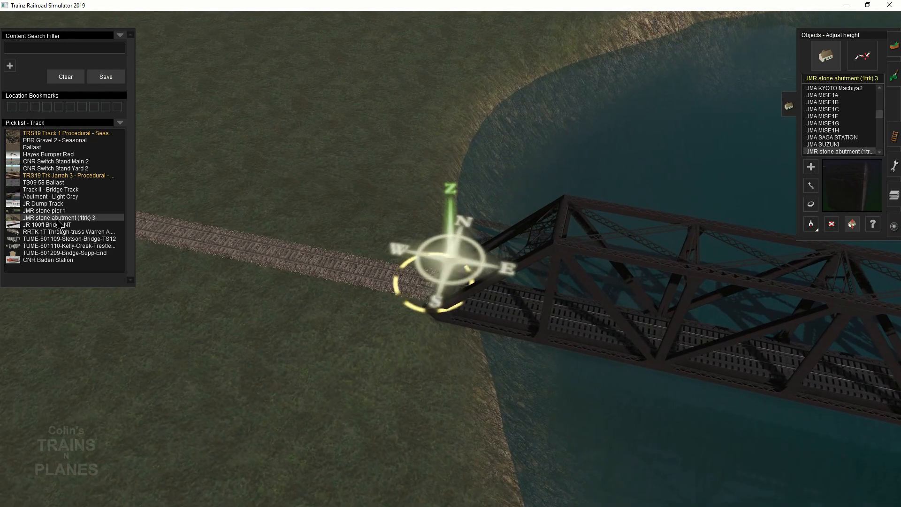
click(58, 219)
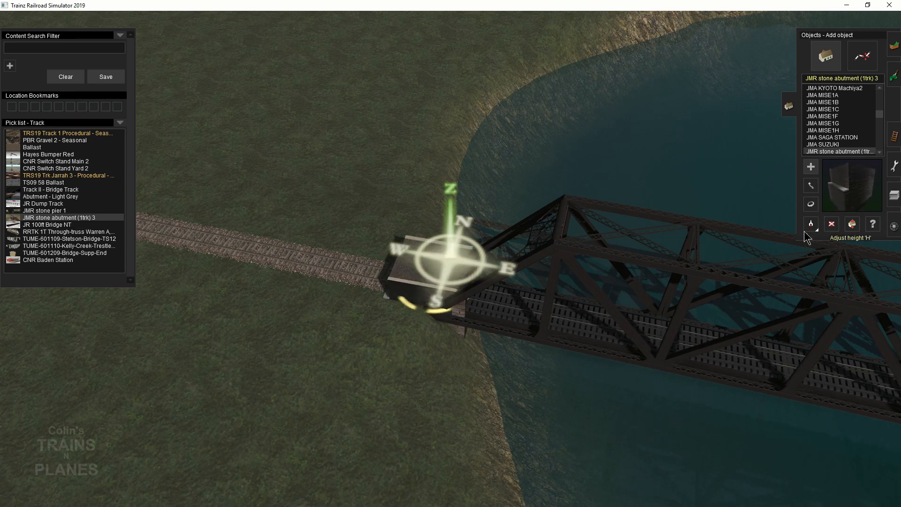
- Align the second stone abutment with the track and lower it beneath the truss end
key(Up)
drag(432, 303, 456, 313)
right_drag(533, 405, 390, 193)
click(811, 204)
drag(379, 117, 390, 165)
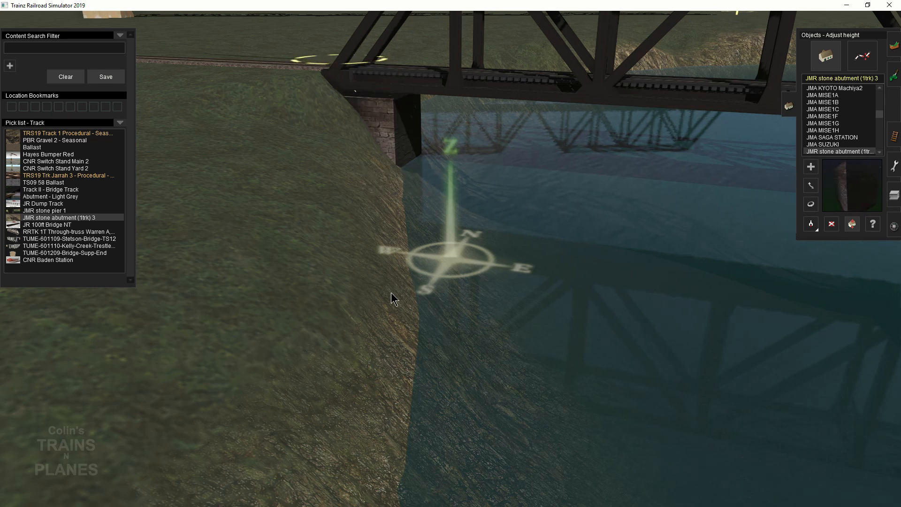
- Examine the whole truss bridge with its pier and abutments from above and along the track
scroll(394, 289, down, 6)
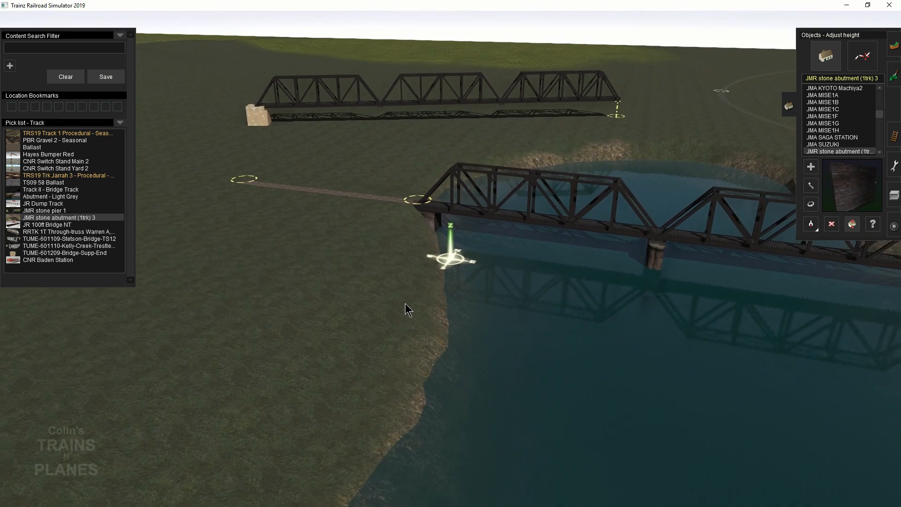
right_drag(652, 271, 476, 285)
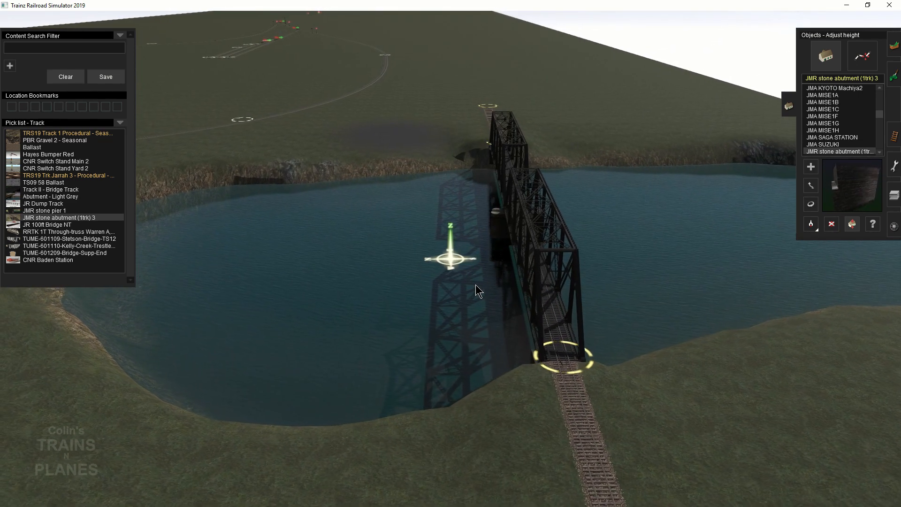
key(Left)
key(Left)
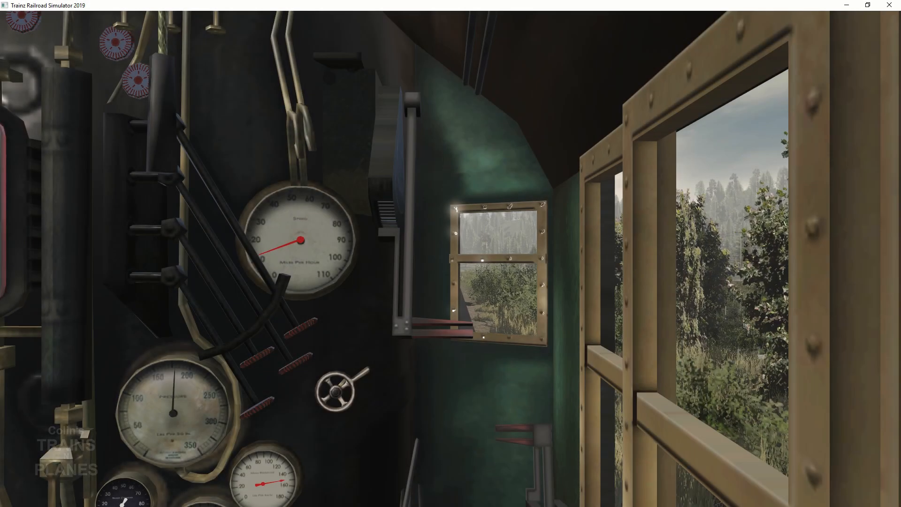
- Look around the steam locomotive's cab, from the side window across the gauges to the opposite windows
key(Left)
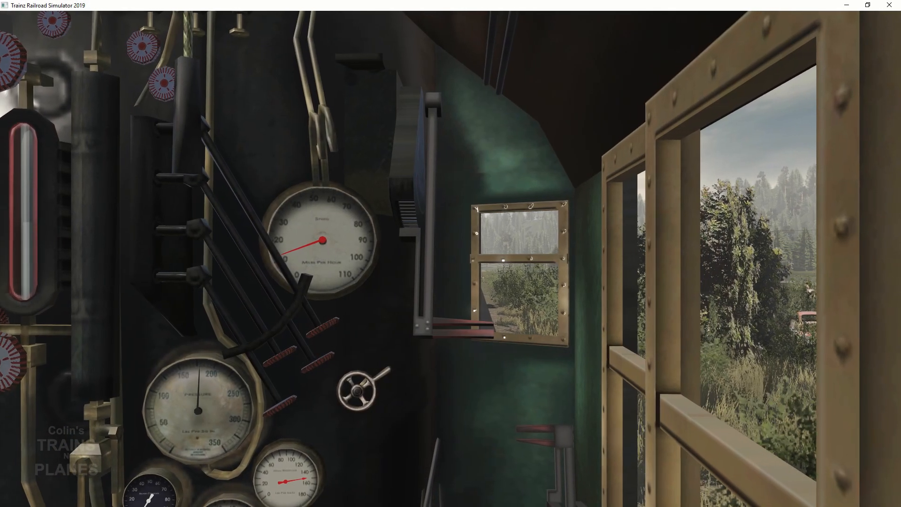
key(Left)
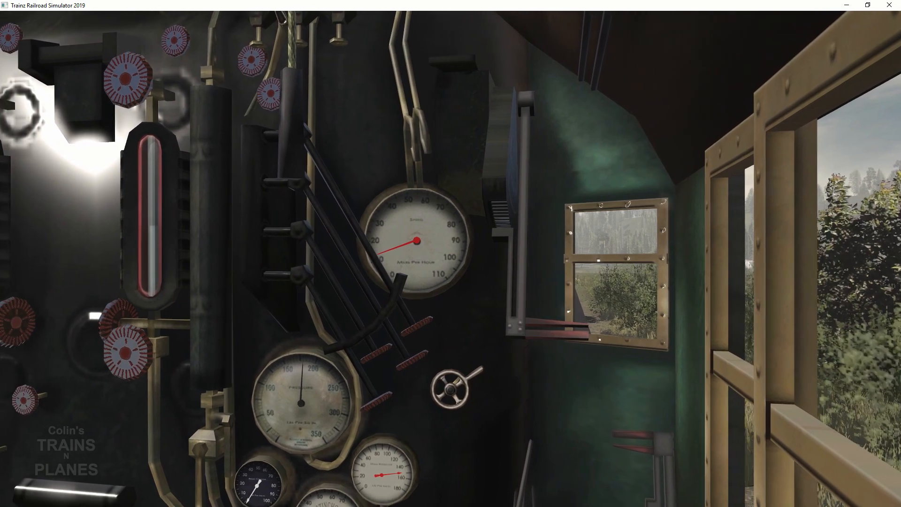
key(Left)
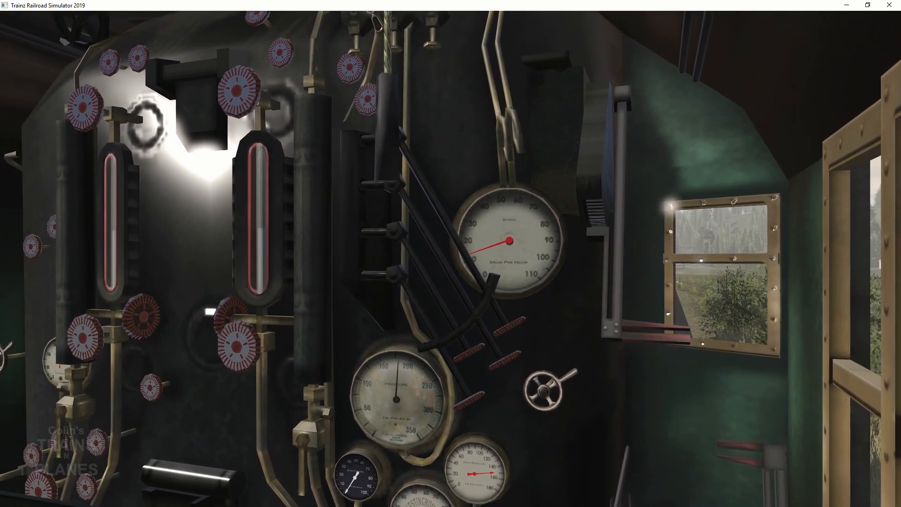
key(Left)
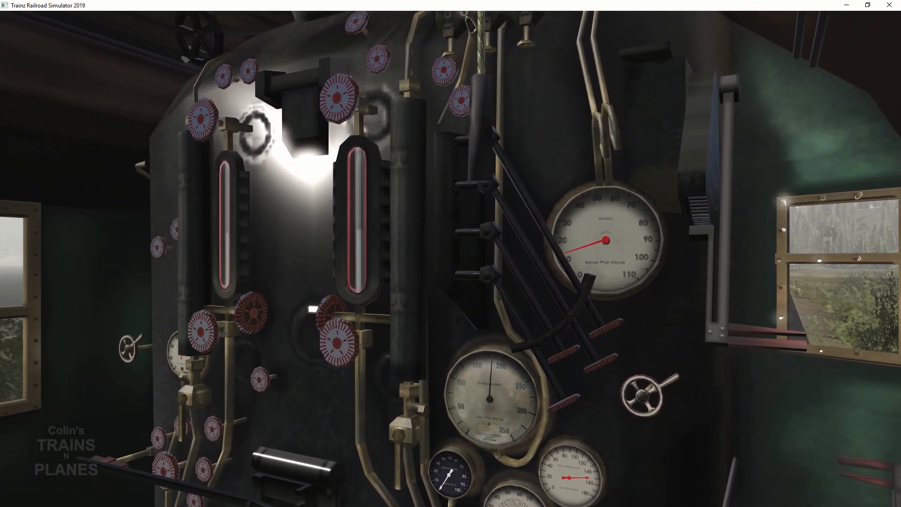
key(Left)
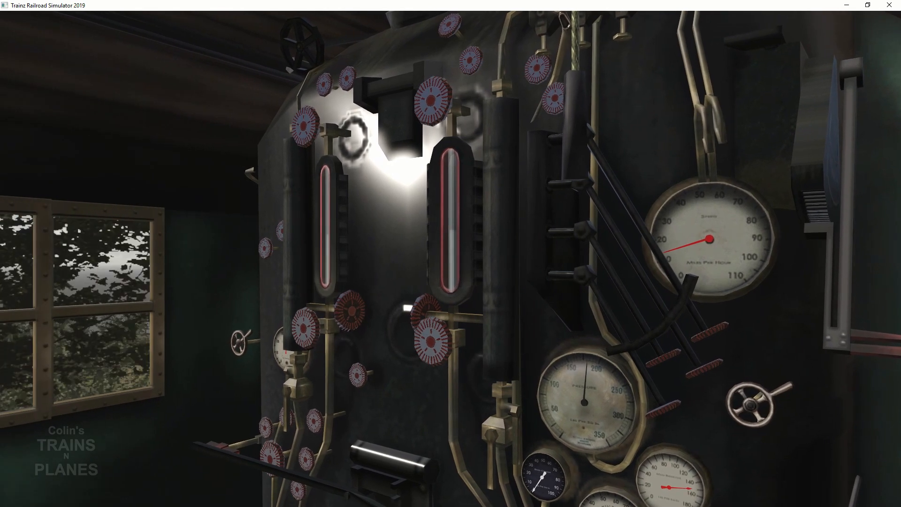
key(Left)
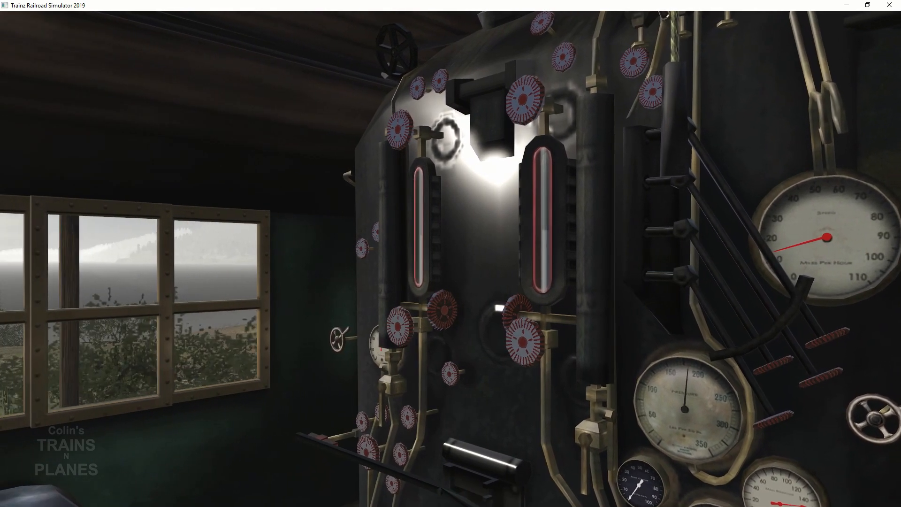